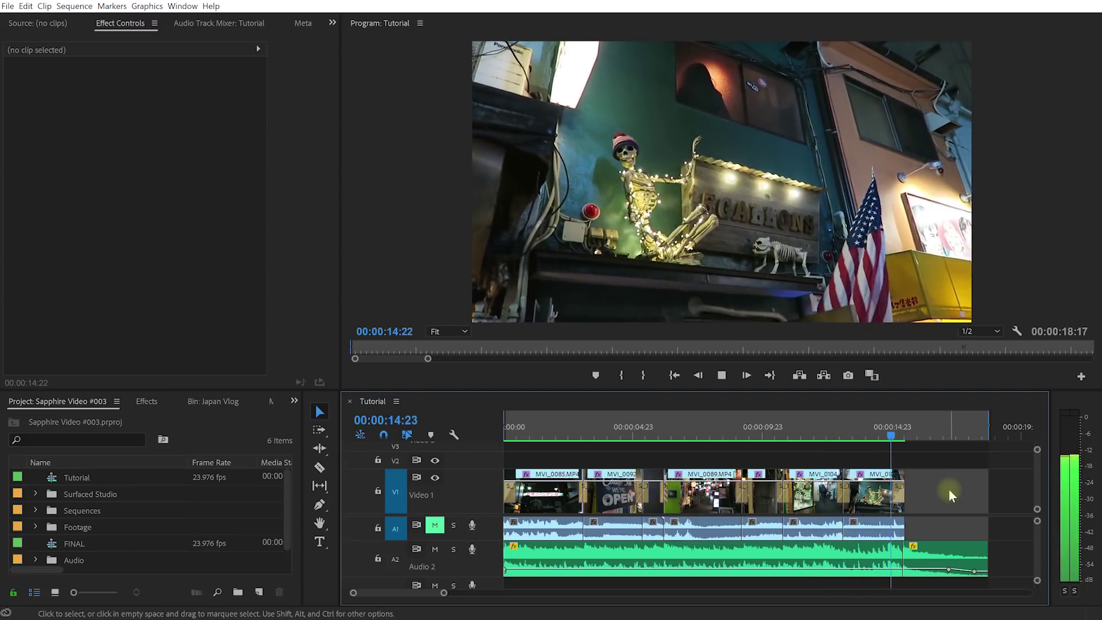
- Stop playback, move the playhead onto the MVI_0104 clip, and locate S_Effect in the Sapphire Builder video effects
key("space")
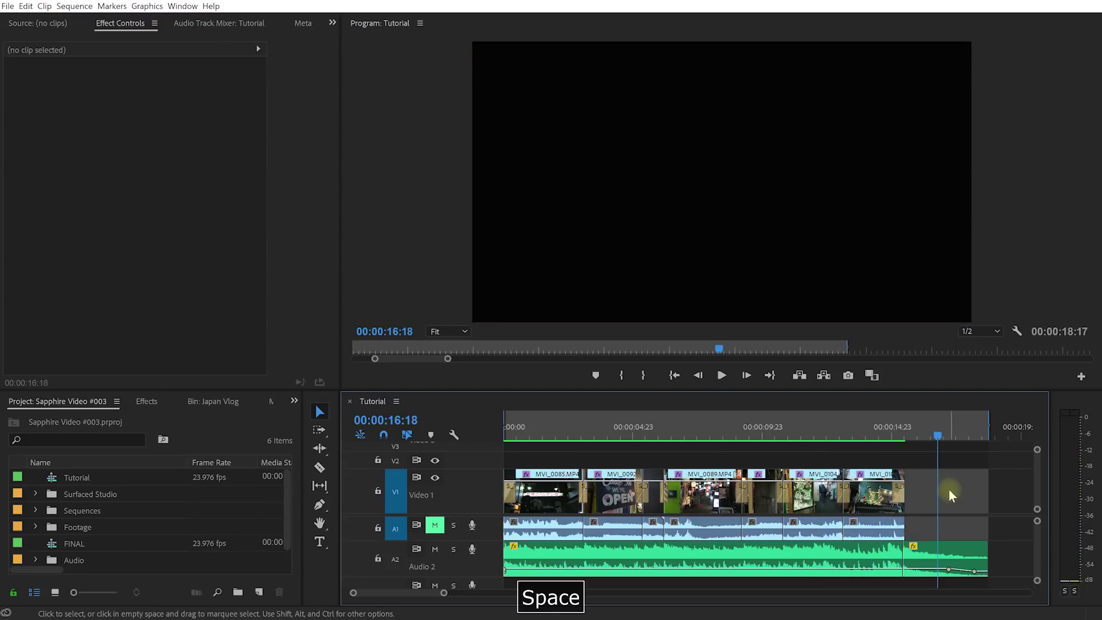
left_click_drag(934, 435, 824, 452)
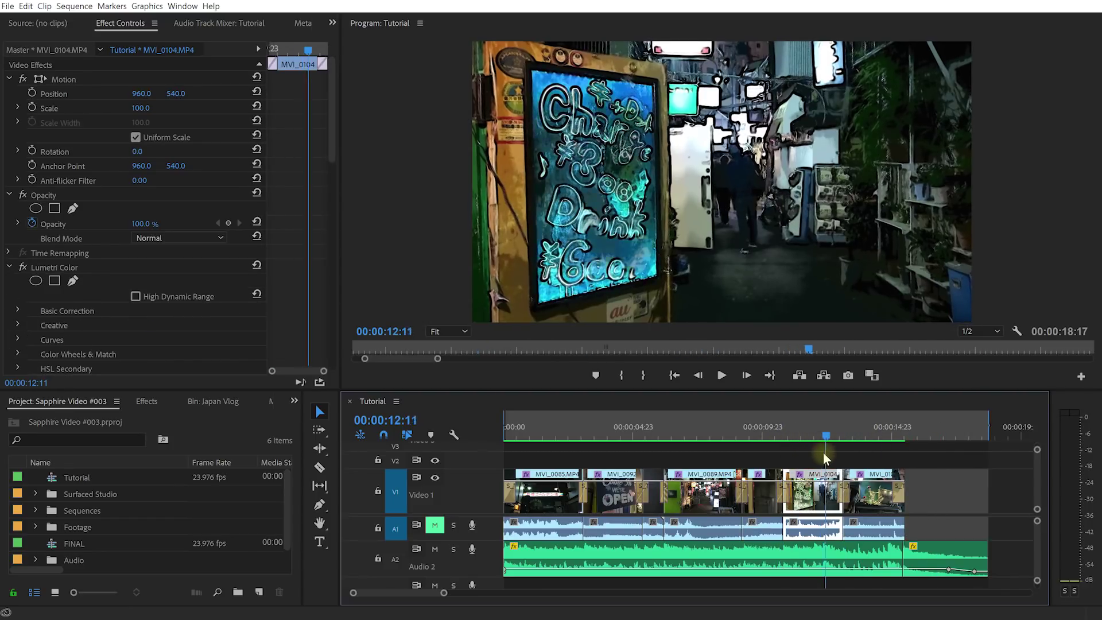
left_click(146, 401)
left_click(8, 495)
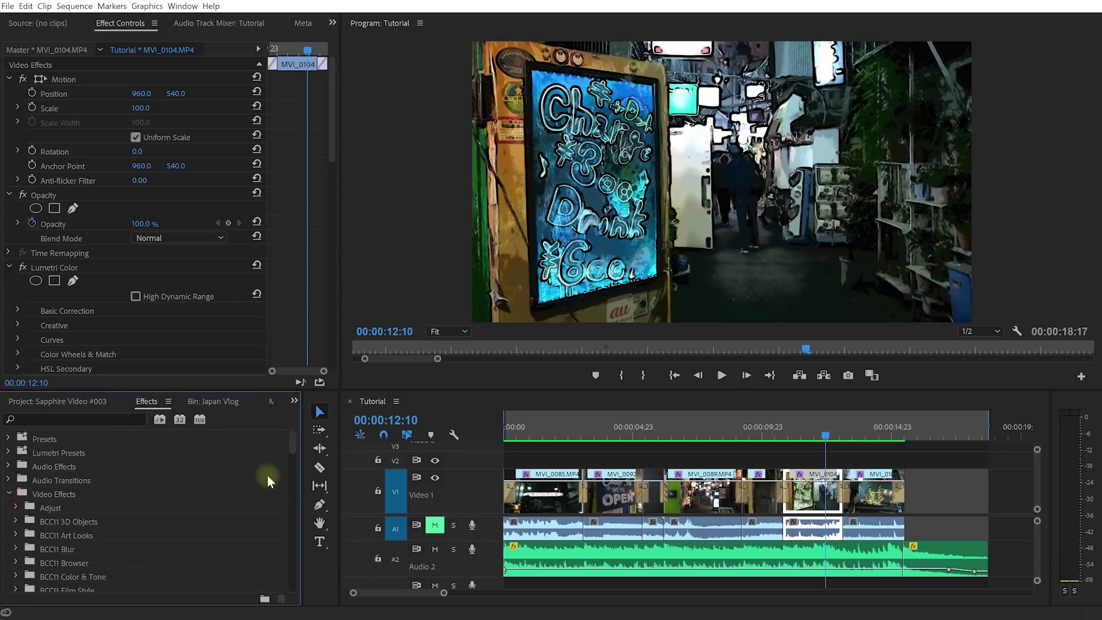
left_click_drag(289, 450, 287, 580)
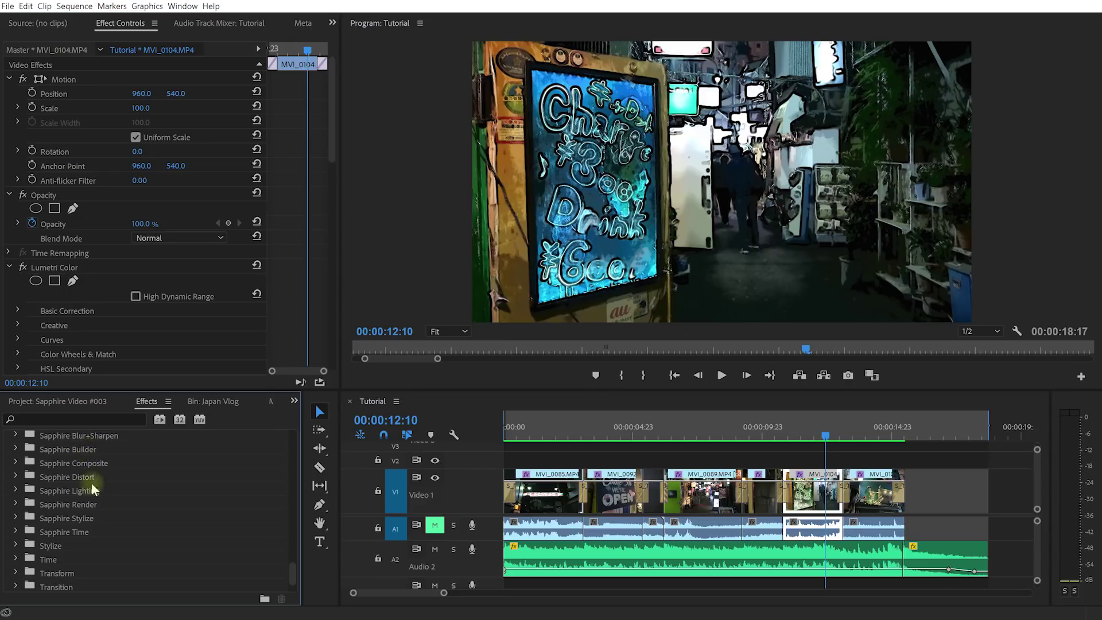
left_click(55, 453)
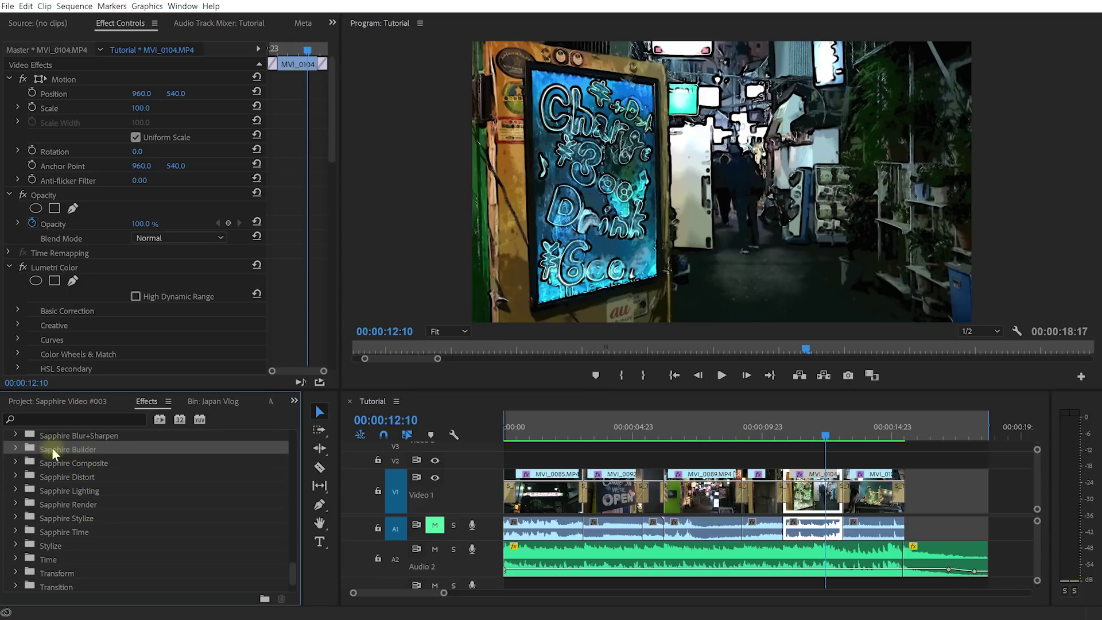
left_click(16, 452)
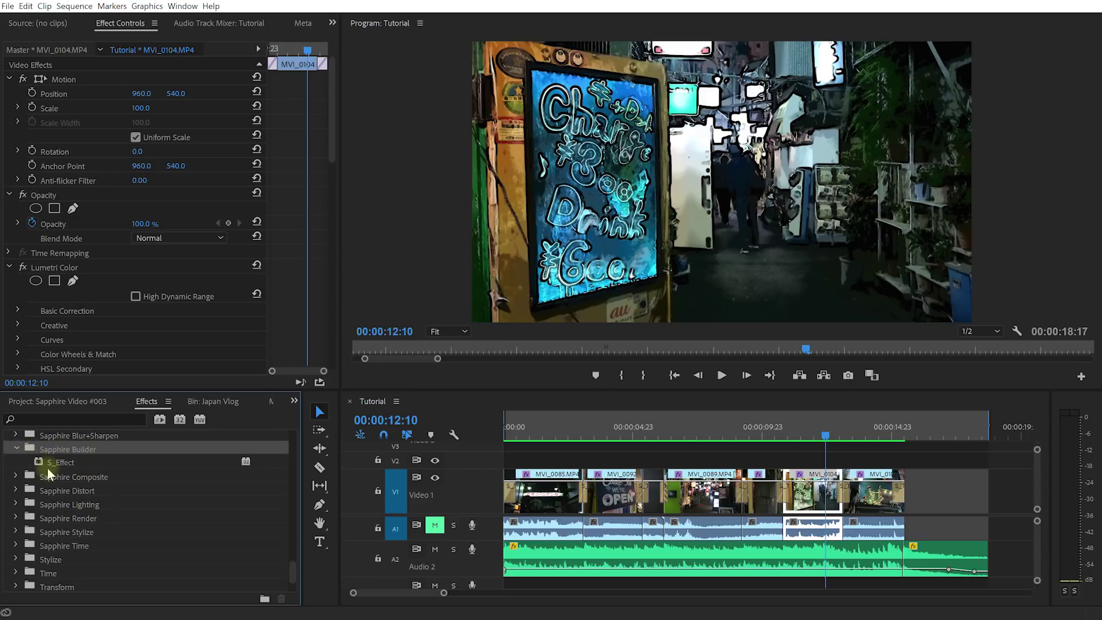
left_click(68, 462)
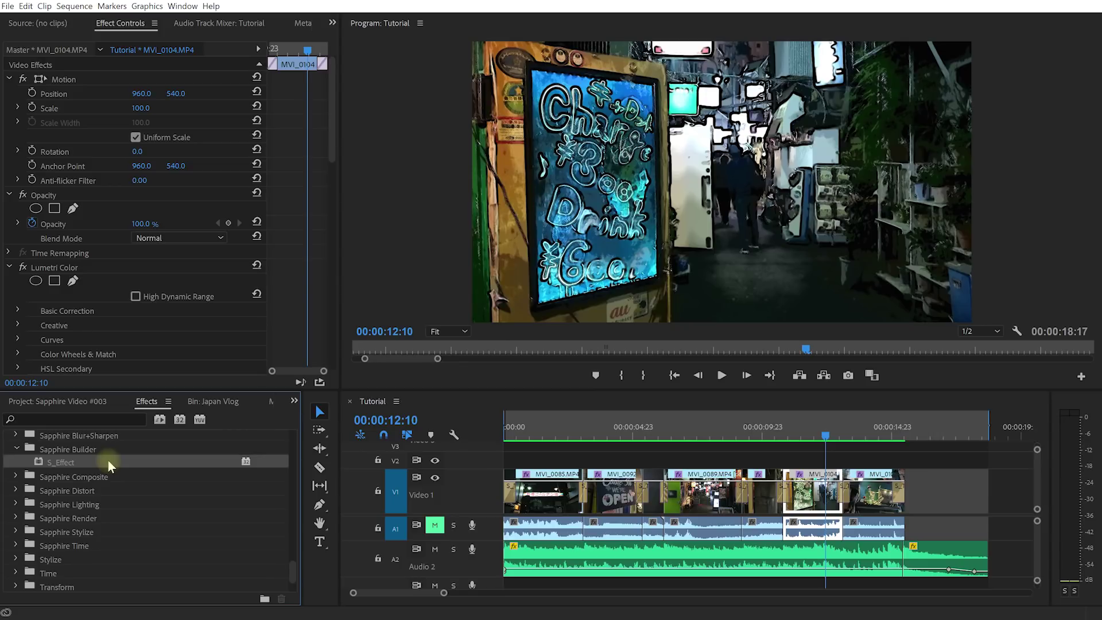
- Browse the video transitions for Sapphire Transitions and locate S_Transition in the Sapphire Builder group
scroll(86, 516, "down", 2)
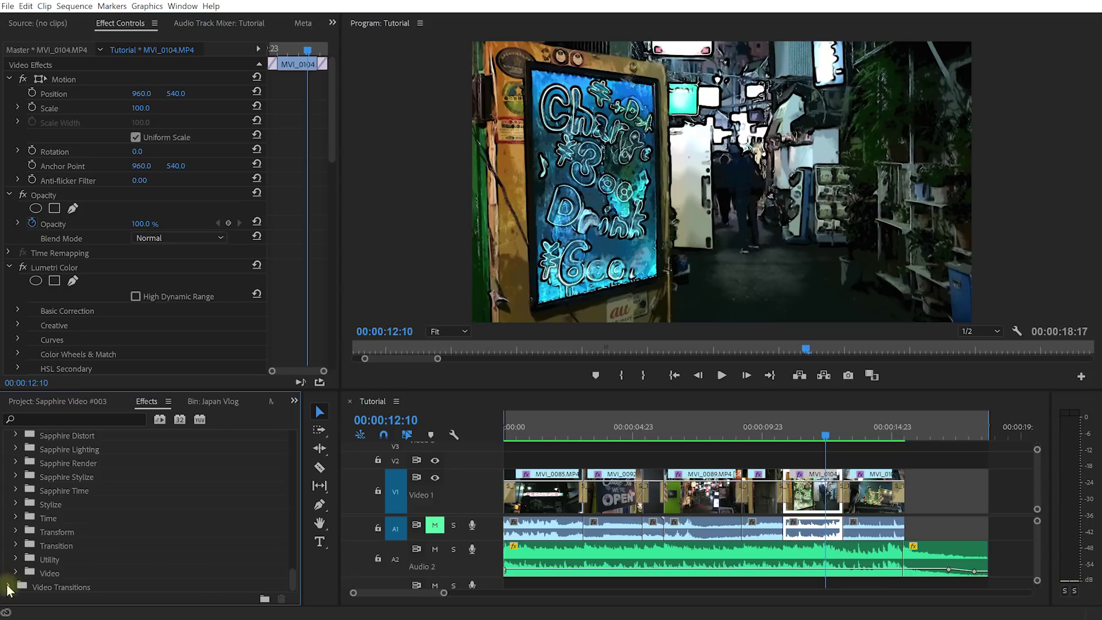
left_click_drag(292, 560, 280, 584)
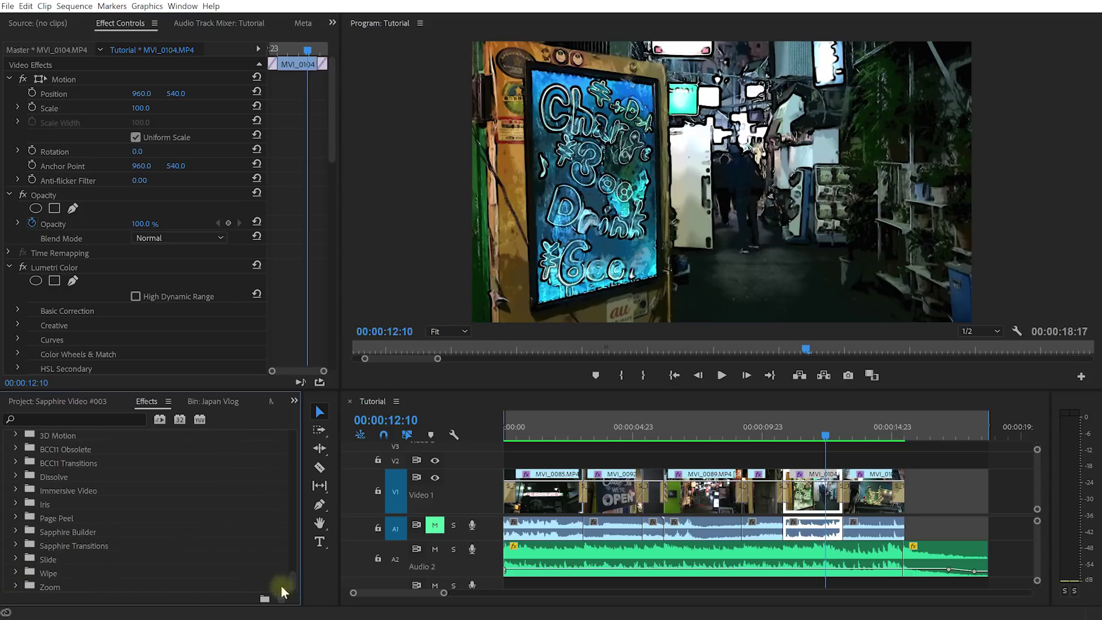
left_click(68, 545)
left_click(16, 546)
scroll(109, 554, "down", 2)
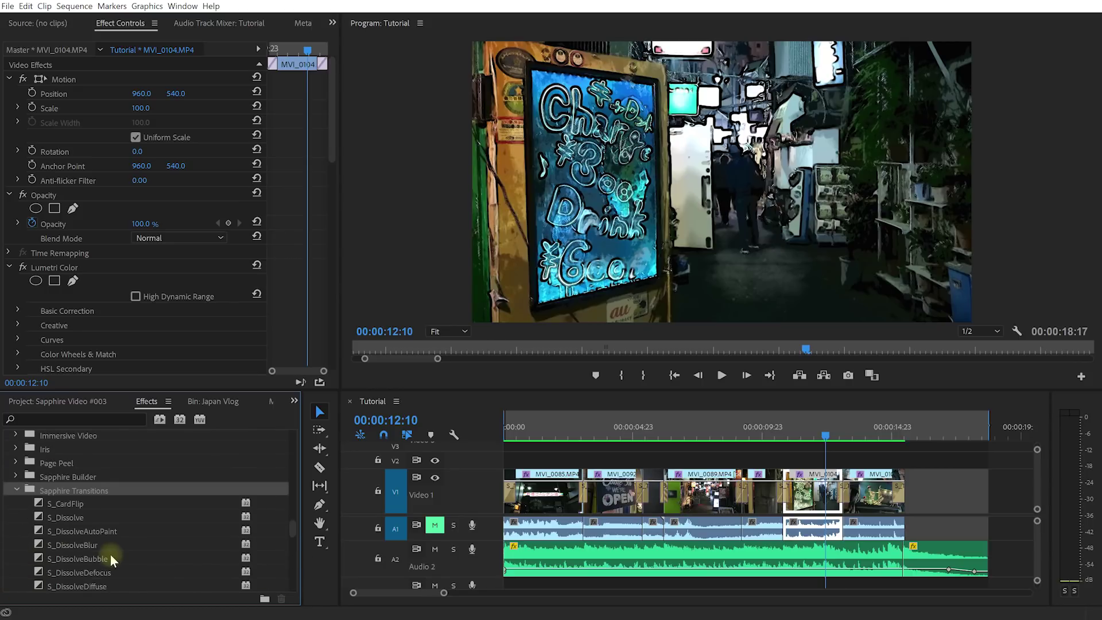
left_click(64, 477)
left_click(15, 477)
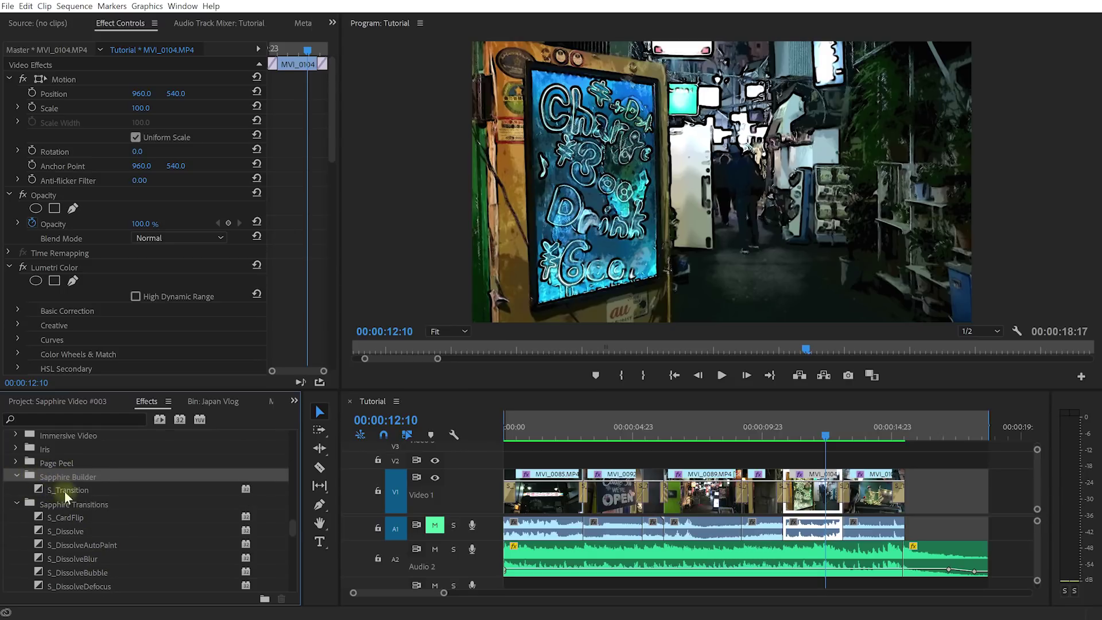
left_click(58, 491)
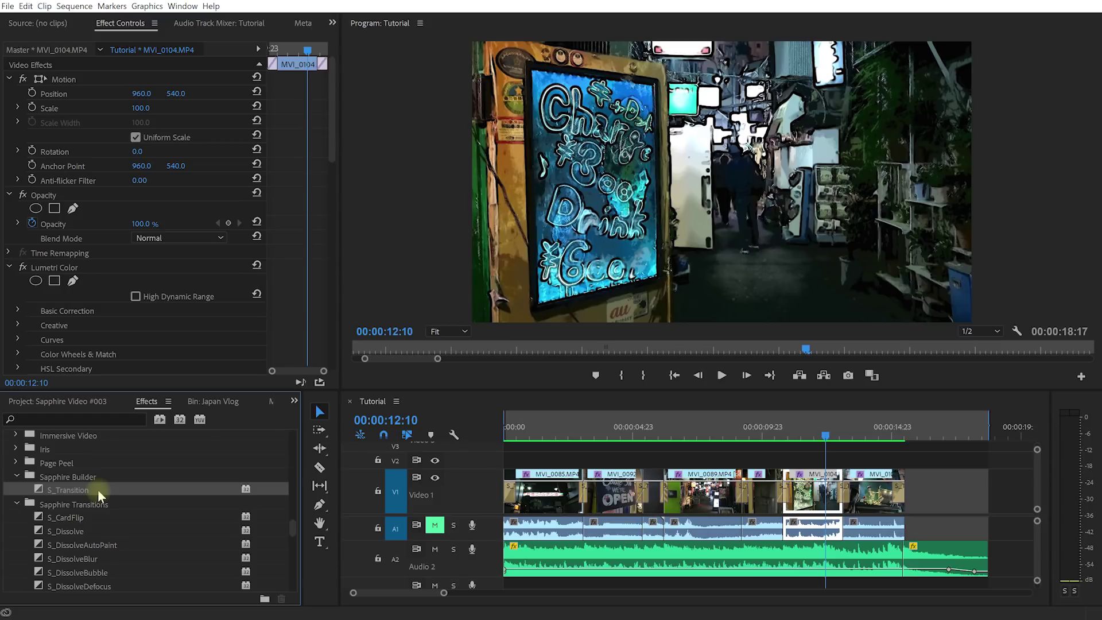
- Delete the existing transition at the cut between the MVI_0104 and MVI_0103 clips
left_click_drag(827, 436, 841, 455)
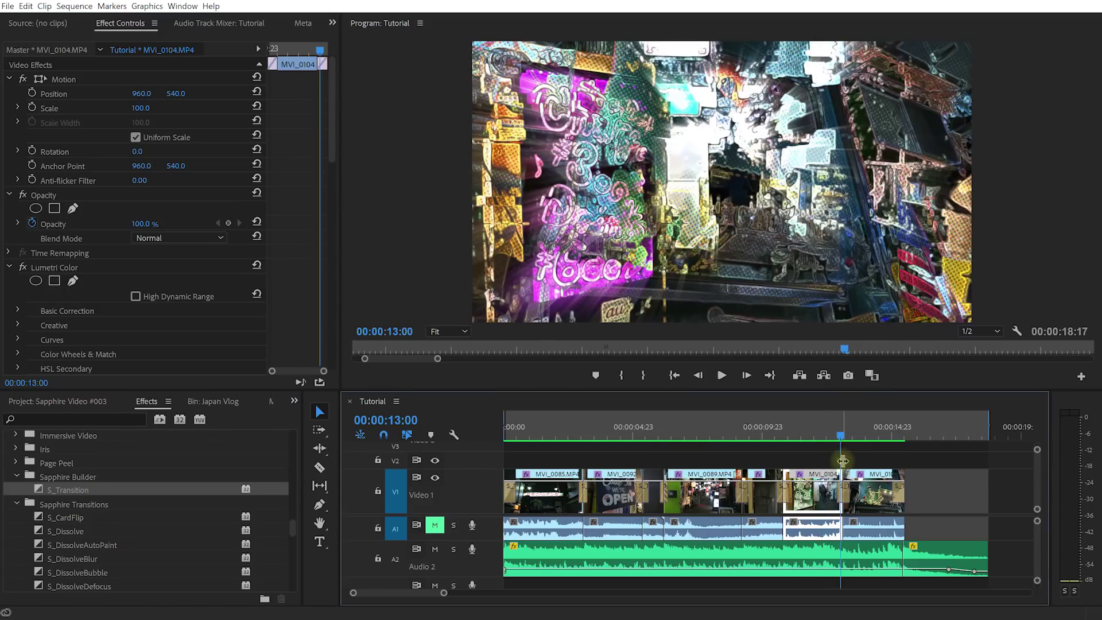
key("=")
left_click(764, 503)
key("Delete")
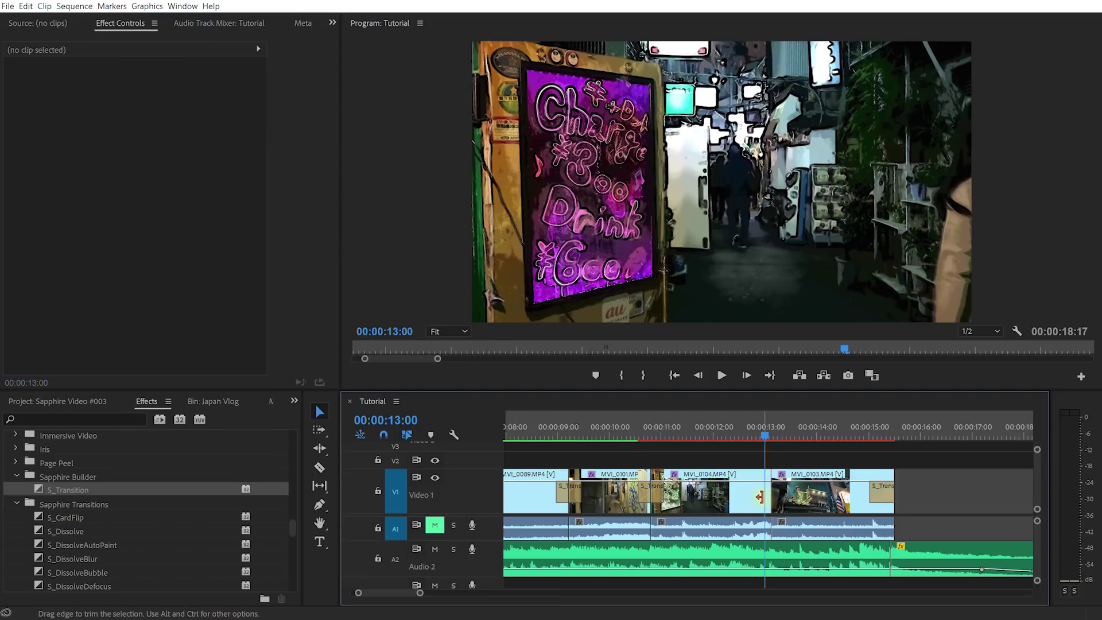
- Apply S_Transition to the cut between MVI_0104 and MVI_0103 and preview frames across the blend
left_click(70, 494)
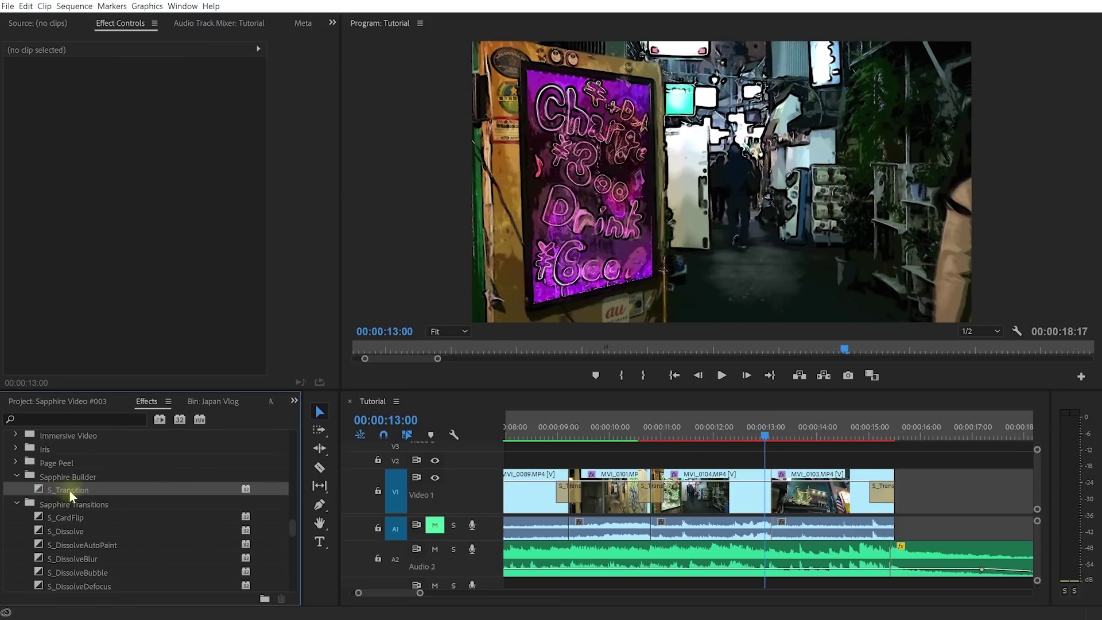
left_click_drag(69, 491, 772, 496)
scroll(709, 440, "down", 2)
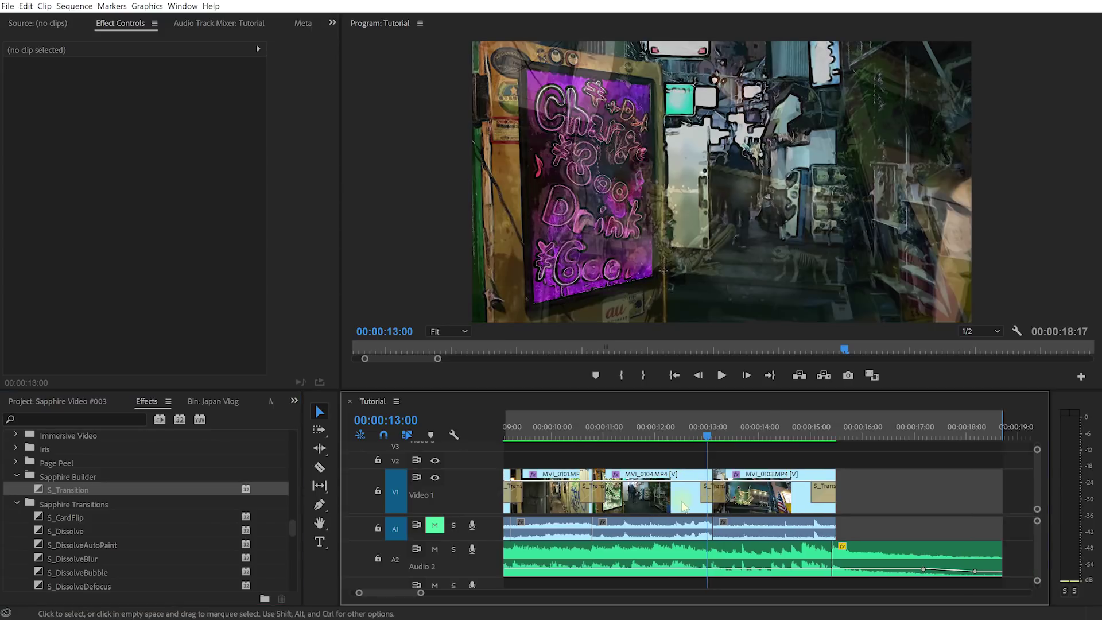
left_click(711, 435)
mouse_move(713, 435)
left_mouse_down()
mouse_move(698, 437)
mouse_move(714, 436)
left_mouse_up()
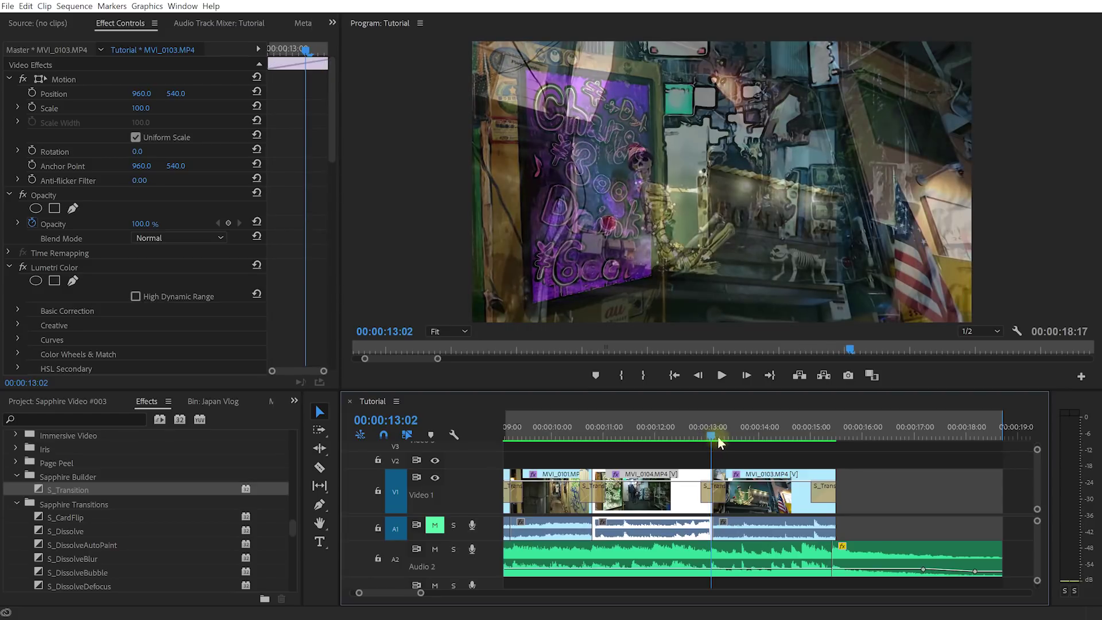
left_click(721, 436)
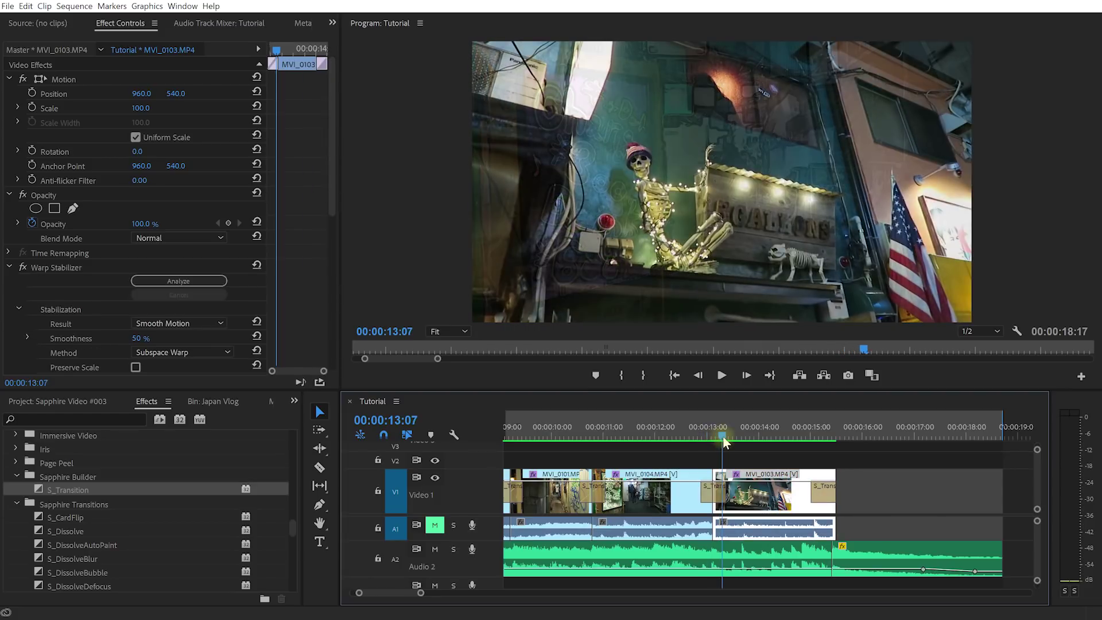
- Open the Sapphire preset browser for the S_Transition between MVI_0104 and MVI_0103
left_click(713, 495)
left_click(121, 25)
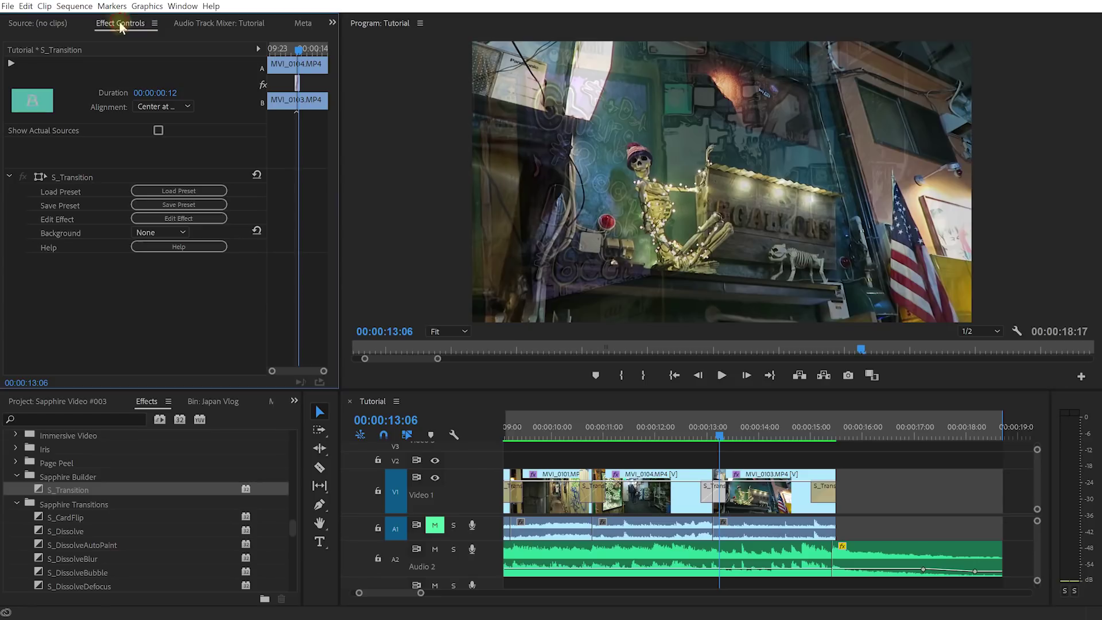
left_click(70, 177)
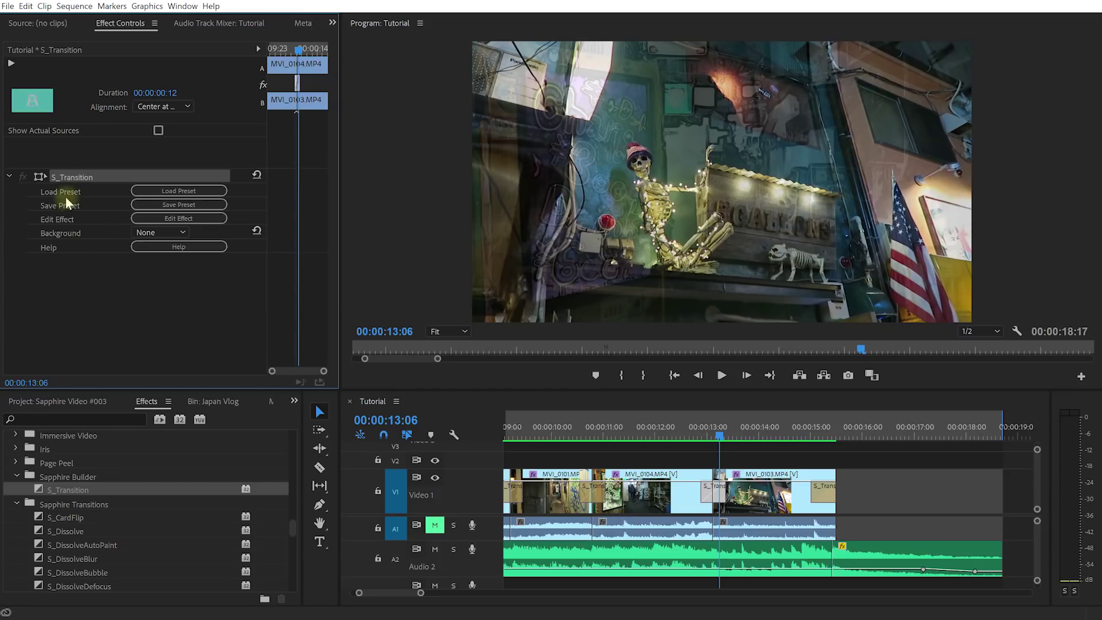
left_click(193, 191)
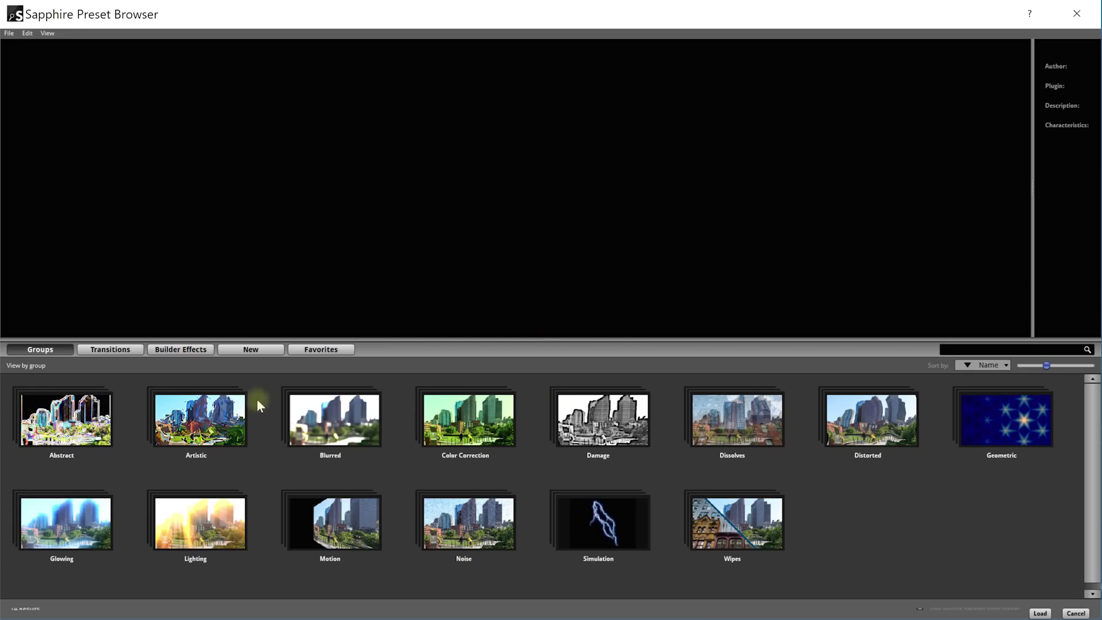
- Preview the Alien Erosion and default S_DissolveSpeckle presets from the Abstract group across the transition
left_click(93, 422)
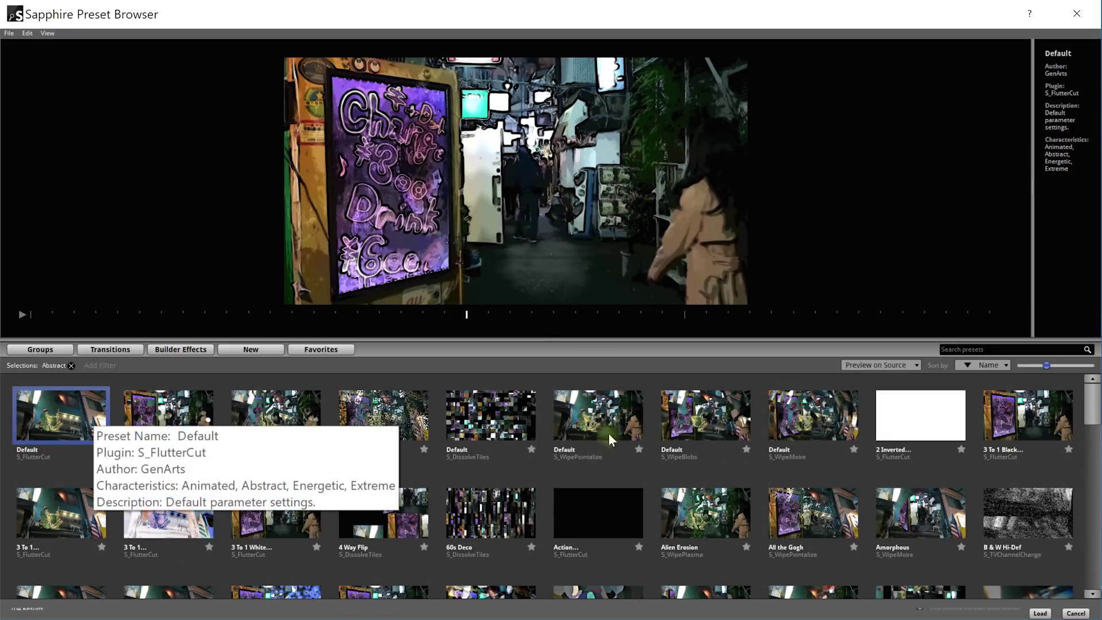
left_click(700, 520)
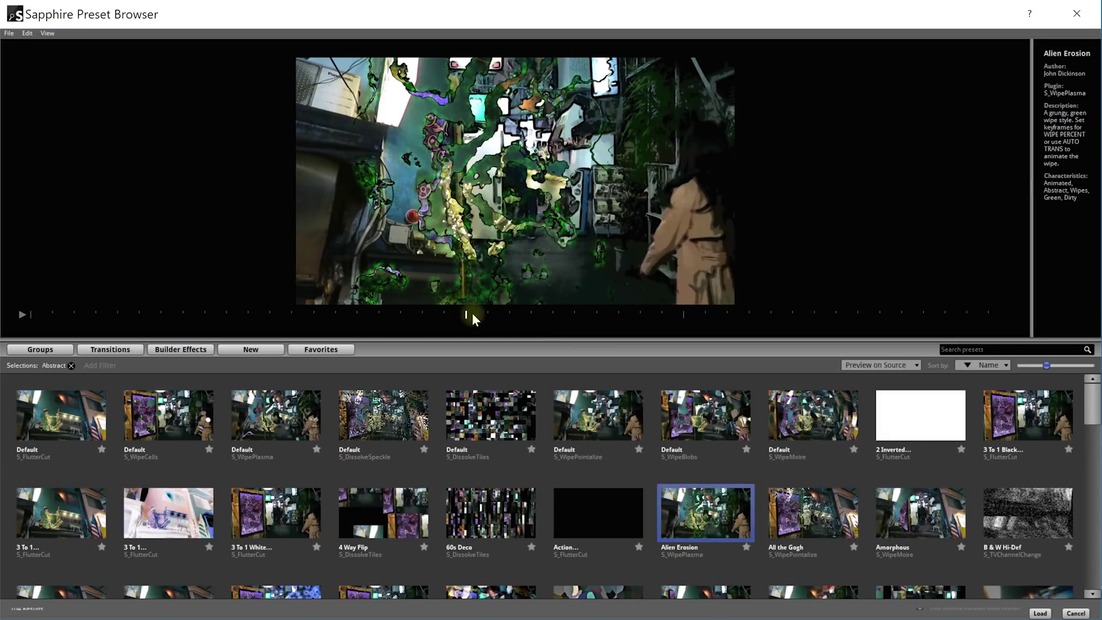
left_click_drag(394, 313, 597, 315)
left_click(401, 415)
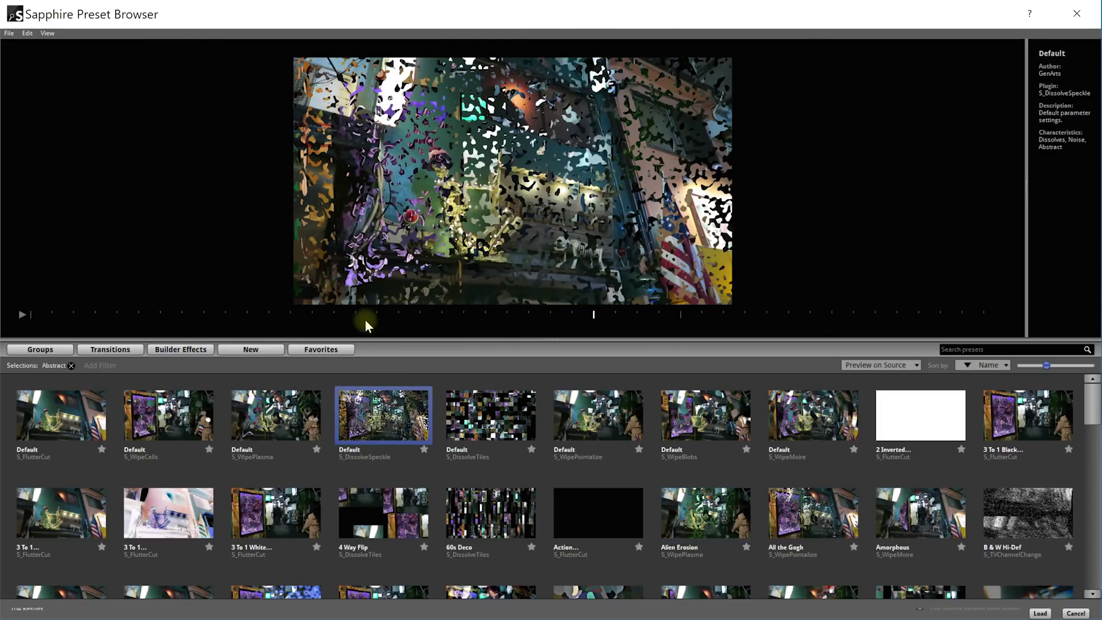
left_click_drag(219, 320, 548, 316)
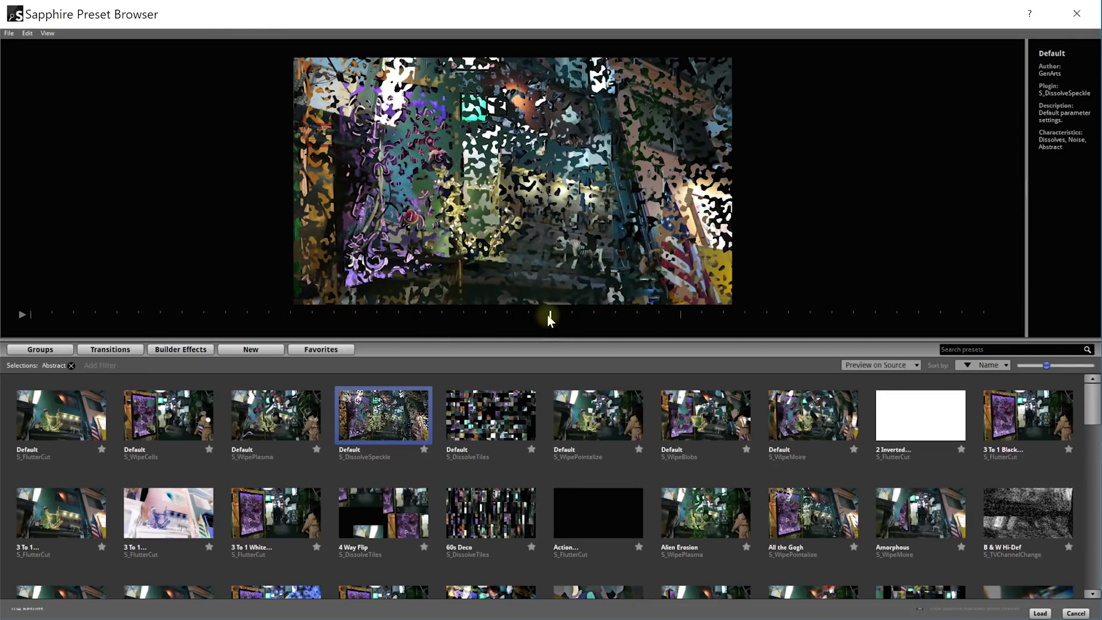
- Search the presets for "scramble" and preview Scrambled Cable at several points of its timeline
left_click(970, 349)
type("scramble")
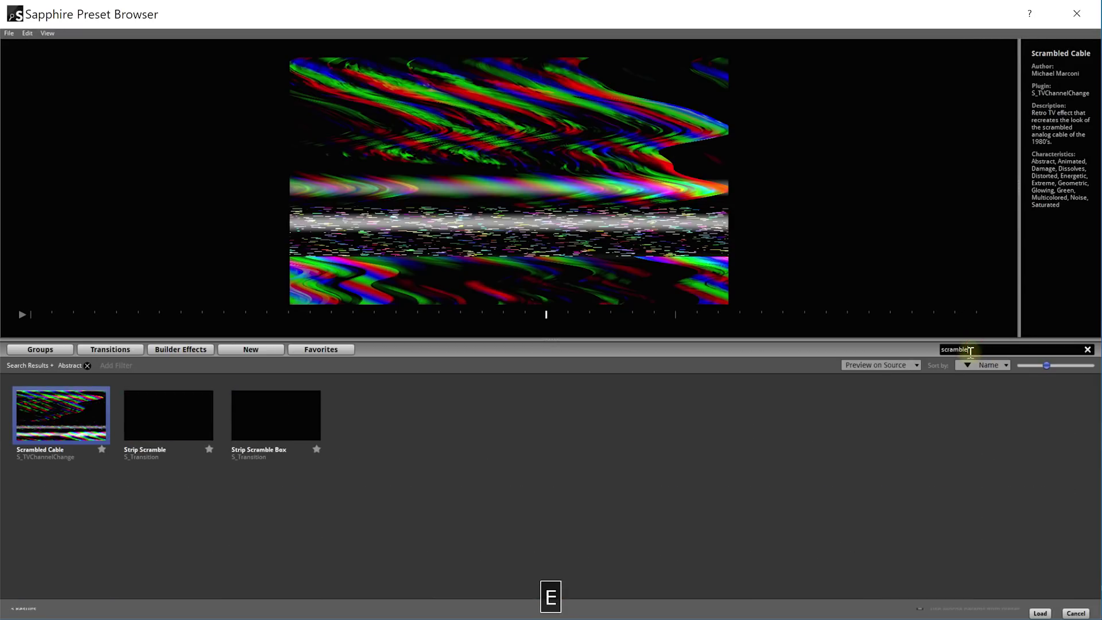
left_click_drag(546, 312, 137, 314)
left_click_drag(610, 314, 572, 322)
- Preview the Strip Scramble preset and load it onto the transition
left_click(172, 408)
left_click_drag(170, 317, 597, 319)
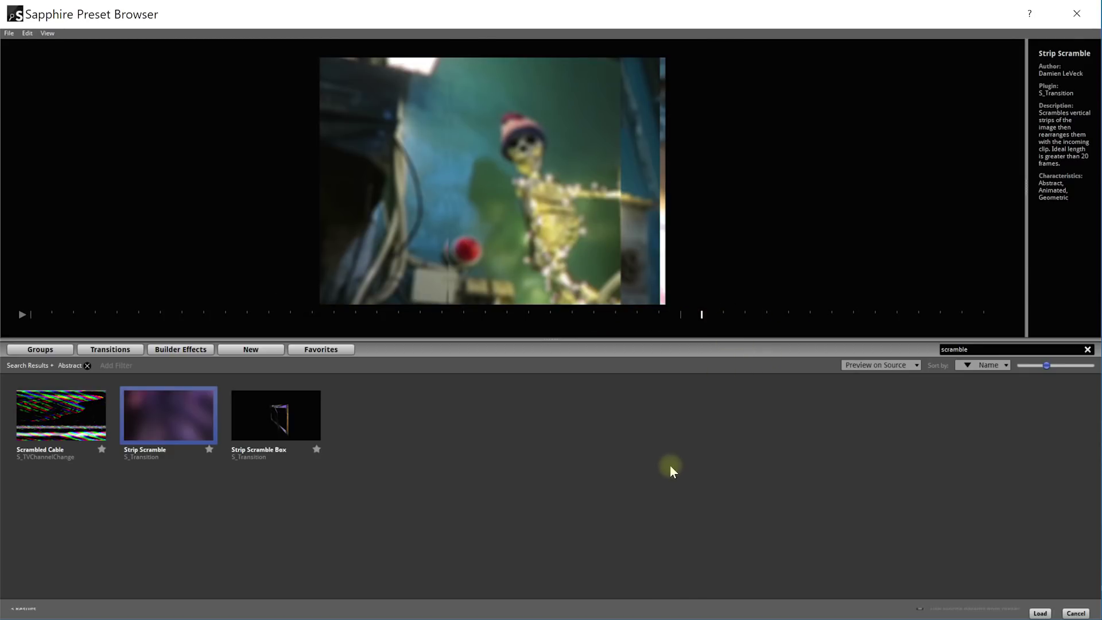
left_click(1039, 613)
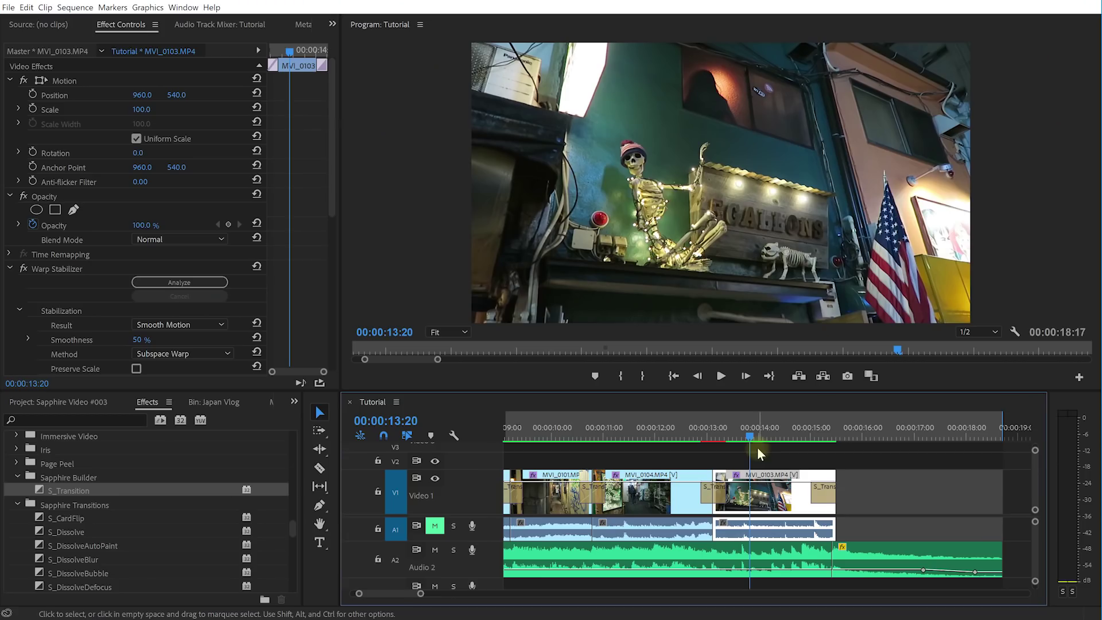
- Select the Strip Scramble transition at the MVI_0104–MVI_0103 cut and open it for editing in the Sapphire Effect Builder
left_click(716, 491)
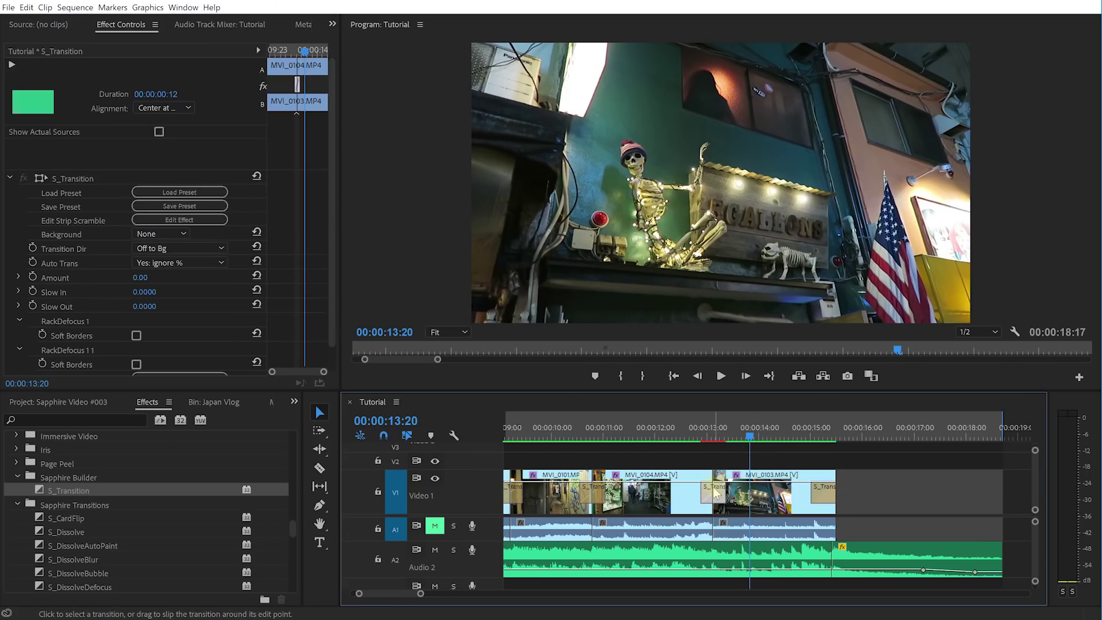
left_click(72, 180)
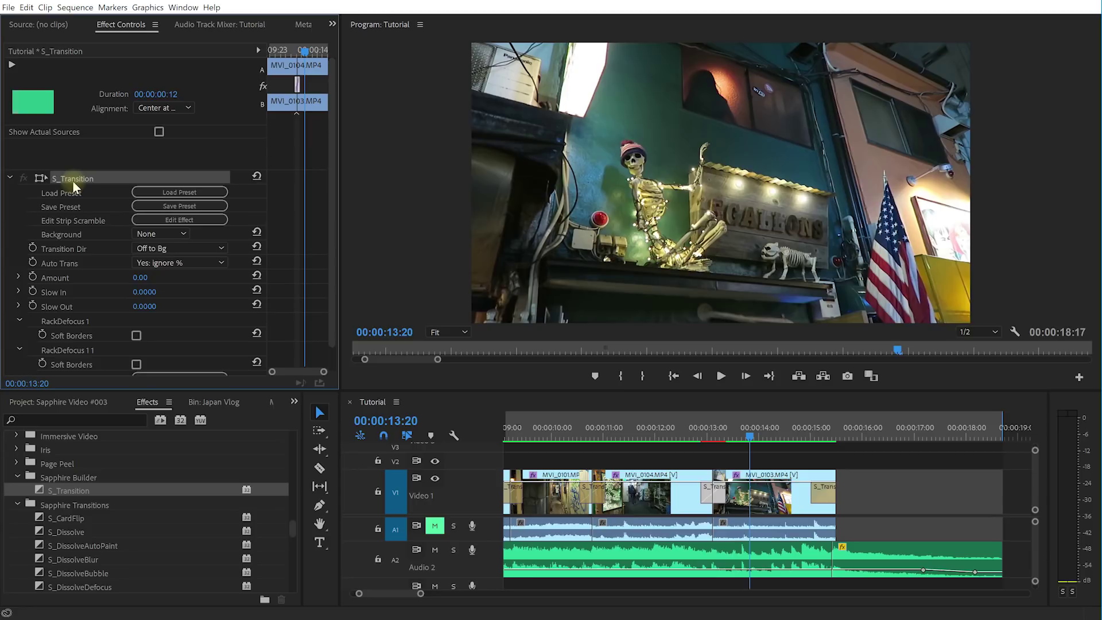
scroll(78, 241, "down", 1)
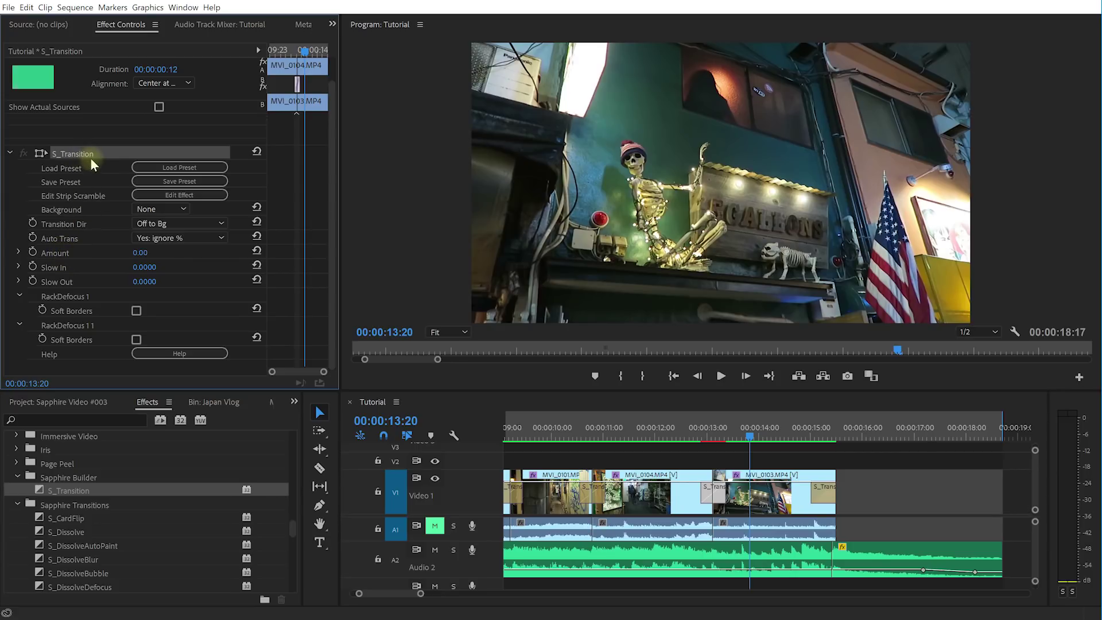
left_click(180, 195)
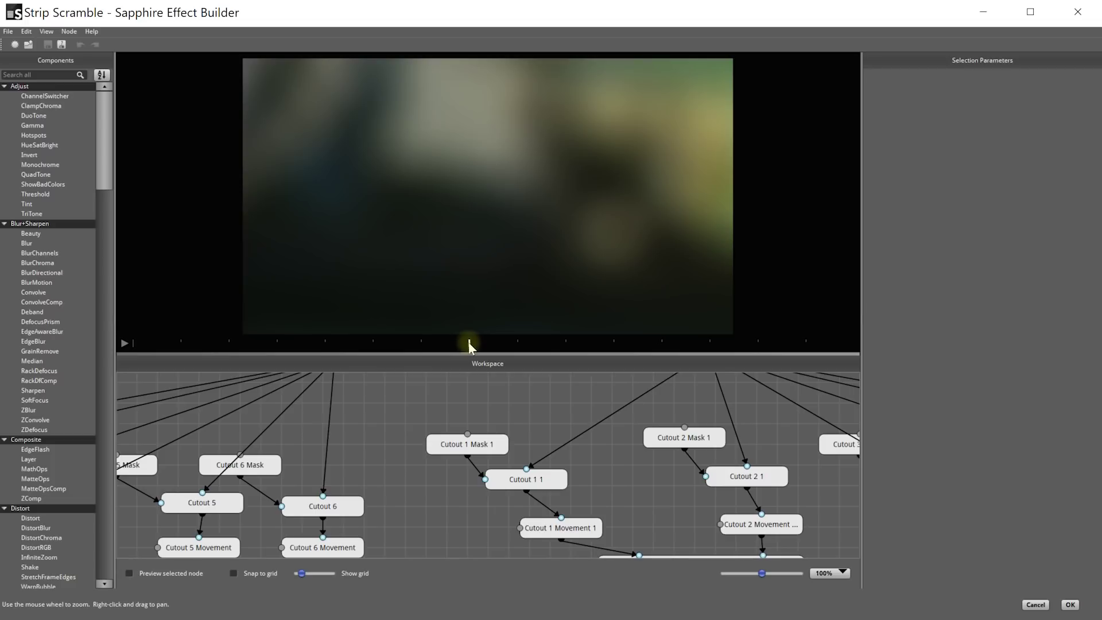
- Preview the Strip Scramble effect at several points along the Effect Builder timeline
left_click_drag(141, 343, 277, 343)
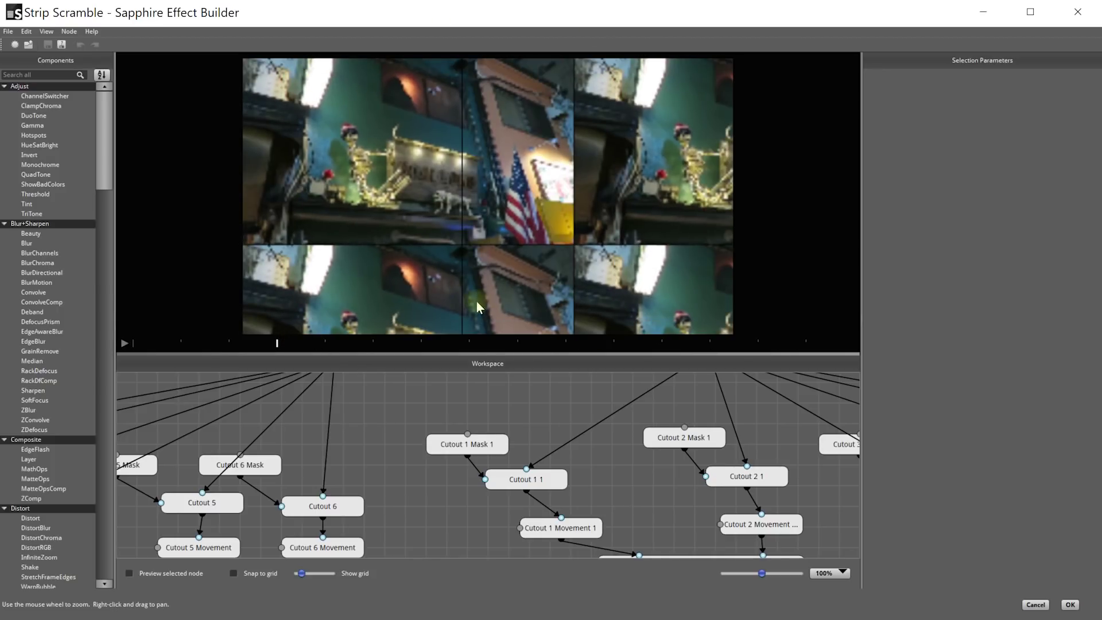
left_click(142, 342)
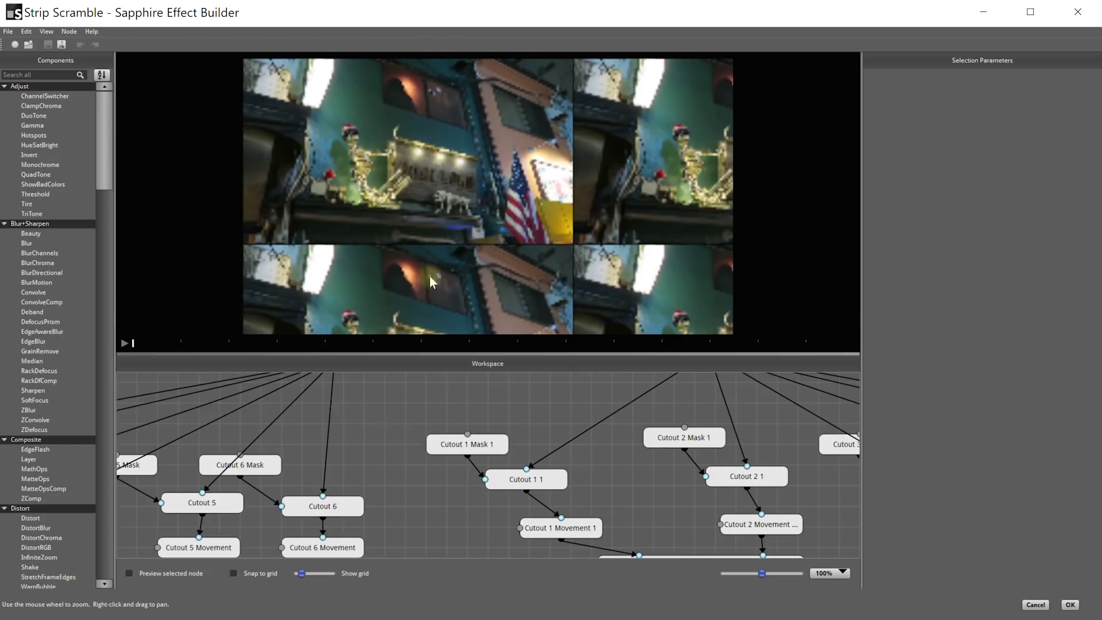
left_click(281, 344)
left_click(325, 343)
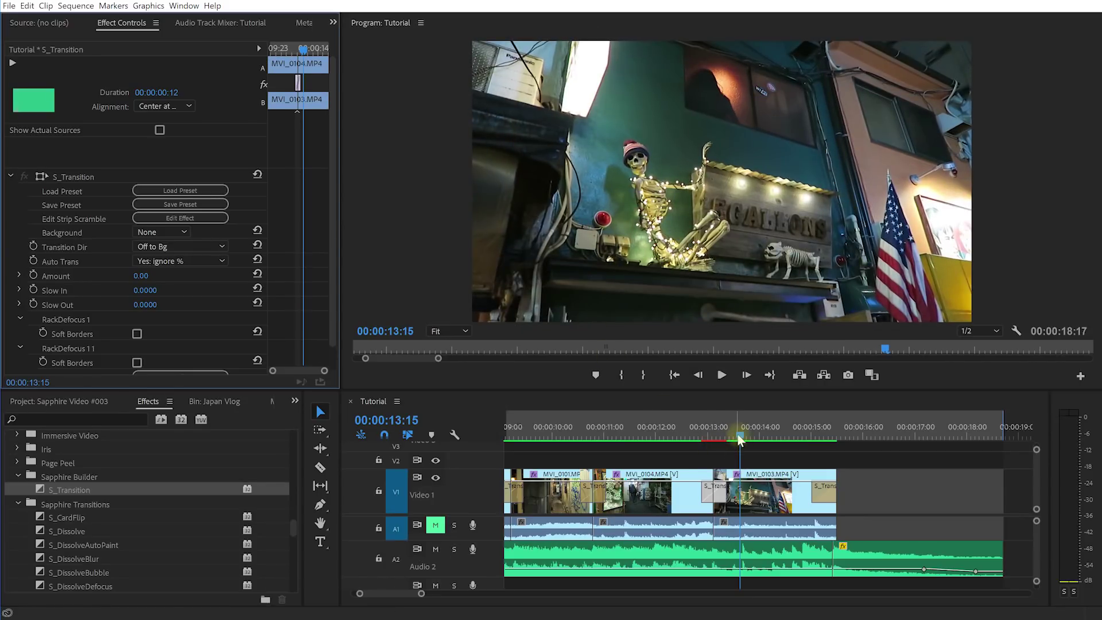
- Select the S_Transition at the MVI_0104–MVI_0103 cut and set its Background to Video 1
left_click(746, 476)
left_click(721, 440)
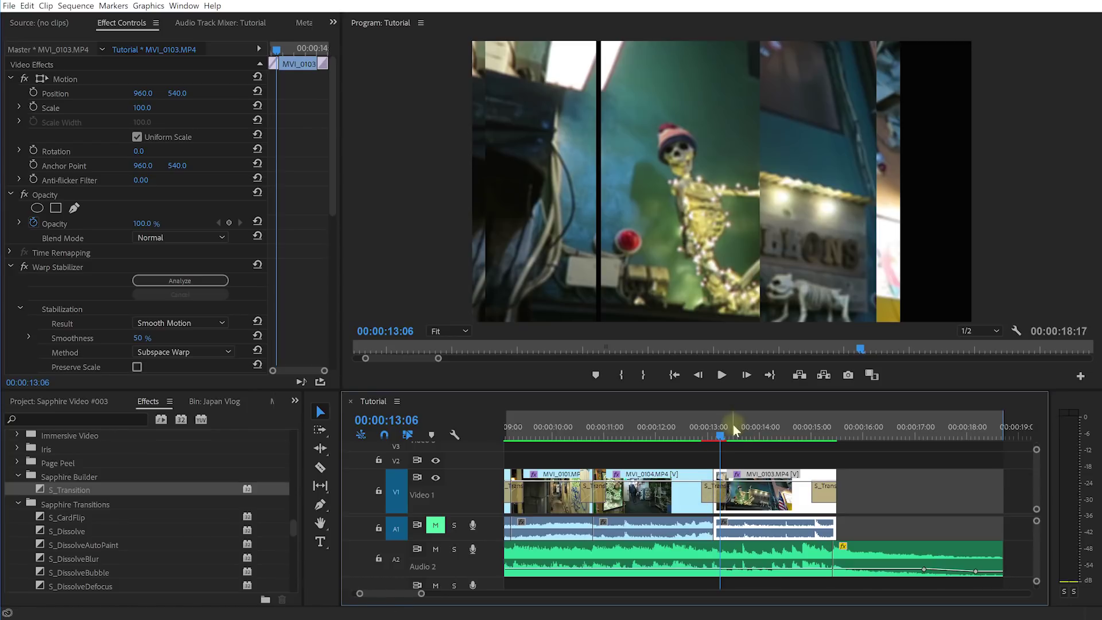
left_click(717, 501)
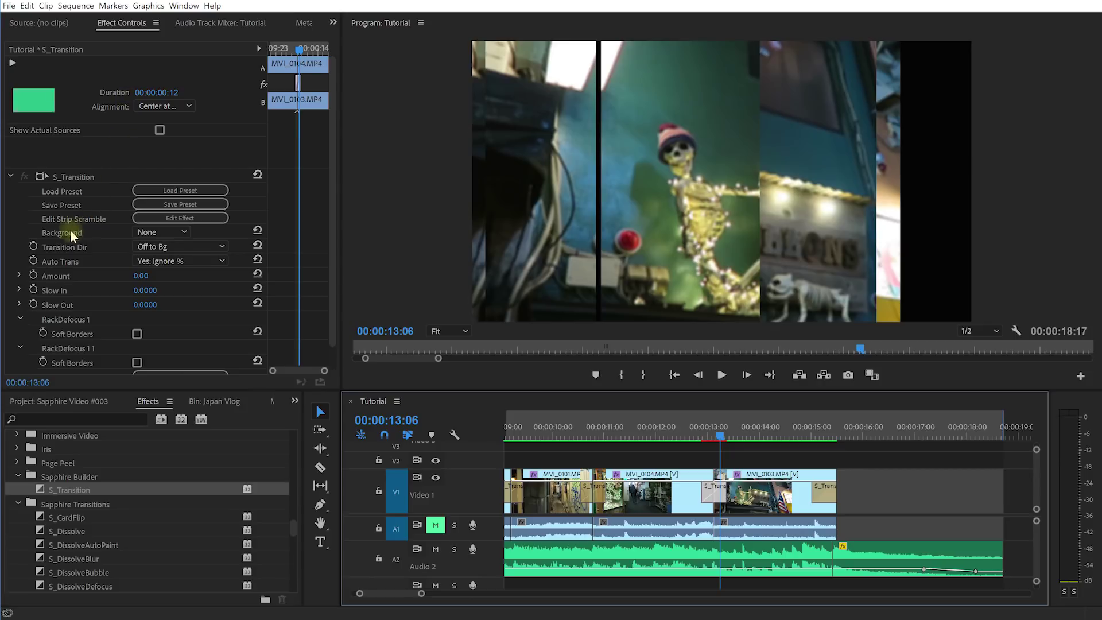
left_click(153, 231)
left_click(174, 336)
left_click(183, 232)
left_click(194, 246)
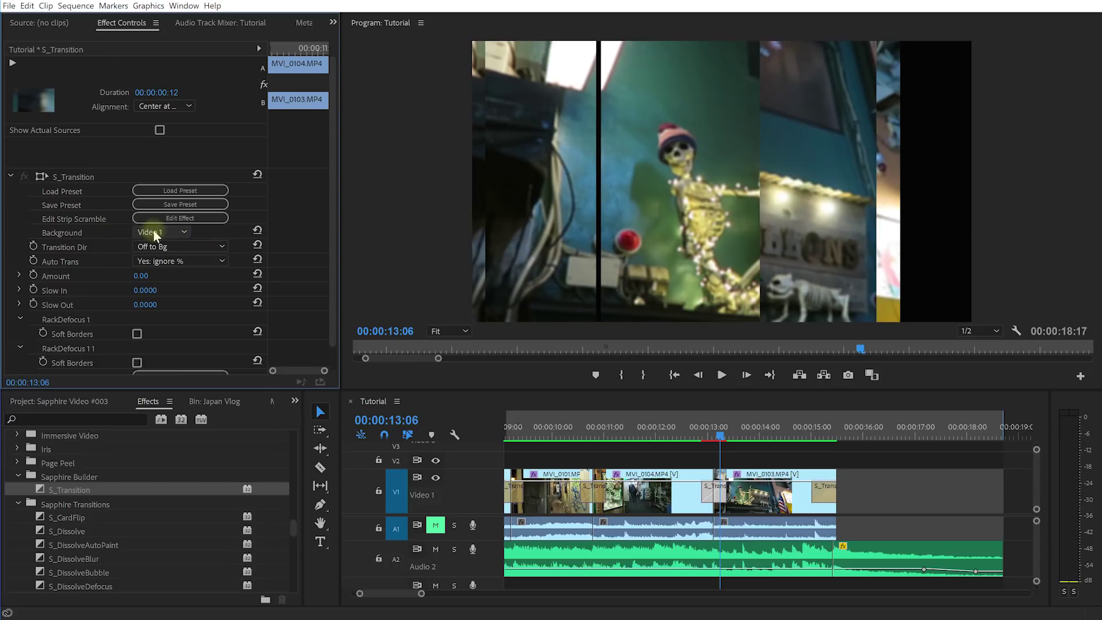
- Reopen the Strip Scramble transition in the Sapphire Effect Builder and preview both clips across its timeline
left_click(182, 220)
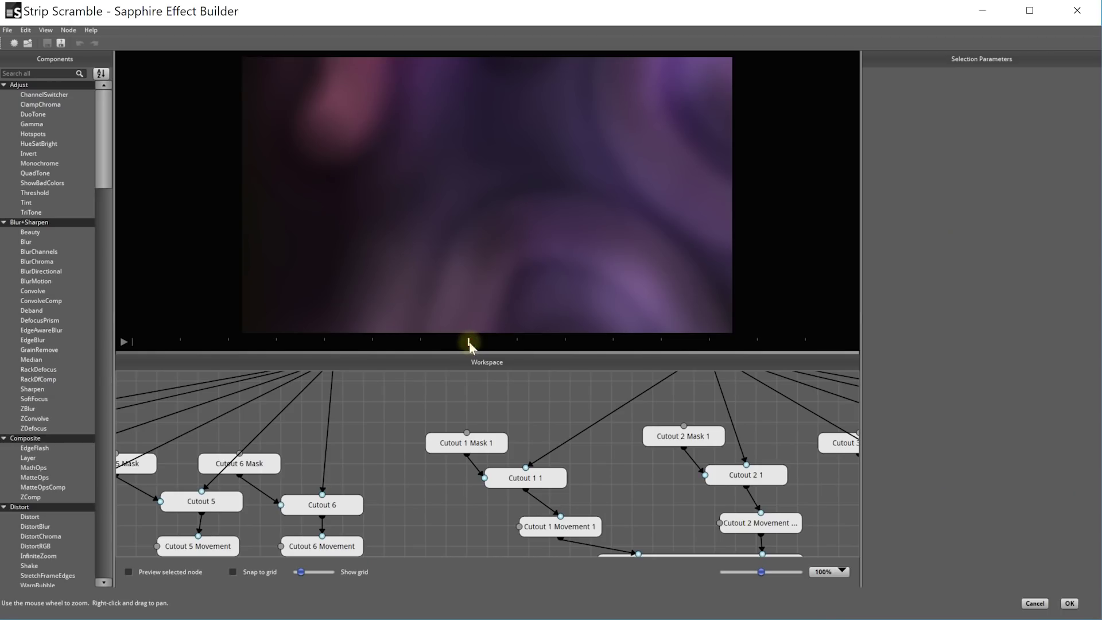
left_click_drag(469, 344, 770, 338)
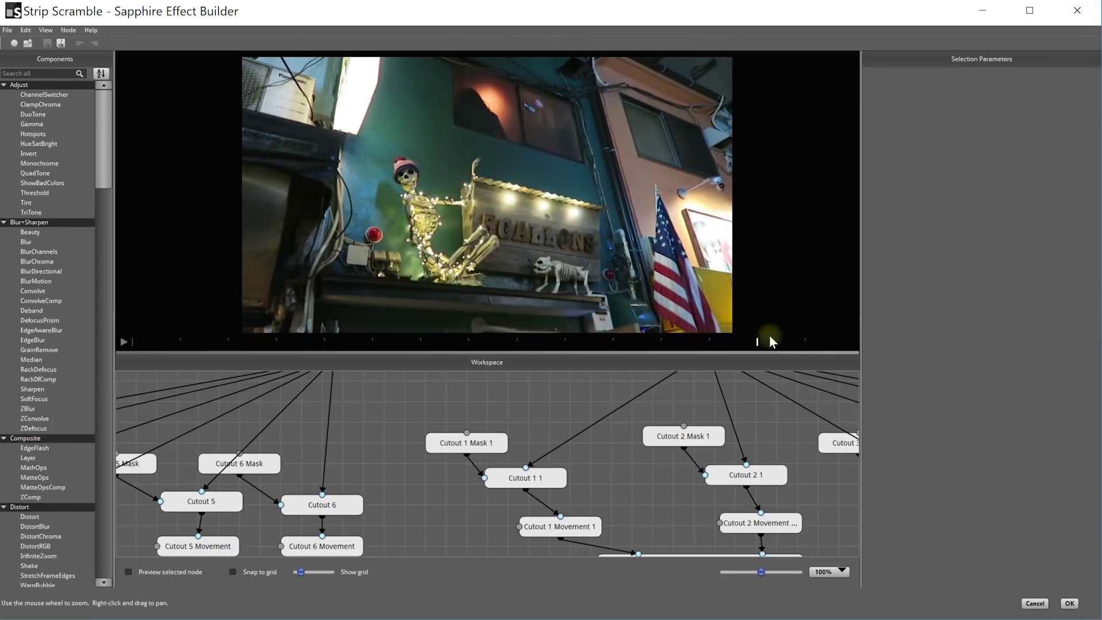
left_click_drag(699, 349, 663, 353)
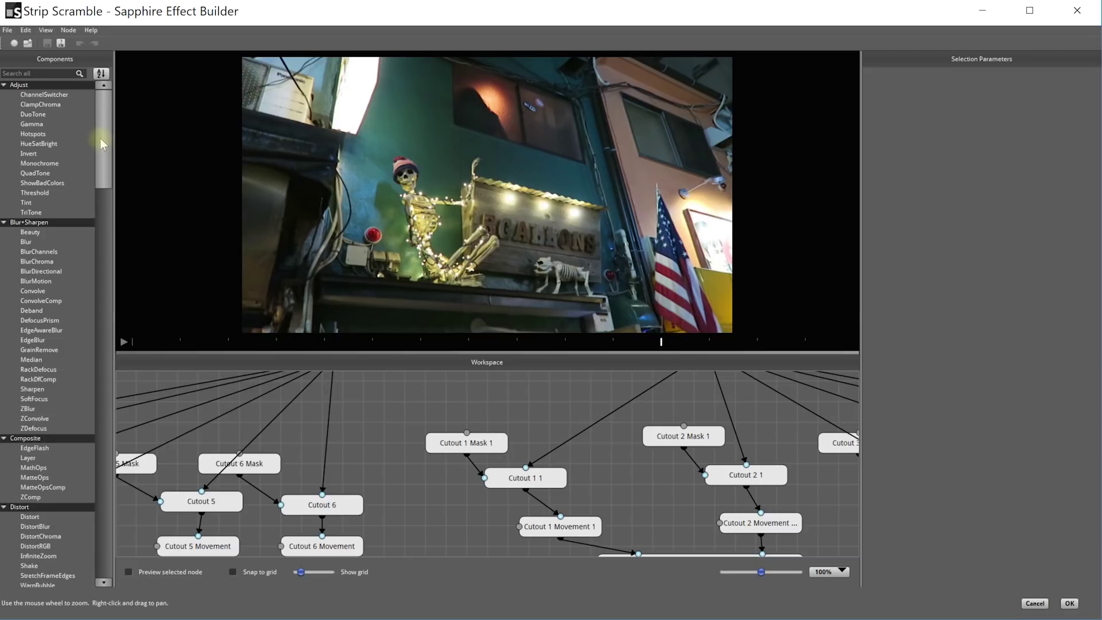
- Browse the components list through its effect categories, return to its start and select the RackDefocus component
mouse_move(105, 95)
left_mouse_down()
mouse_move(115, 271)
mouse_move(104, 509)
mouse_move(85, 95)
left_mouse_up()
scroll(46, 400, "down", 10)
scroll(46, 400, "down", 20)
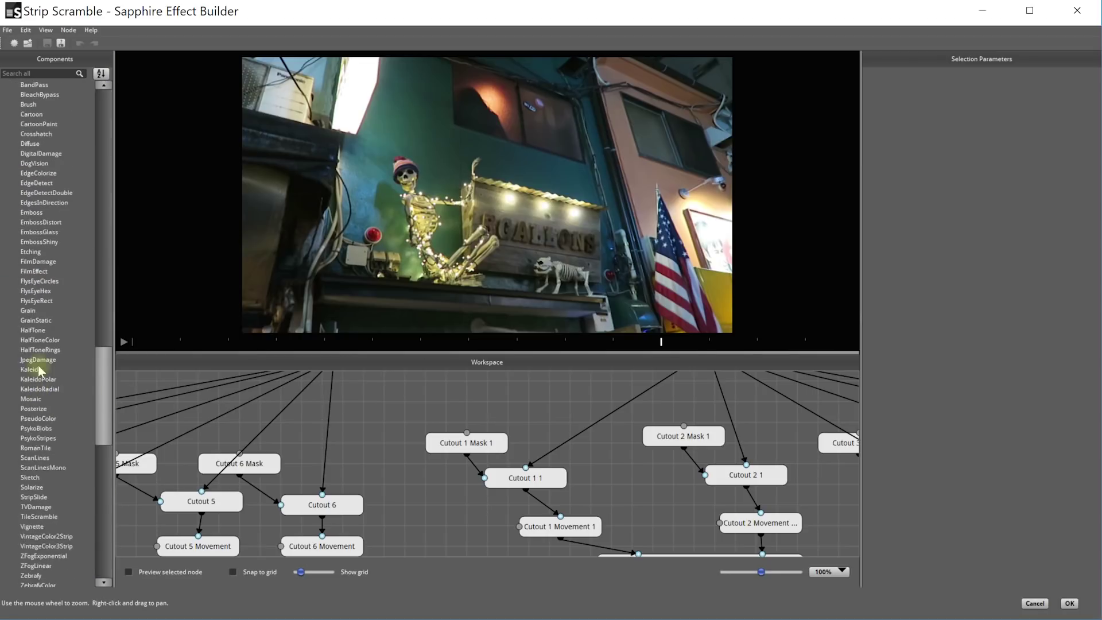
left_click_drag(100, 350, 99, 130)
left_click(39, 369)
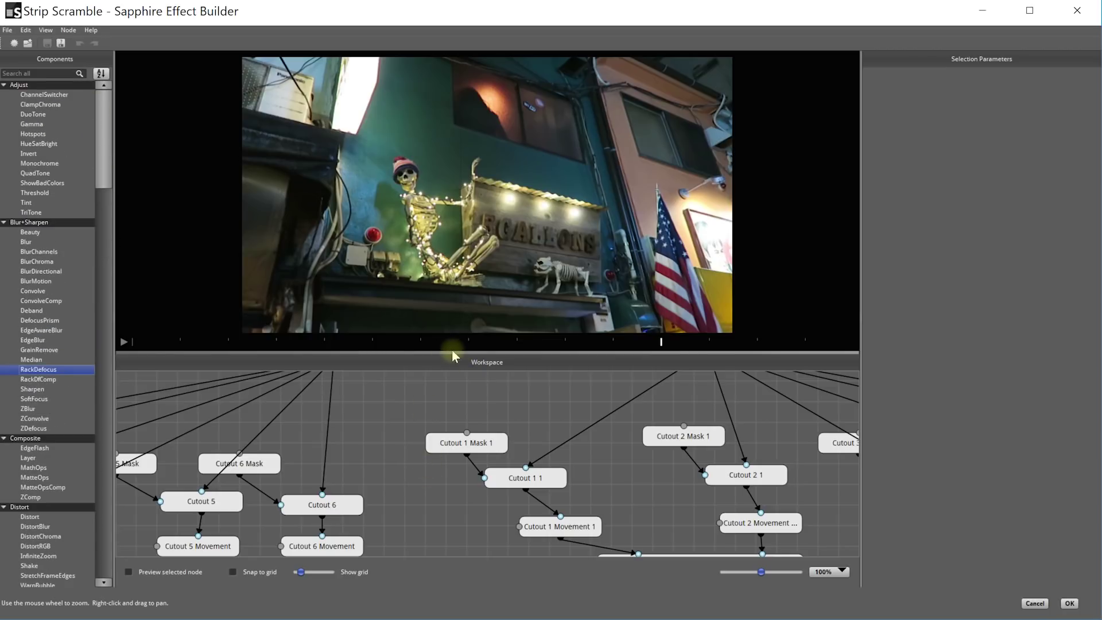
- Enlarge the workspace area, fit the whole Strip Scramble node network in view at 35% and select all its nodes
left_click_drag(453, 350, 455, 300)
scroll(500, 437, "down", 5)
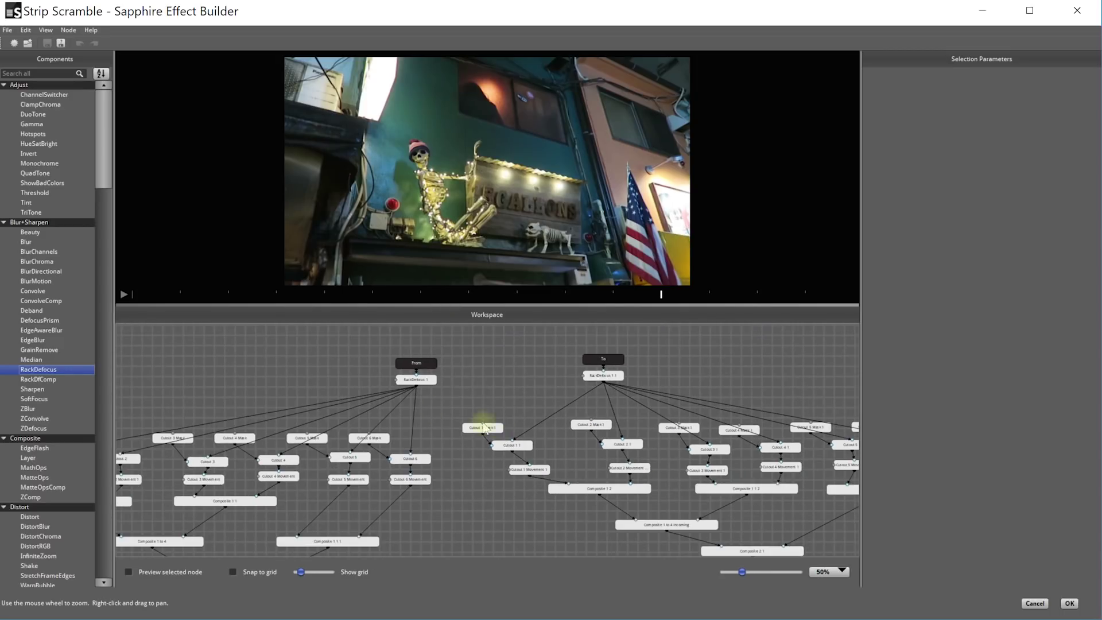
scroll(505, 450, "down", 2)
scroll(503, 452, "up", 1)
left_click_drag(502, 453, 501, 456)
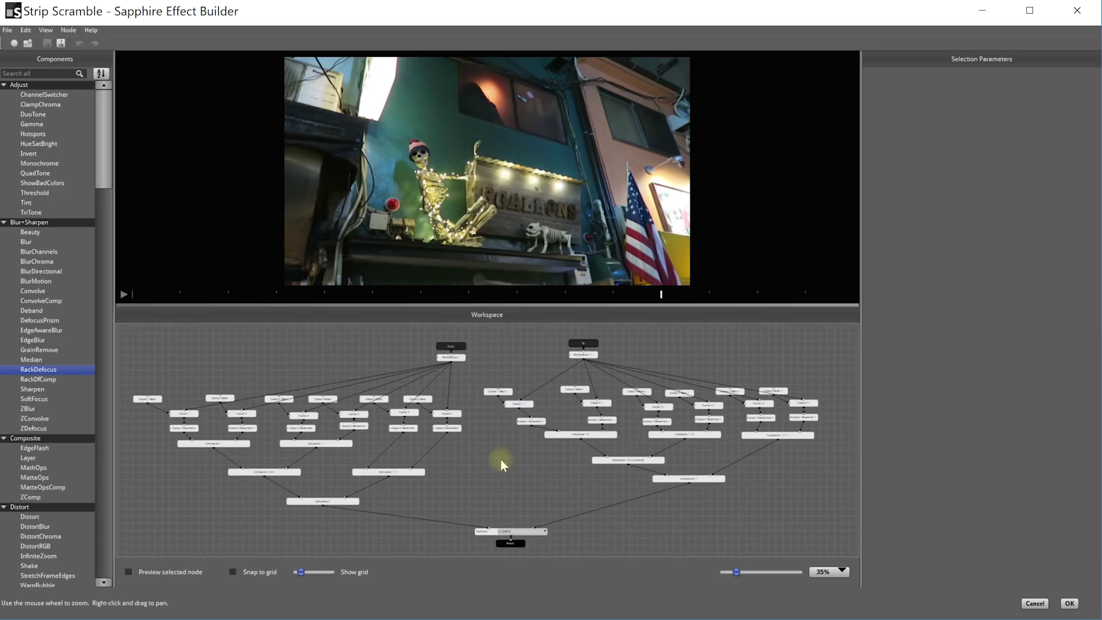
left_click_drag(133, 329, 833, 561)
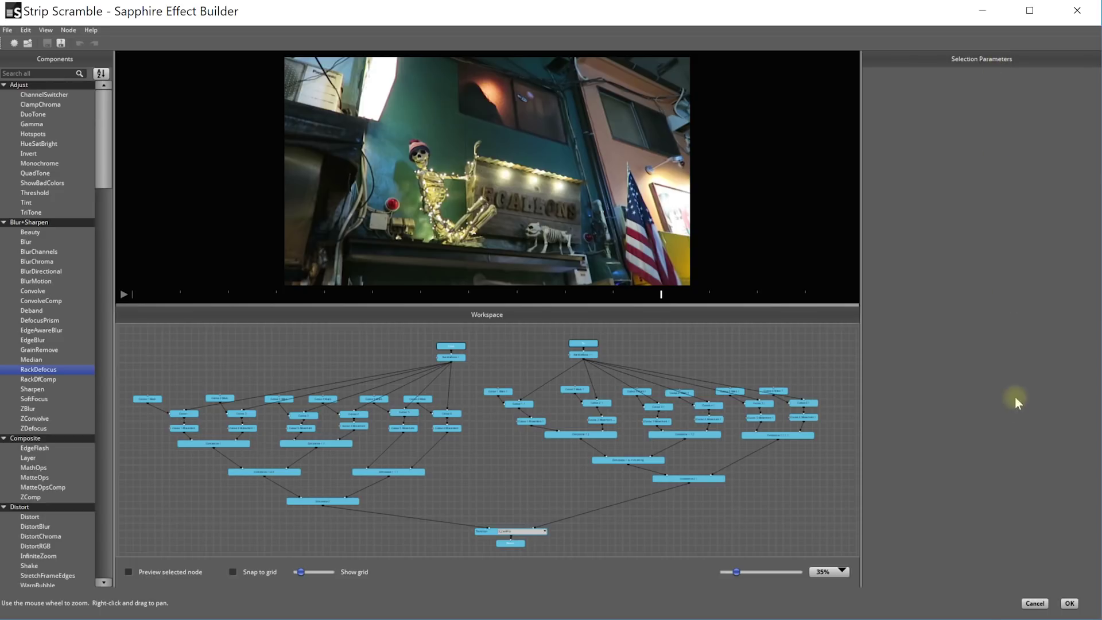
- Clear the selection and inspect the parameters of the Composite 1 to 4 incoming and Cutout 4 Movement 1 nodes
left_click(683, 370)
left_click(643, 460)
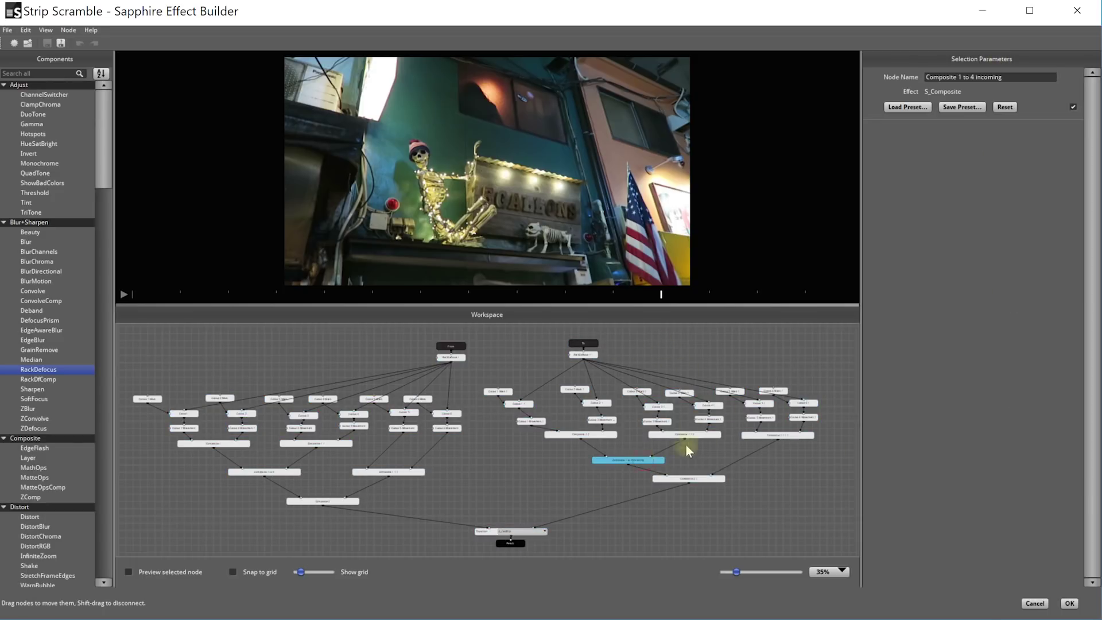
left_click(707, 419)
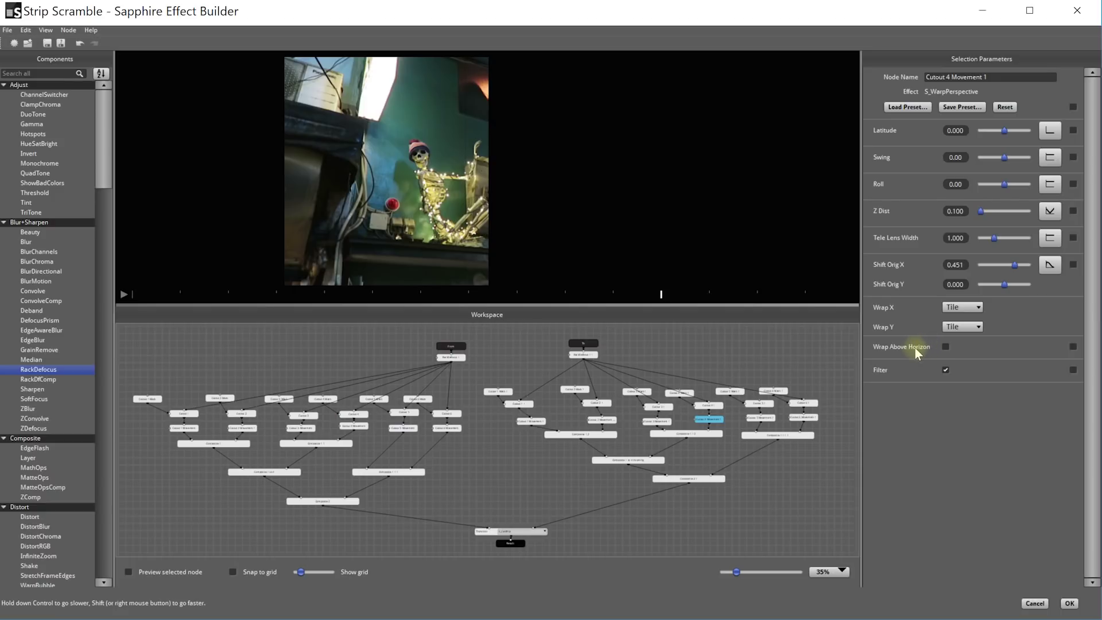
- Create a new blank S_Transition, discarding the unsaved changes to Strip Scramble
left_click(7, 30)
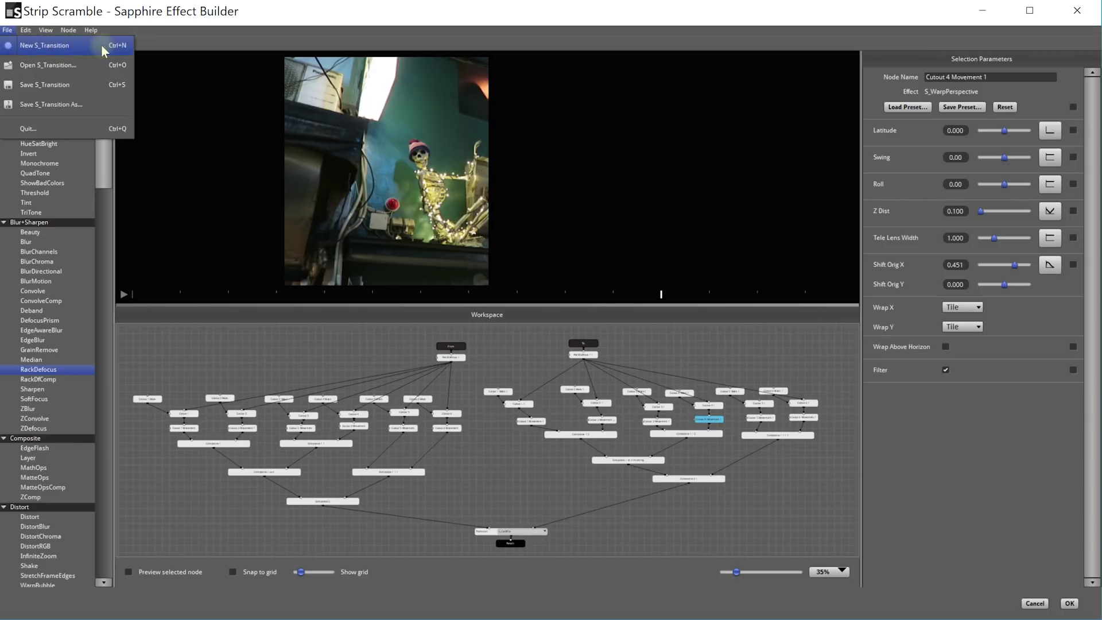
left_click(101, 44)
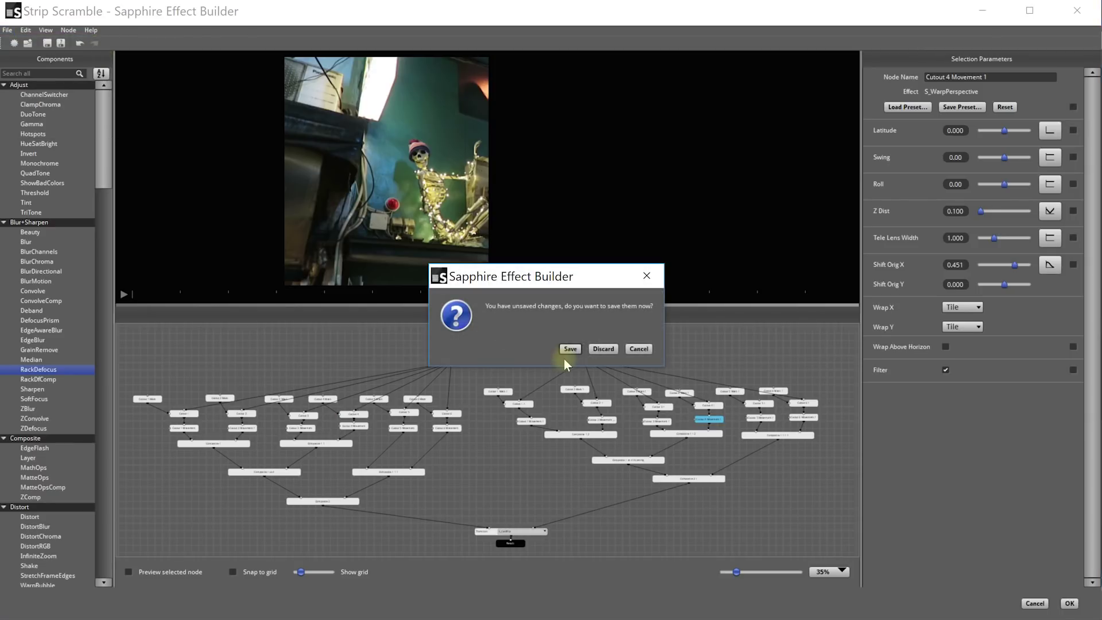
left_click(602, 349)
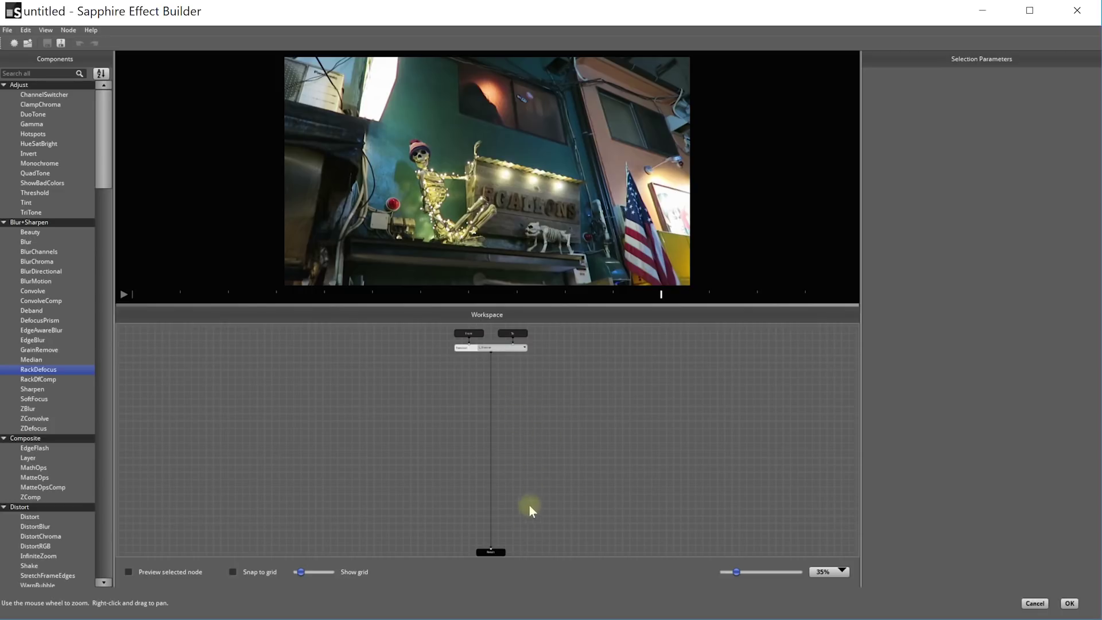
- Move the Result node up to just beneath the Transition node and frame the small node tree in the workspace
left_click(489, 553)
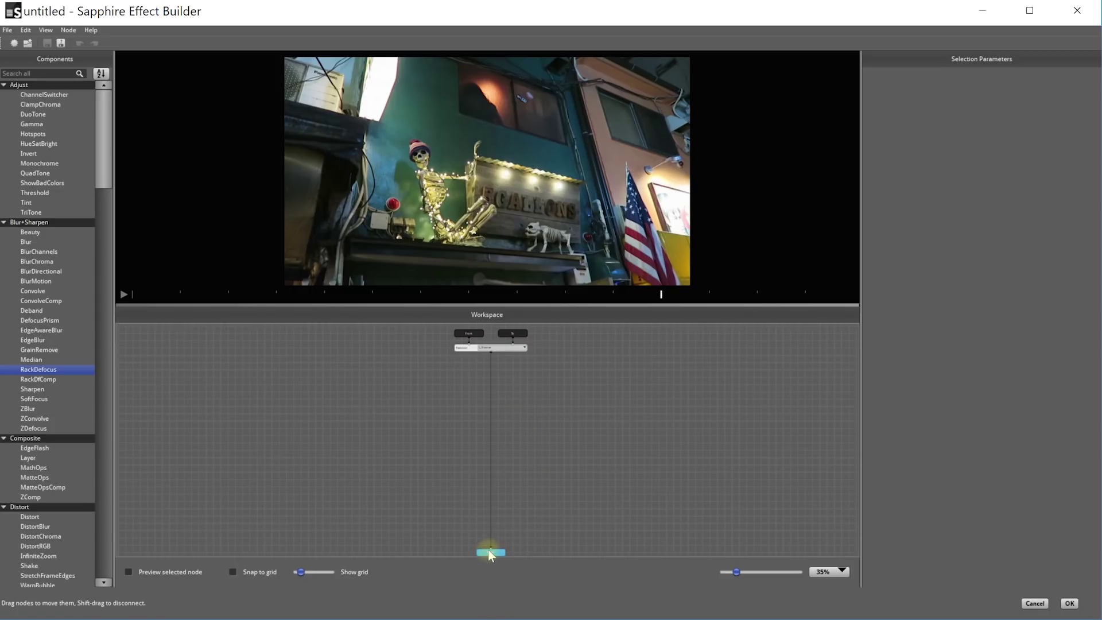
left_click_drag(491, 552, 492, 367)
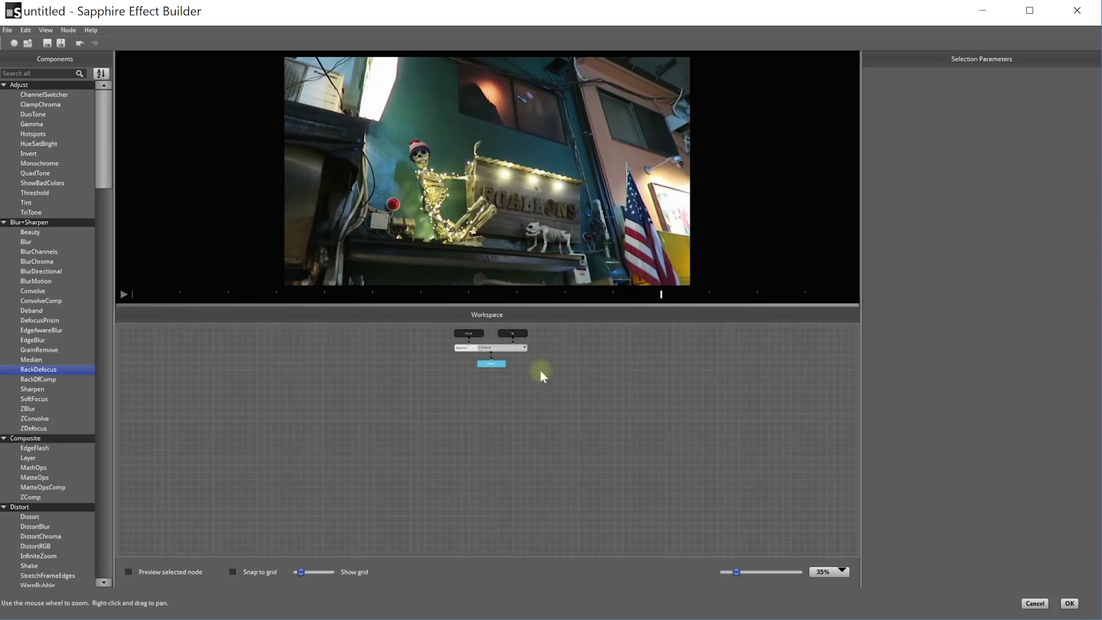
left_click_drag(559, 373, 603, 435)
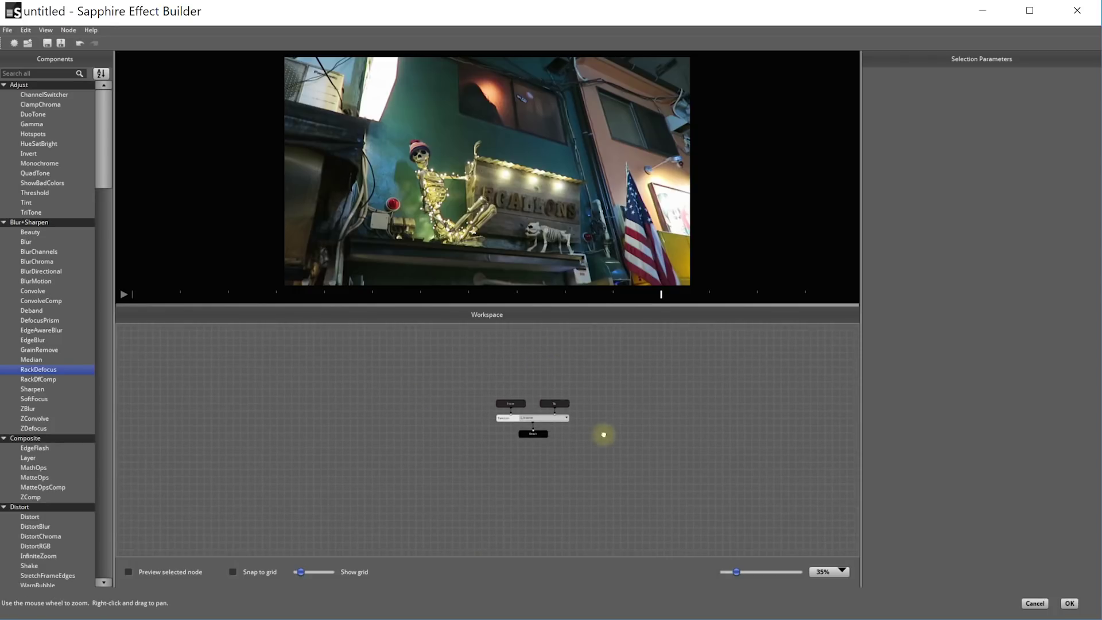
scroll(527, 425, "up", 8)
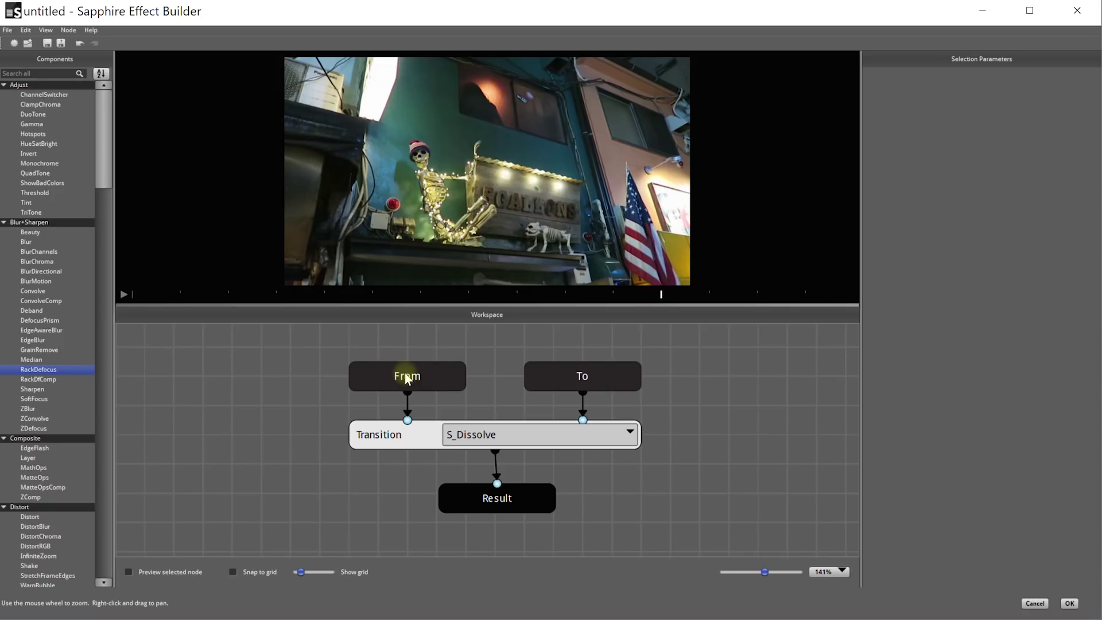
- Select the From and To nodes in turn and preview the outgoing and incoming clips at matching timeline points
left_click(404, 373)
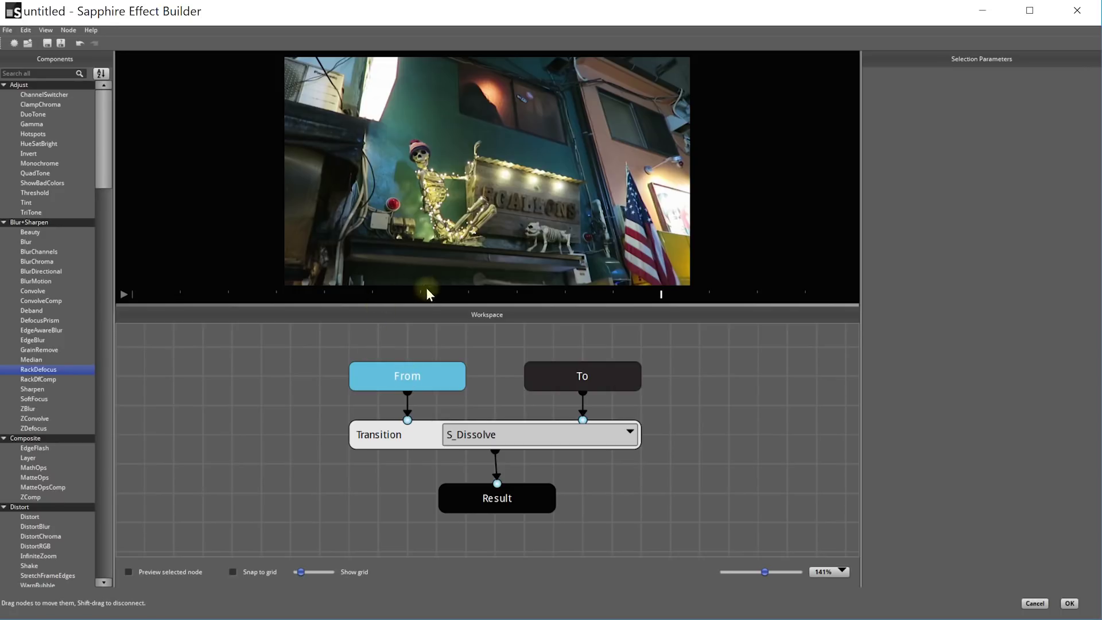
left_click(228, 294)
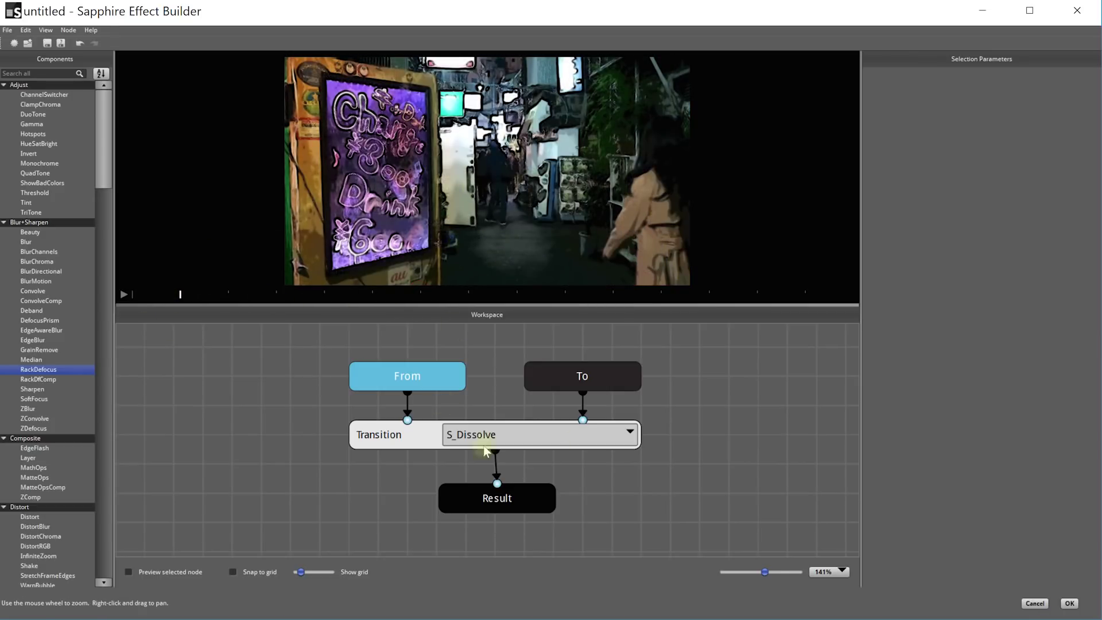
left_click(576, 374)
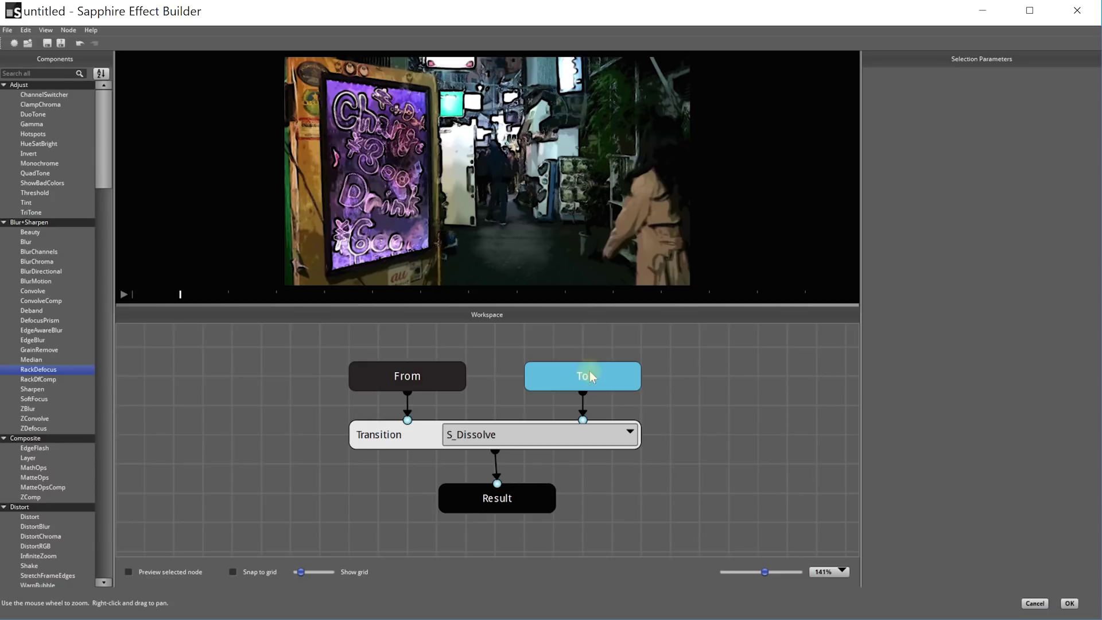
left_click_drag(226, 294, 684, 294)
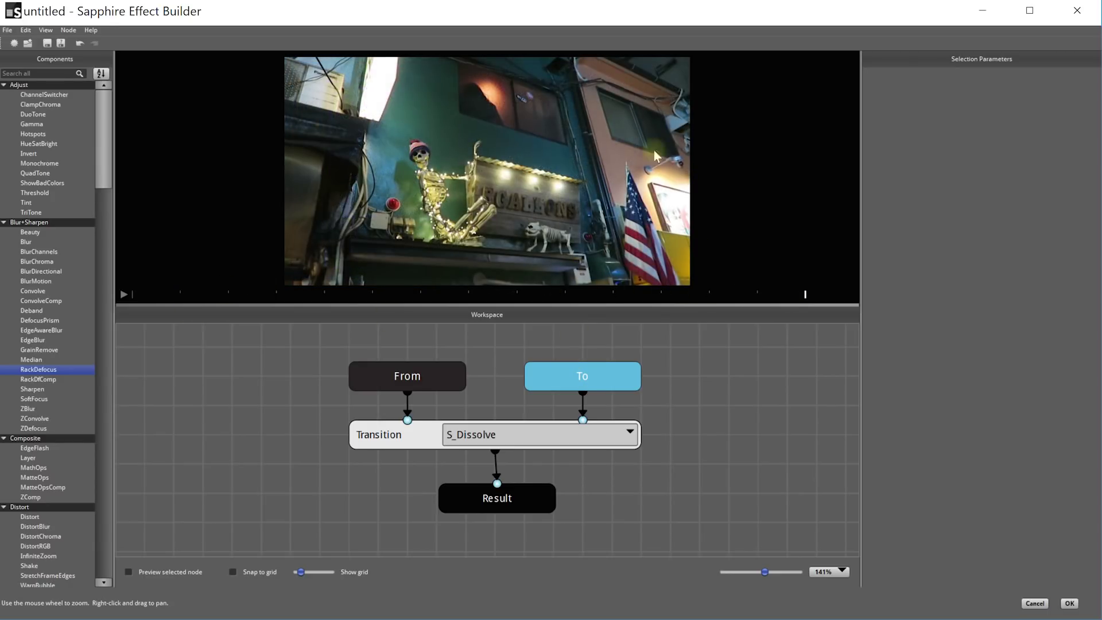
- Move the Transition node slightly down and place the Result node lower, centred beneath it
left_click_drag(433, 449, 433, 460)
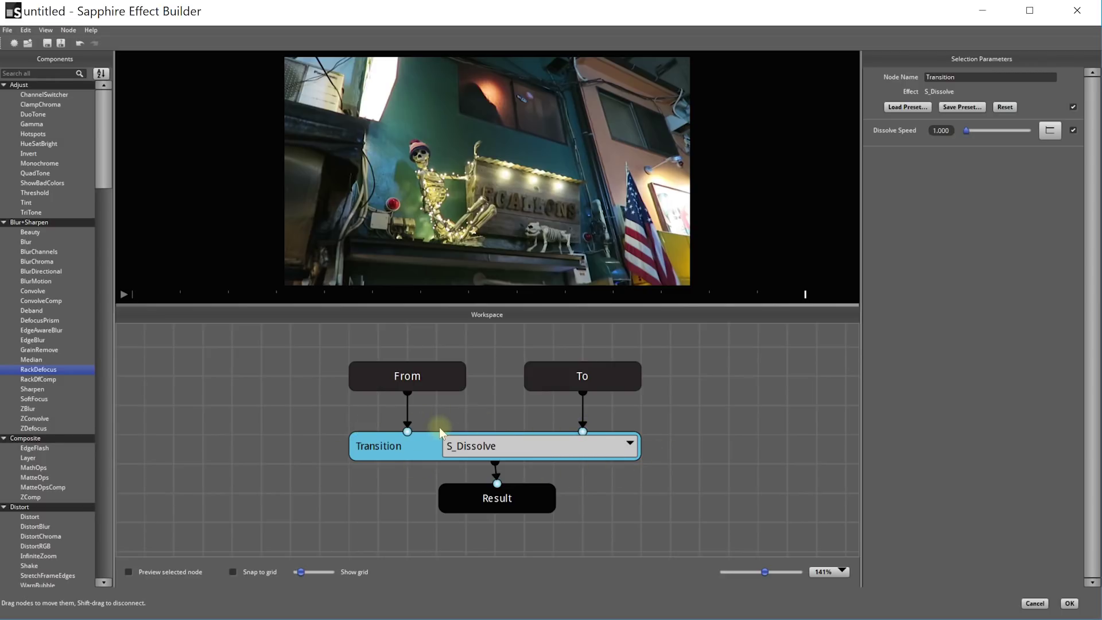
left_click(498, 499)
left_click_drag(510, 500, 505, 527)
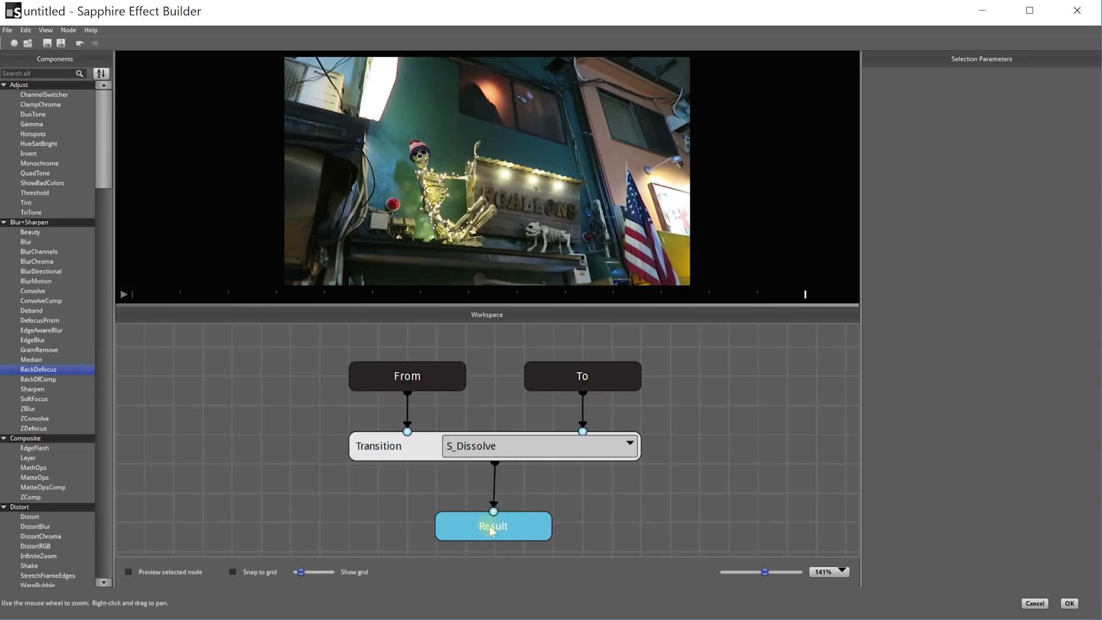
left_click_drag(495, 533, 497, 529)
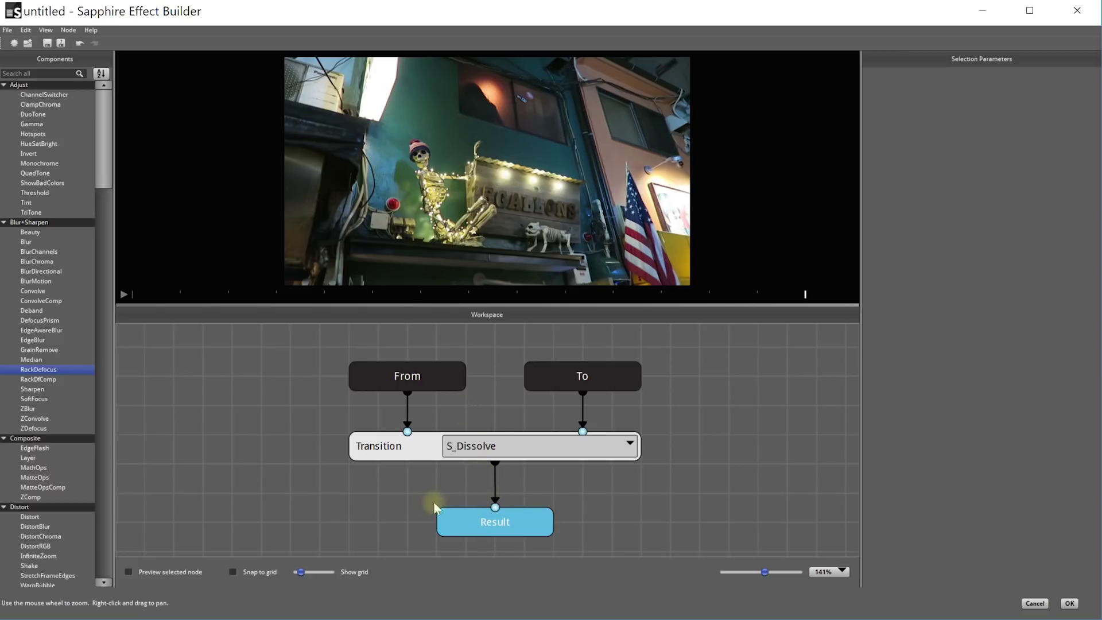
- Turn on Snap to grid and align the nodes to it, moving the Transition node closer to Result
mouse_move(423, 386)
left_mouse_down()
mouse_move(402, 377)
mouse_move(423, 385)
left_mouse_up()
mouse_move(597, 375)
left_mouse_down()
mouse_move(626, 374)
mouse_move(597, 375)
left_mouse_up()
left_click_drag(539, 453, 539, 471)
left_click(487, 508)
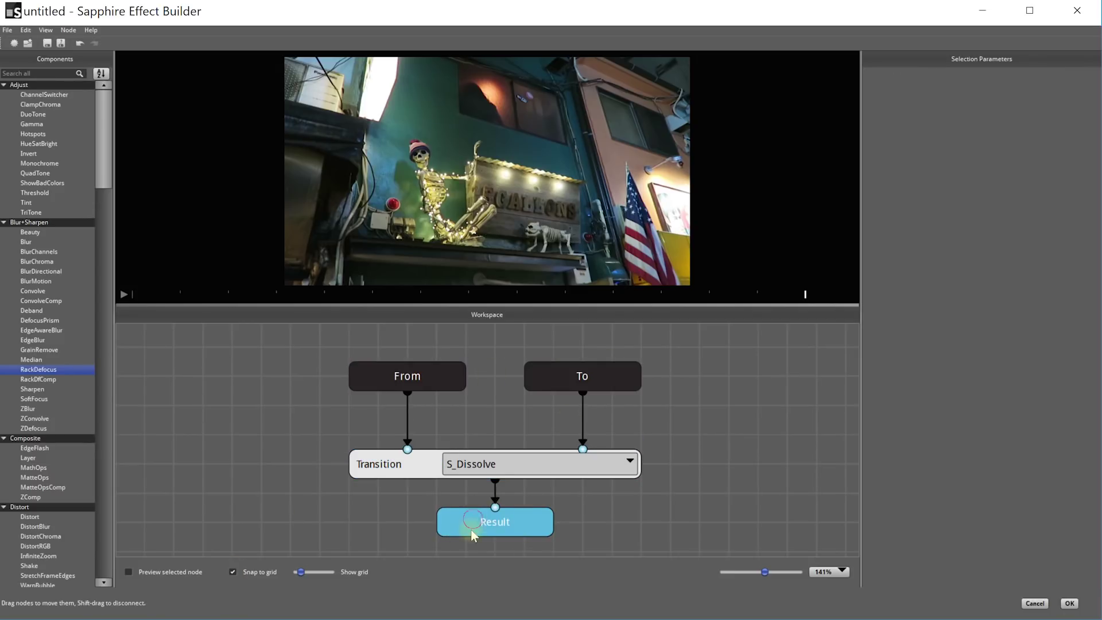
mouse_move(477, 529)
left_mouse_down()
mouse_move(476, 500)
mouse_move(477, 529)
left_mouse_up()
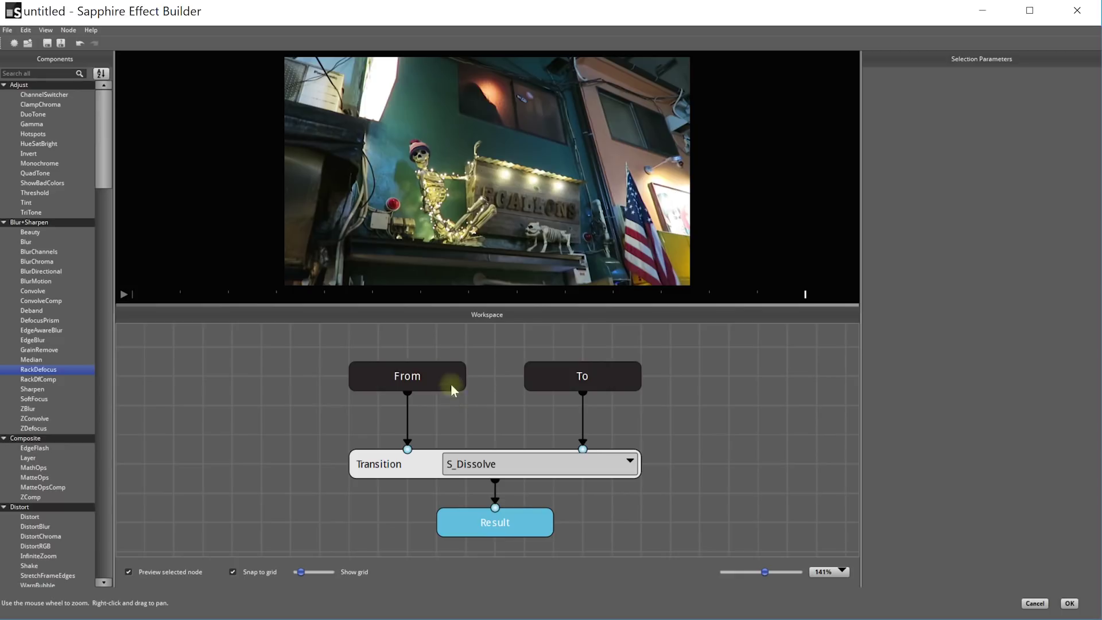
- Turn on Preview selected node and alternate between the From and To nodes to compare their clips
left_click(415, 379)
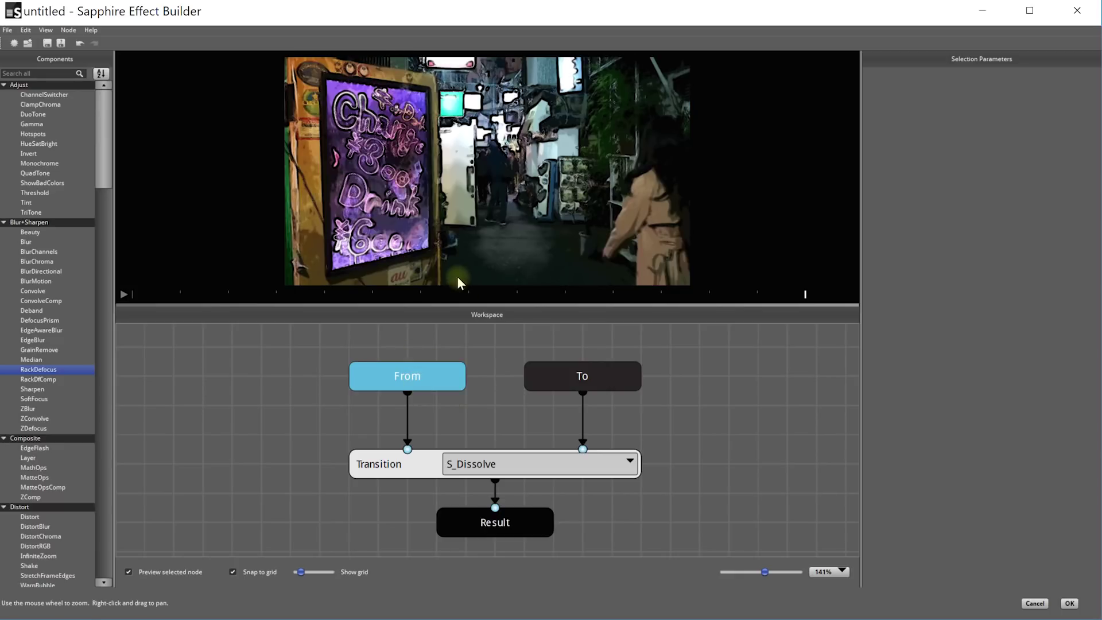
left_click(591, 377)
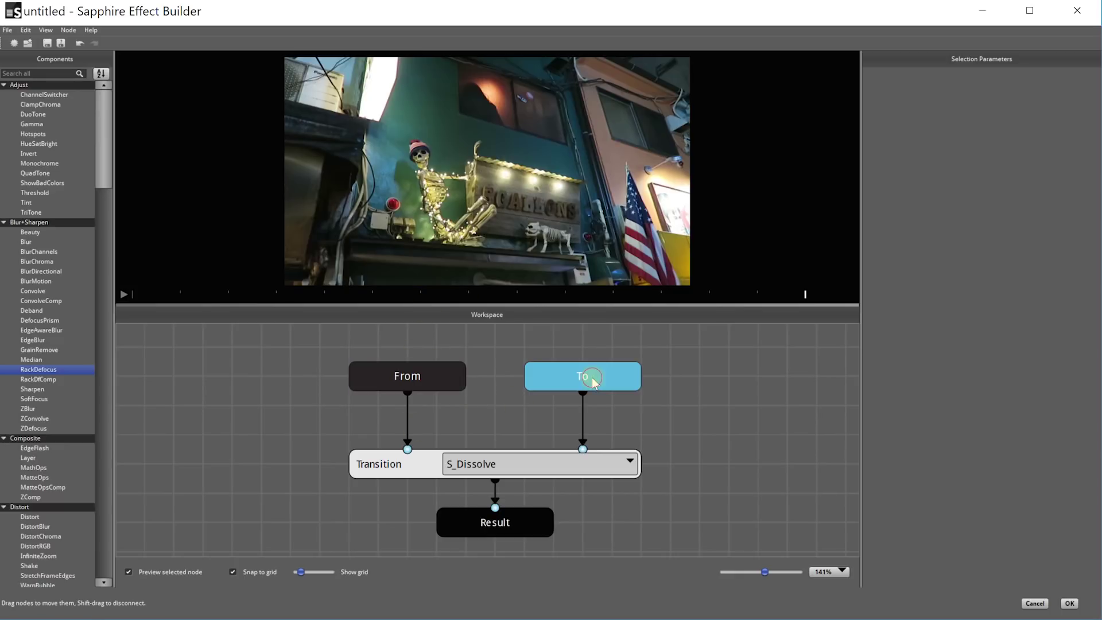
left_click(419, 372)
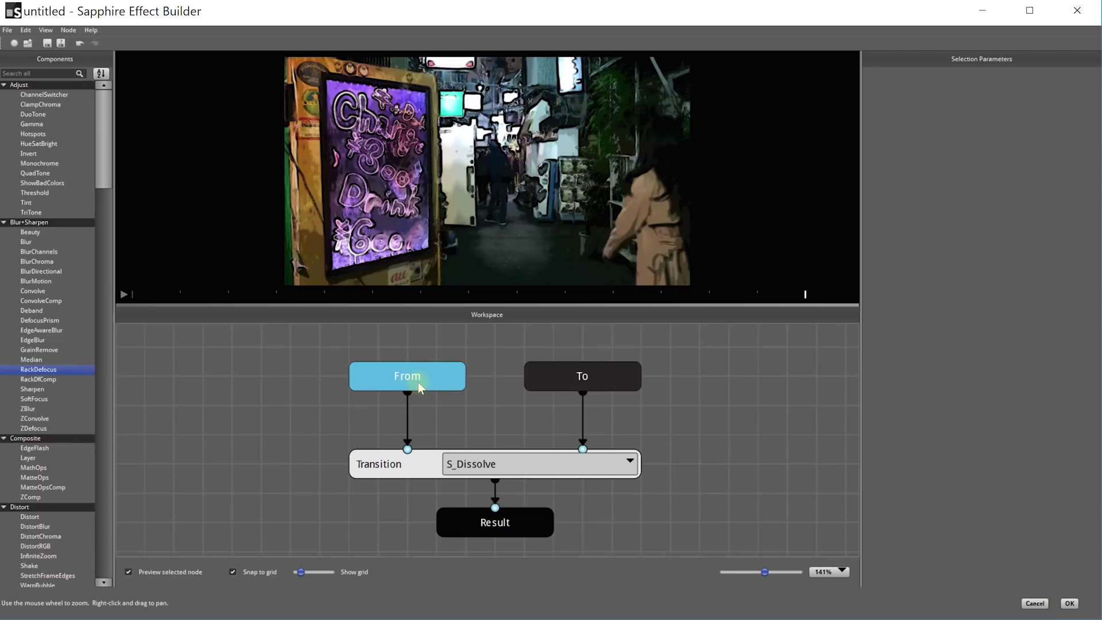
left_click(561, 372)
- Select the Transition node and preview its S_Dissolve at several points along the timeline
left_click(402, 471)
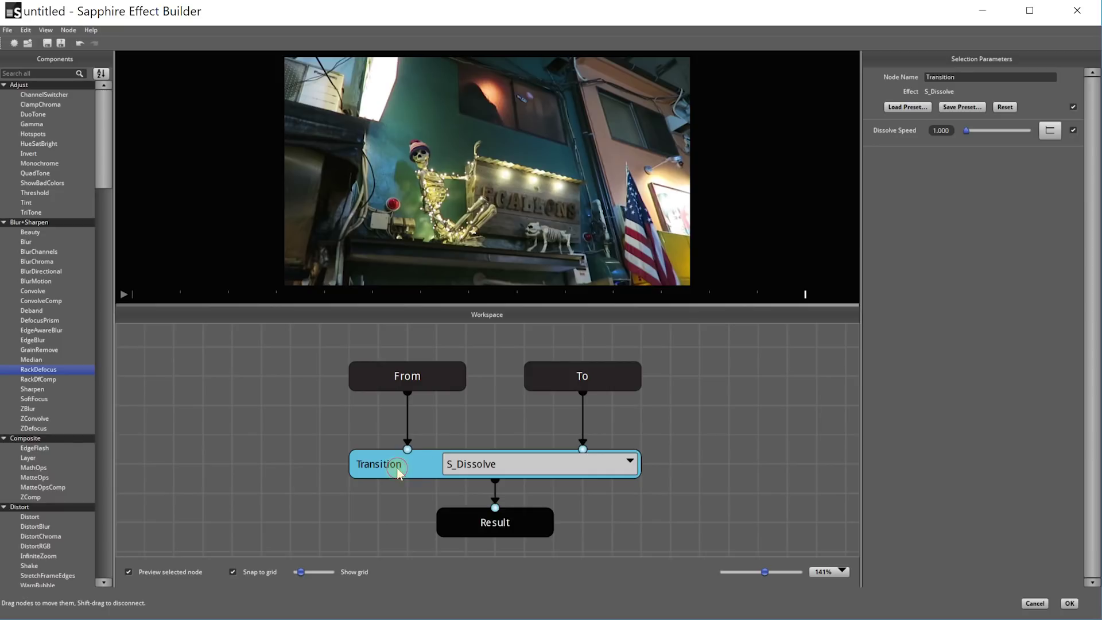
left_click_drag(782, 296, 421, 295)
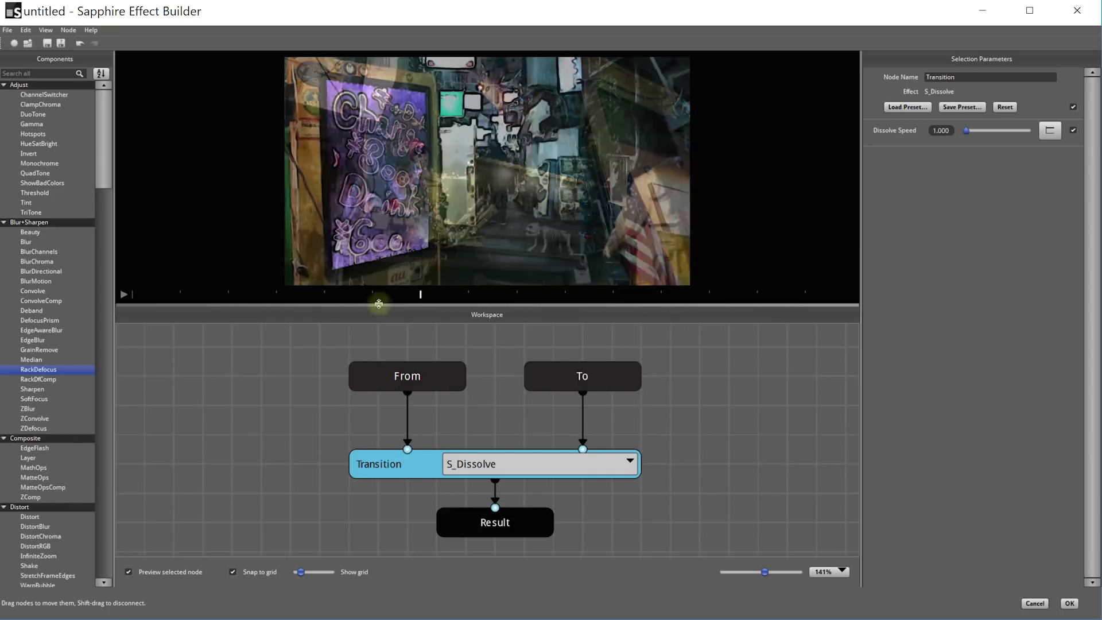
left_click_drag(305, 303, 562, 304)
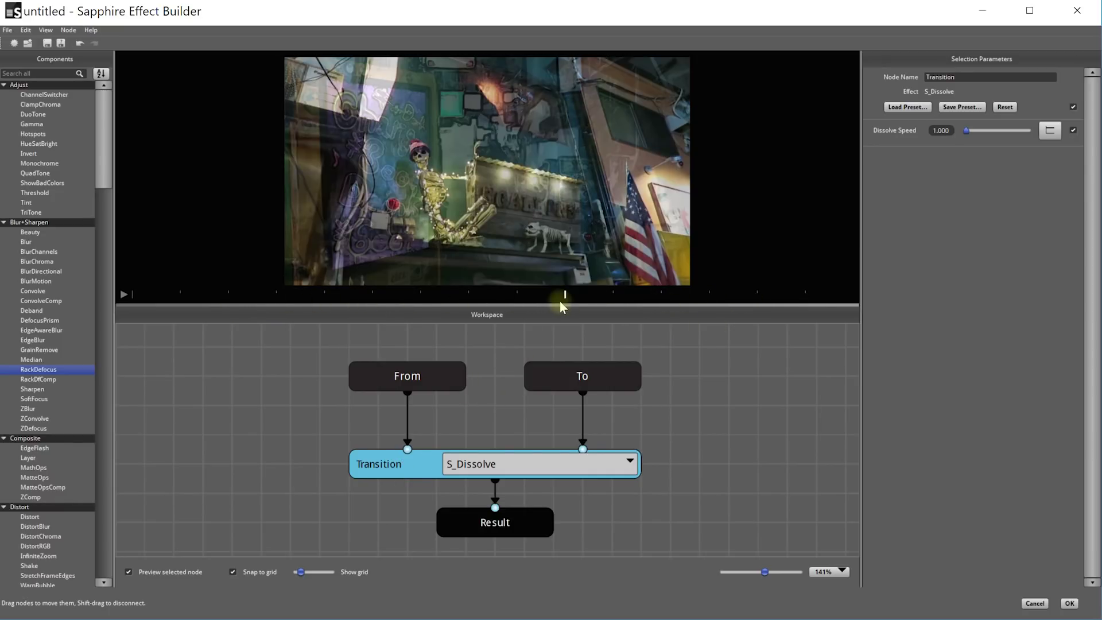
- Select the Result node and preview its output at several points along the timeline
left_click(526, 524)
mouse_move(568, 294)
left_mouse_down()
mouse_move(403, 298)
mouse_move(561, 296)
left_mouse_up()
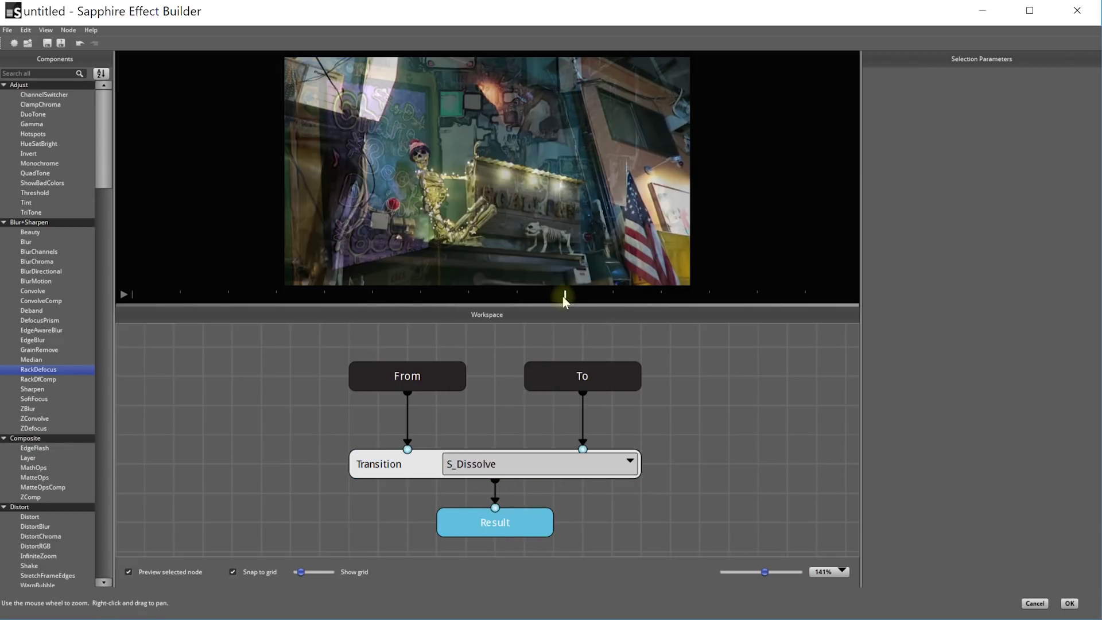
mouse_move(566, 294)
left_mouse_down()
mouse_move(242, 293)
mouse_move(718, 290)
mouse_move(336, 296)
mouse_move(581, 303)
left_mouse_up()
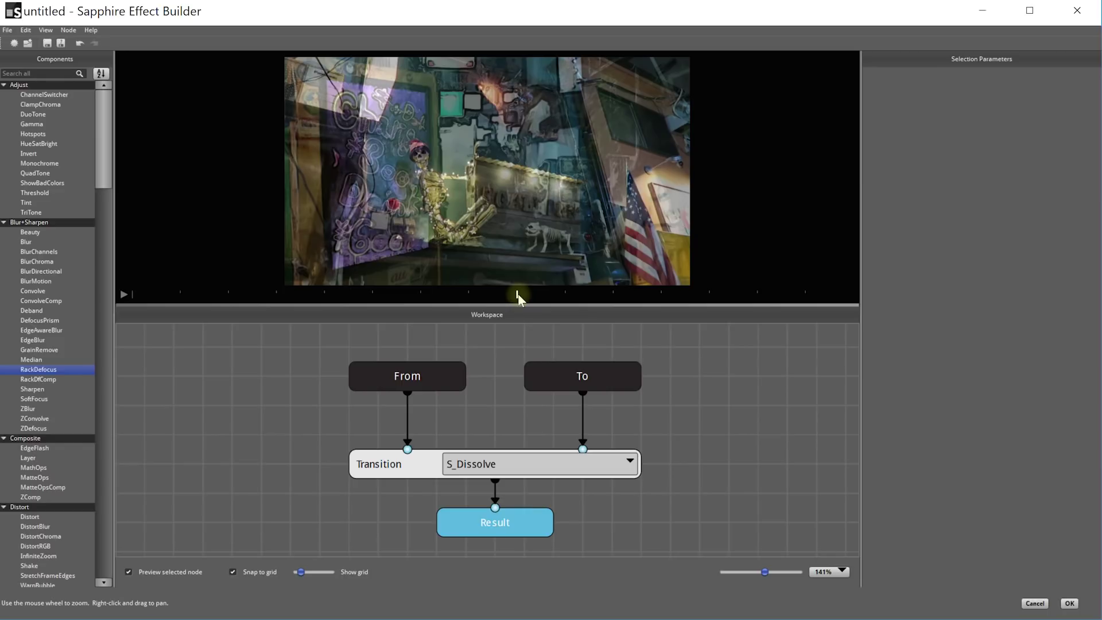
- Change the Transition node's effect to DissolveLuma from the Dissolves category
left_click(407, 467)
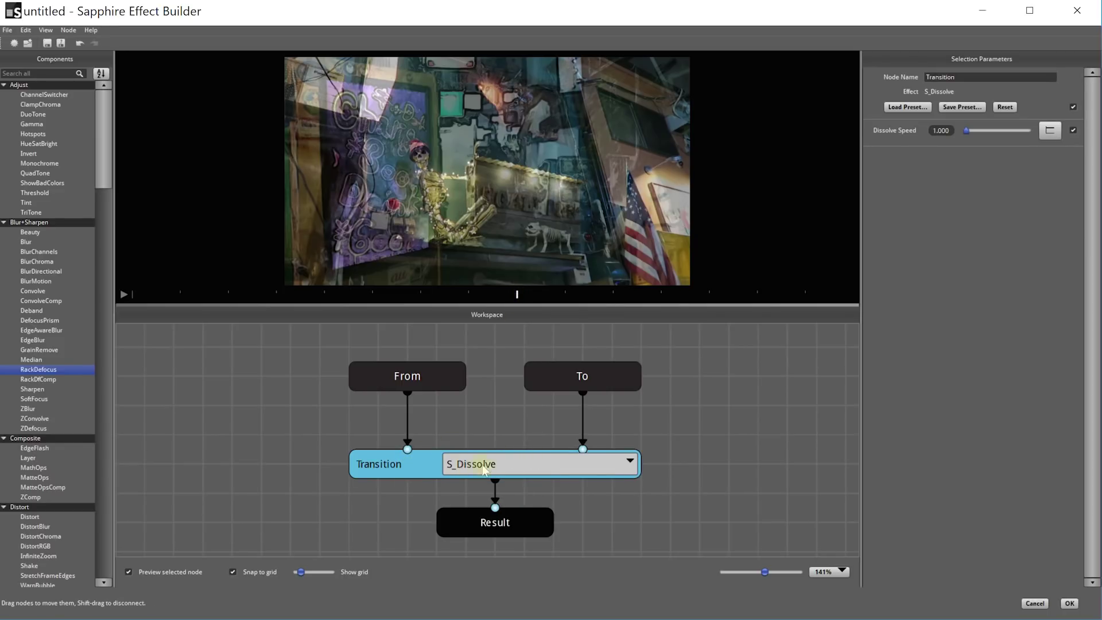
left_click(630, 468)
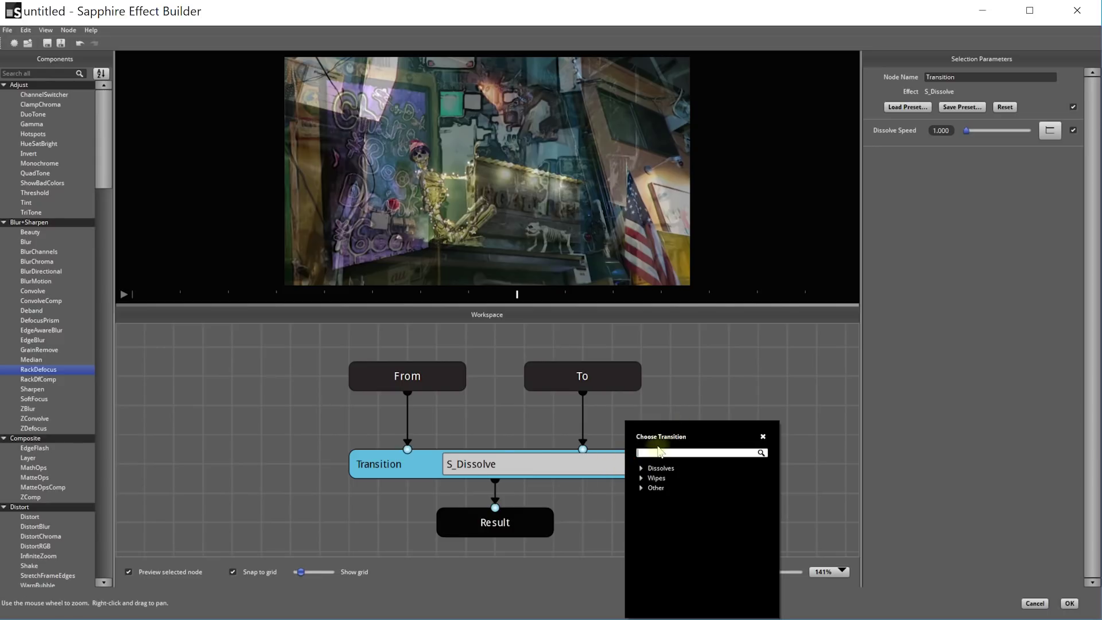
left_click(641, 487)
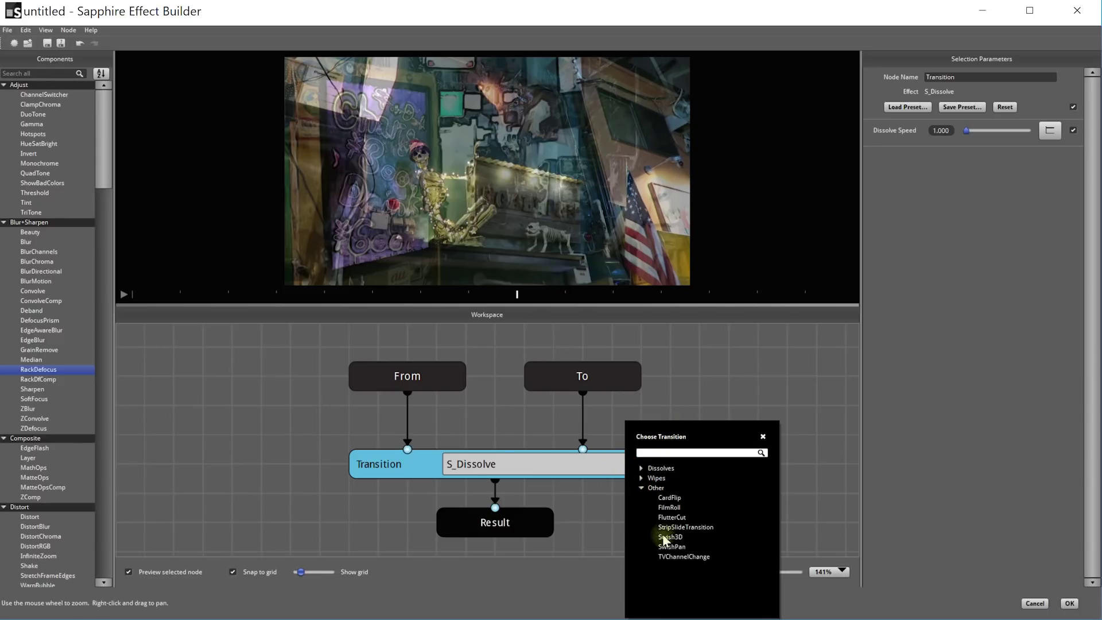
left_click(641, 468)
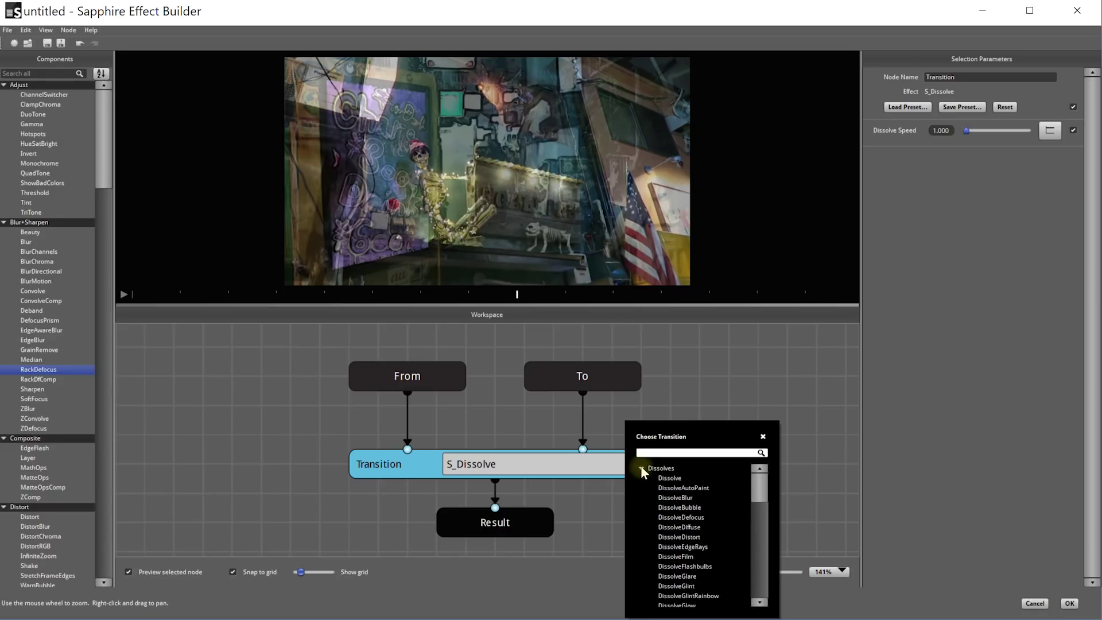
scroll(722, 498, "down", 3)
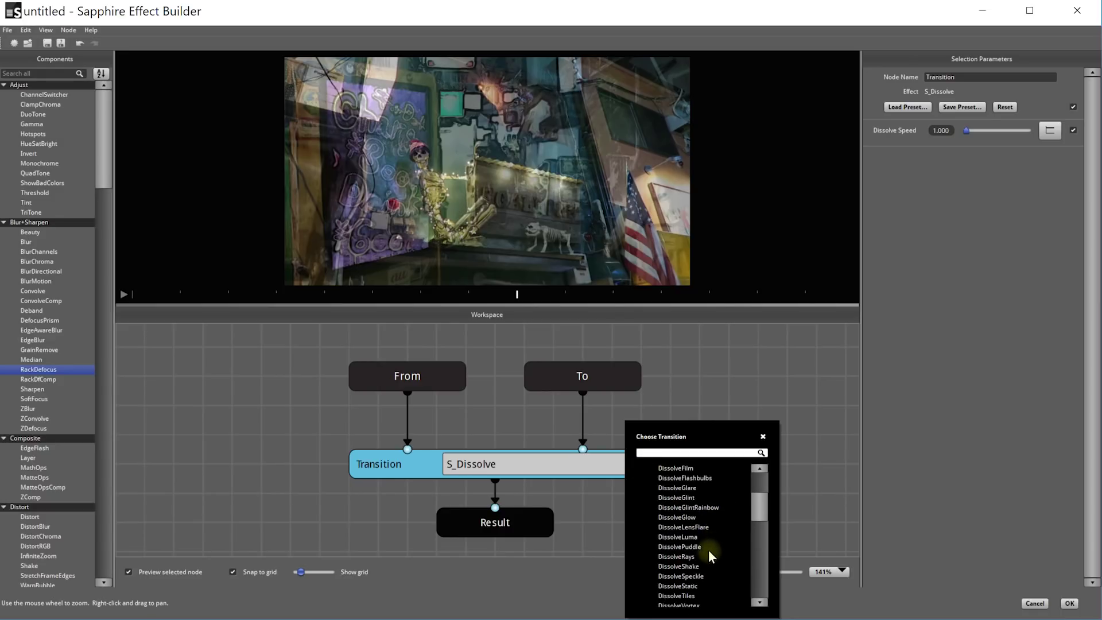
left_click(665, 537)
- Scrub through the timeline to preview how the DissolveLuma transition blends the two clips
left_click_drag(512, 302, 154, 295)
left_click_drag(295, 293, 469, 294)
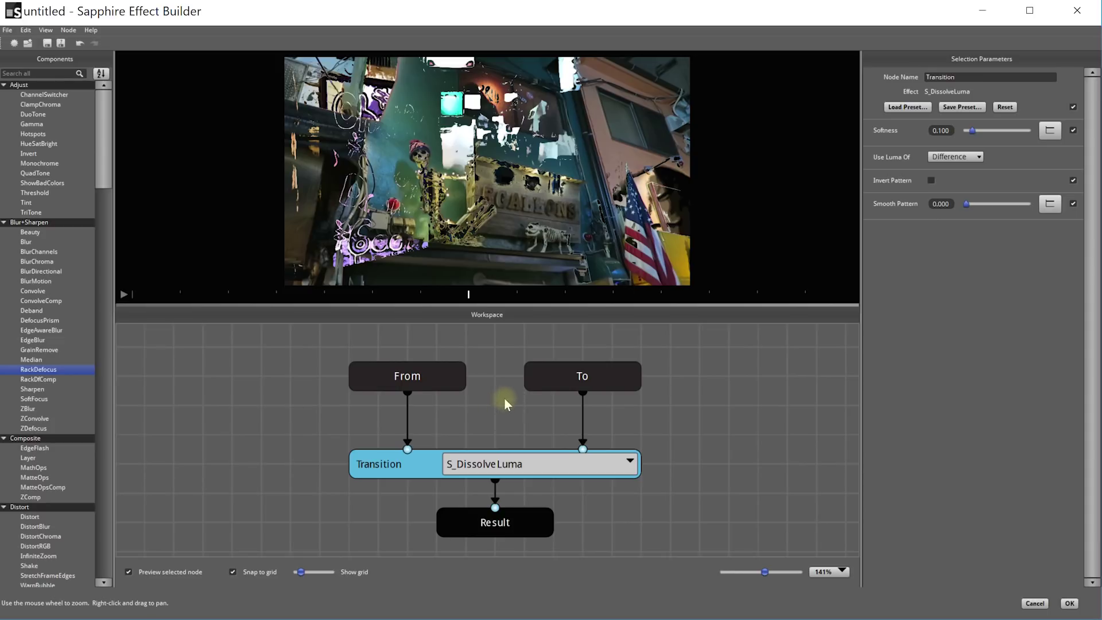
left_click_drag(465, 295, 139, 300)
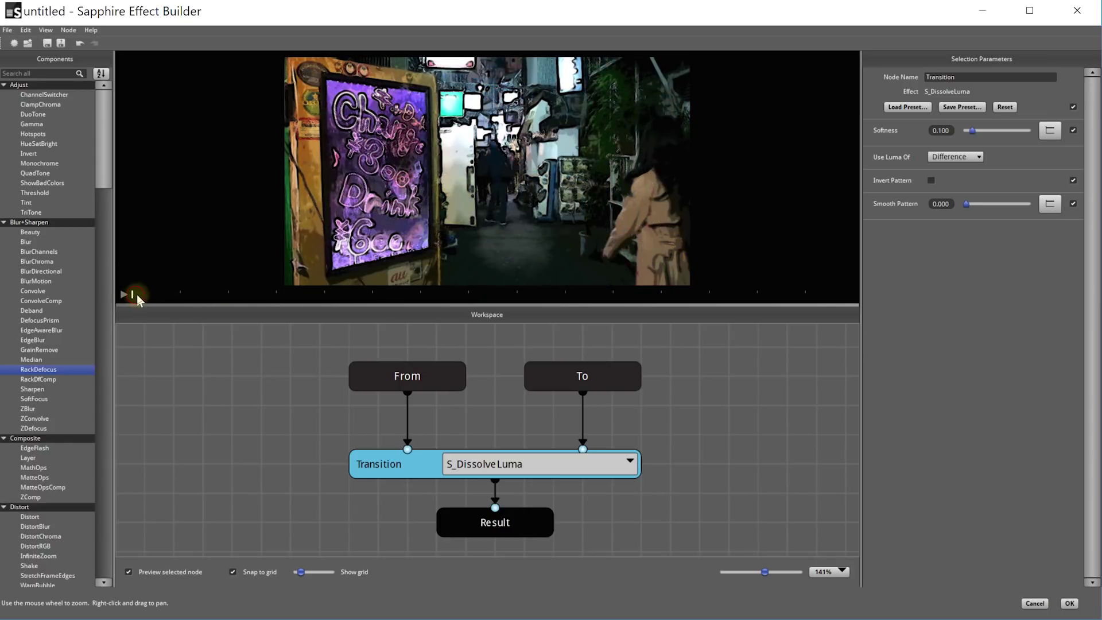
left_click_drag(283, 295, 181, 294)
left_click_drag(197, 298, 342, 295)
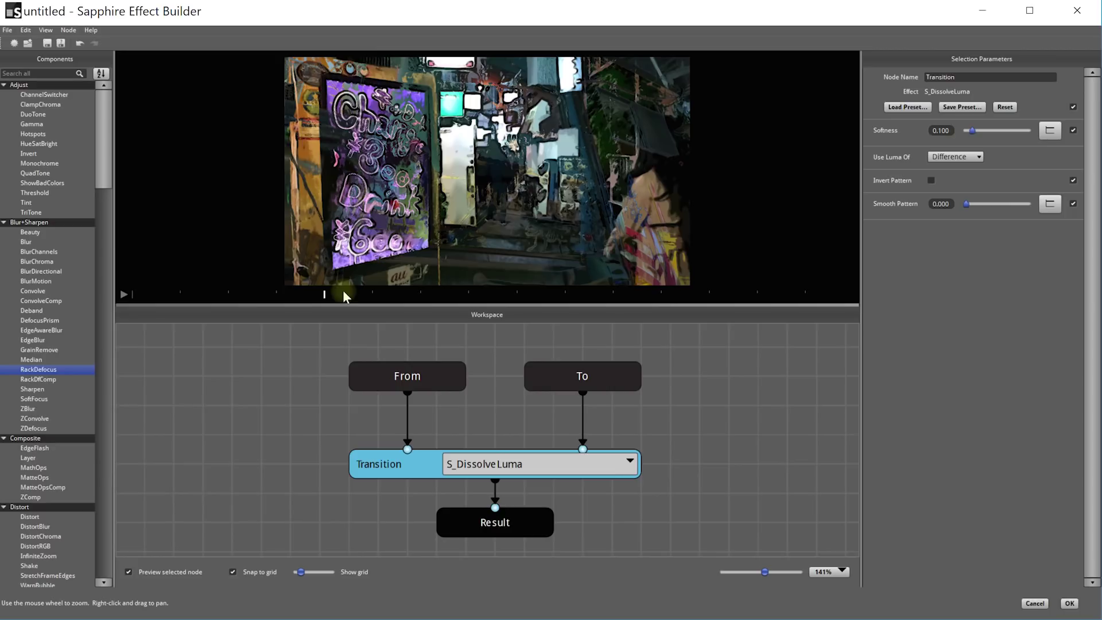
- Make room in the node graph by moving the From node up and to the left by one grid cell
left_click_drag(108, 158, 70, 67)
left_click_drag(94, 102, 95, 157)
left_click_drag(407, 377, 403, 350)
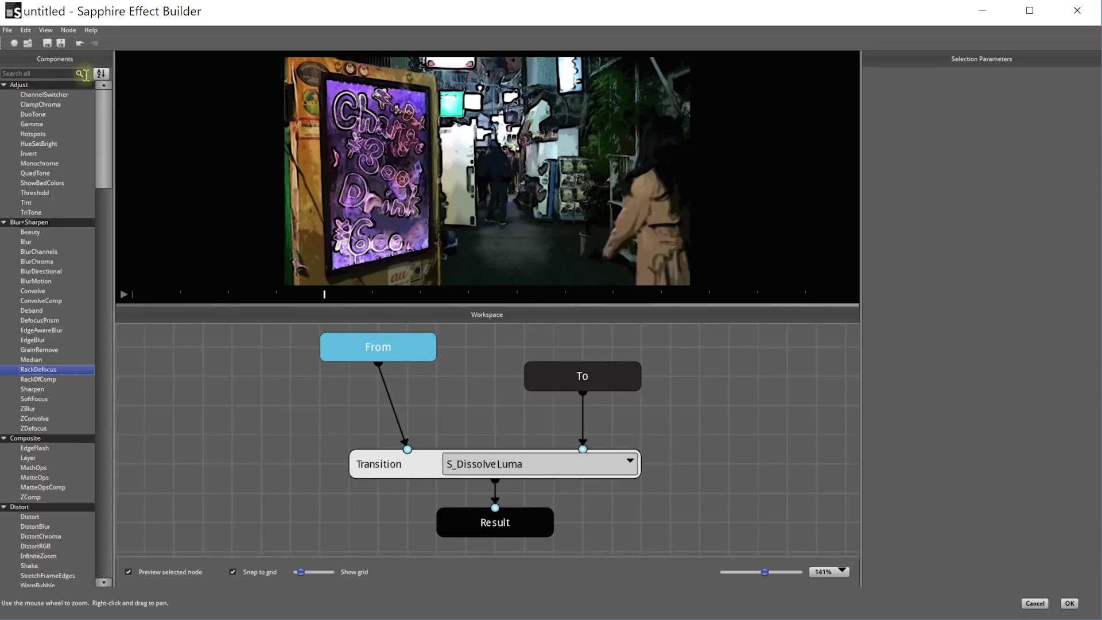
- Add a DigitalDamage node from the Stylize components and place it beside the From–Transition connection
left_click_drag(103, 98, 95, 315)
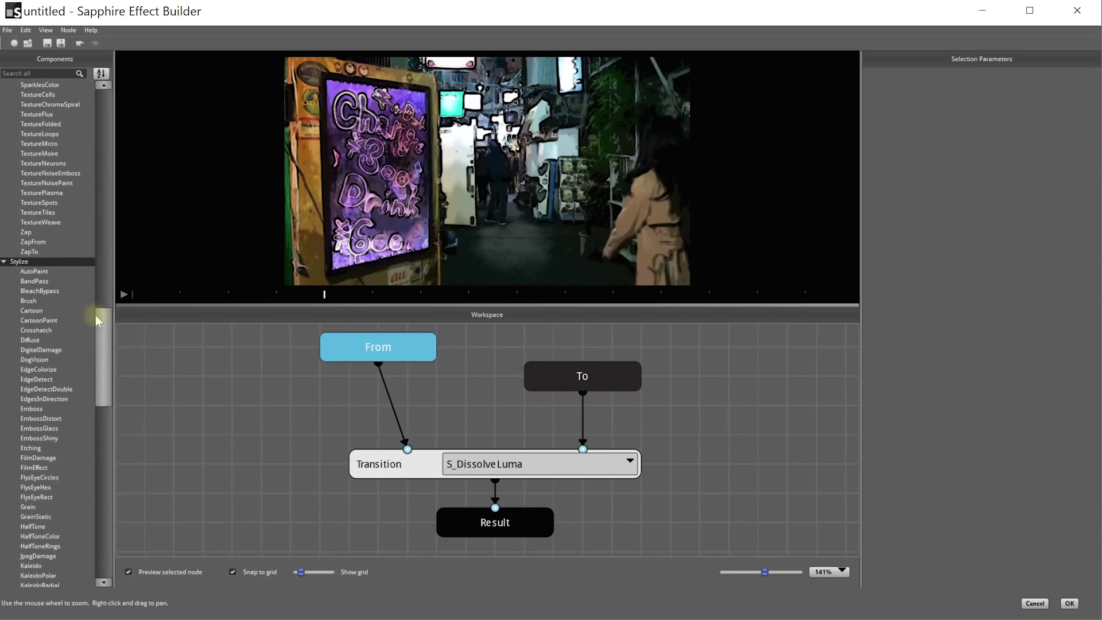
left_click(29, 350)
left_click_drag(29, 352, 240, 436)
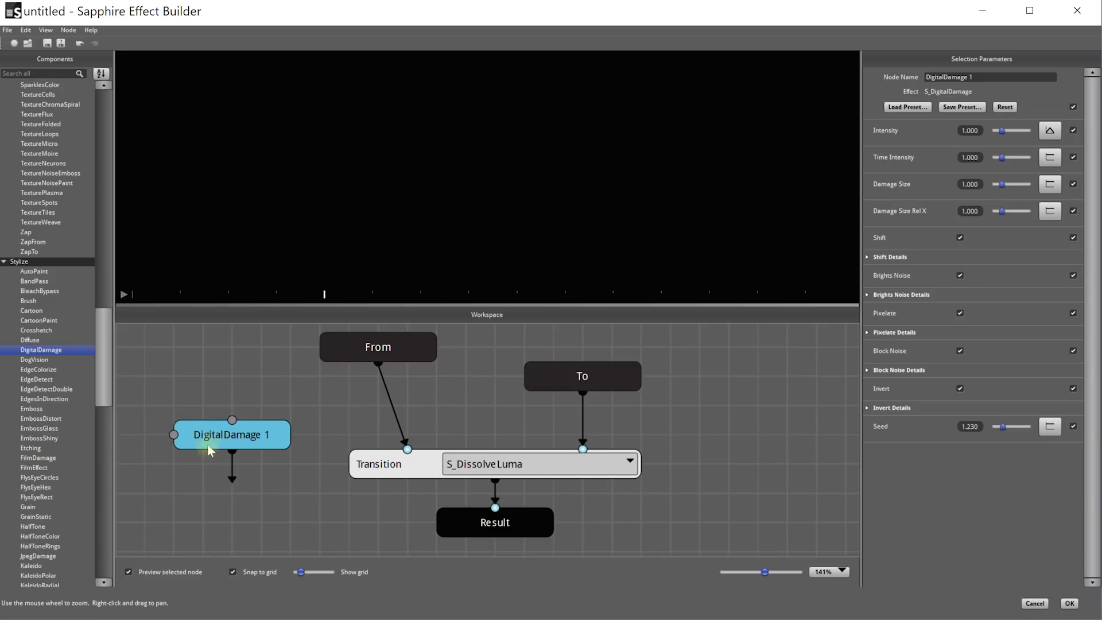
left_click_drag(255, 436, 285, 407)
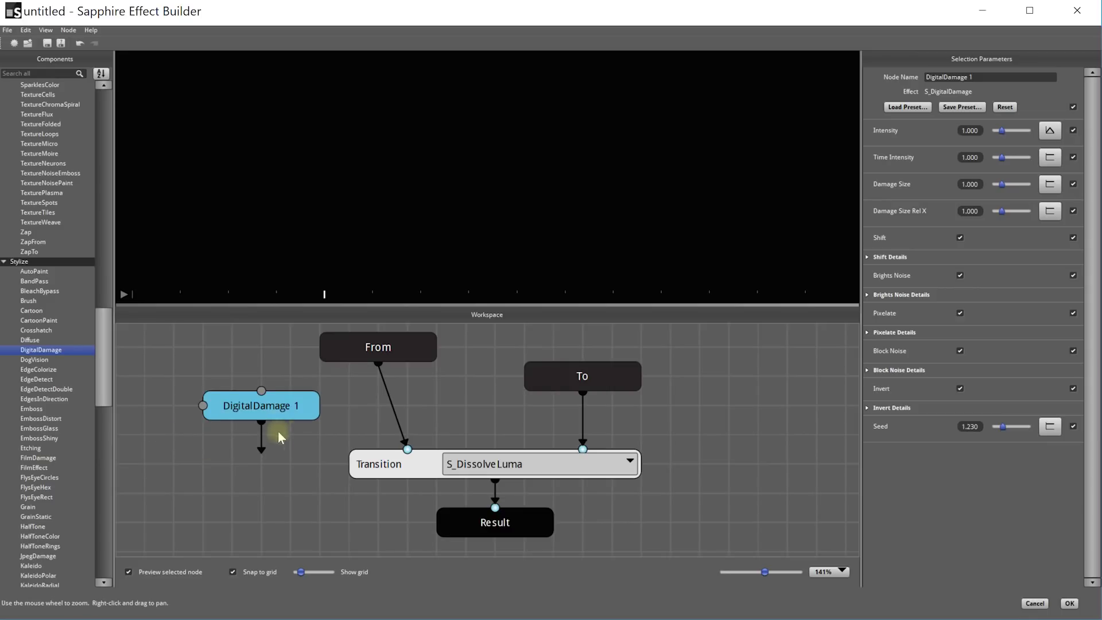
- Route From through DigitalDamage's source input into the Transition's first input, and place DigitalDamage directly above that input
left_click(370, 353)
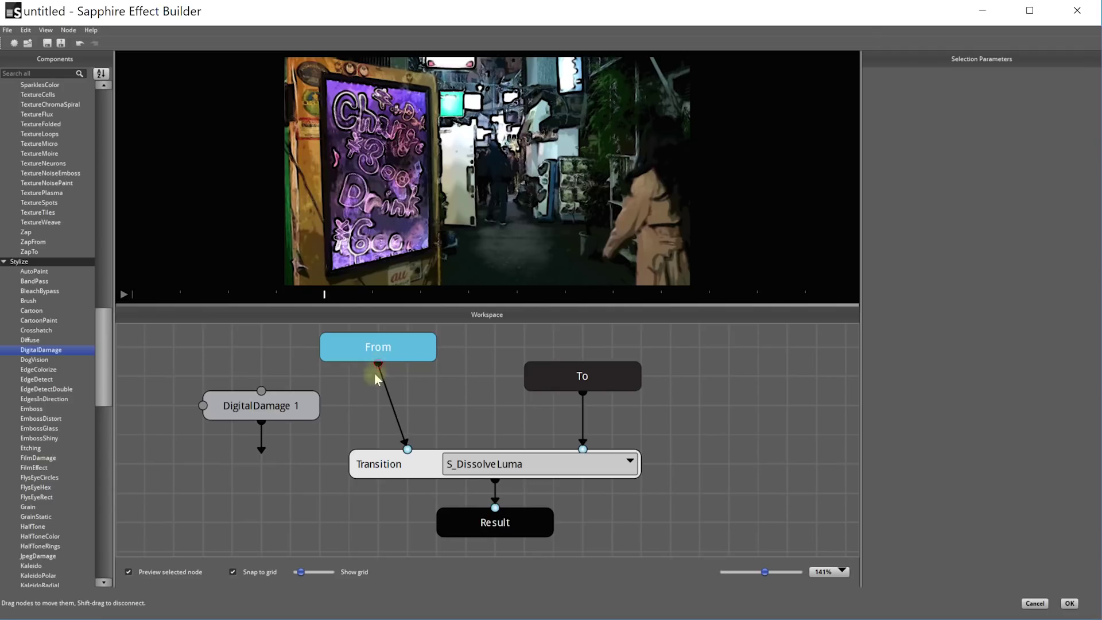
left_click_drag(275, 321, 259, 391)
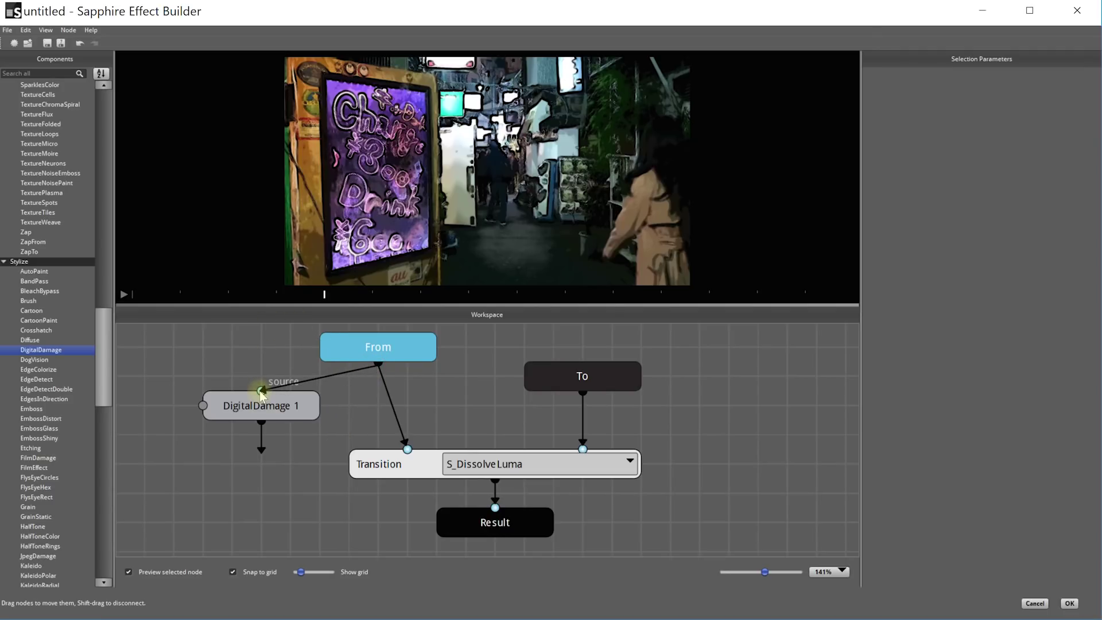
left_click_drag(258, 446, 407, 450)
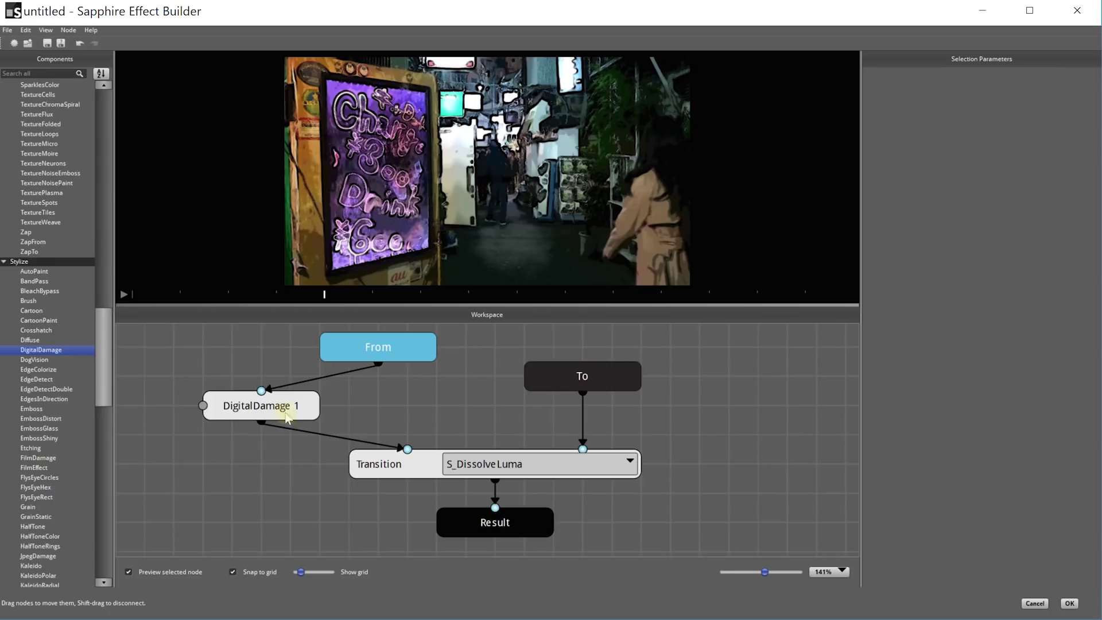
left_click_drag(279, 410, 413, 414)
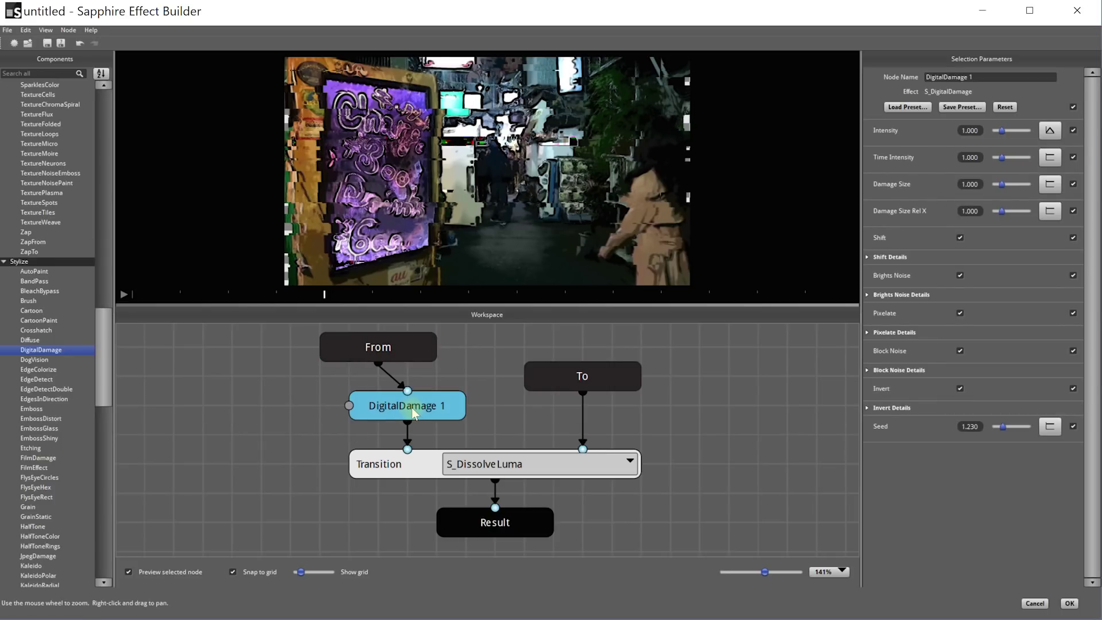
- Play the DigitalDamage preview from near the start, and scrub through the Transition node's output
left_click(133, 294)
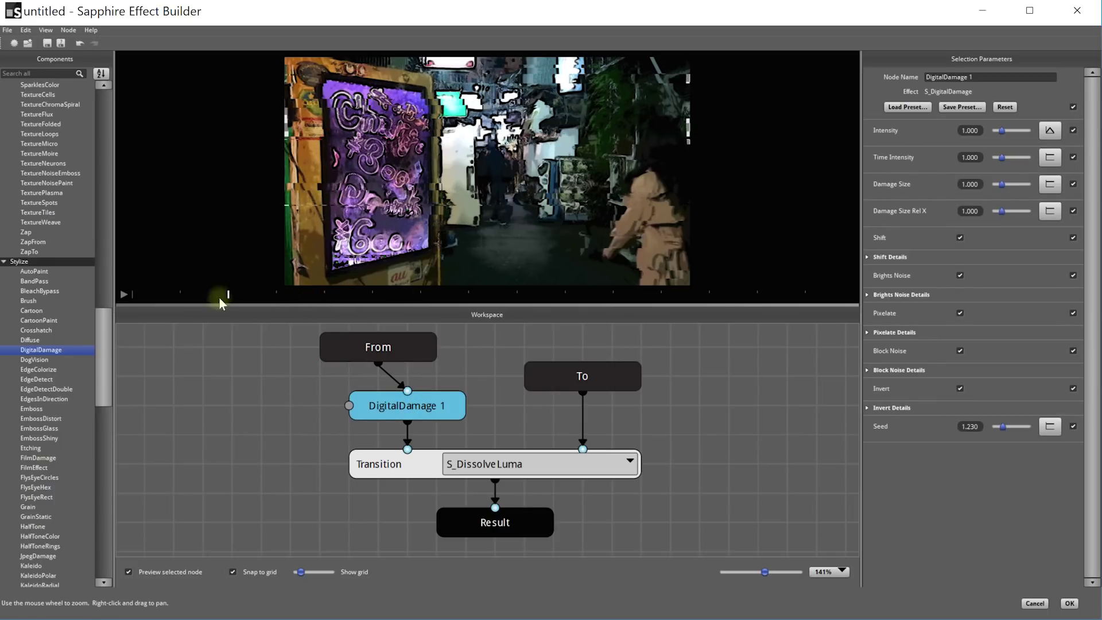
left_click_drag(158, 305, 229, 301)
key("space")
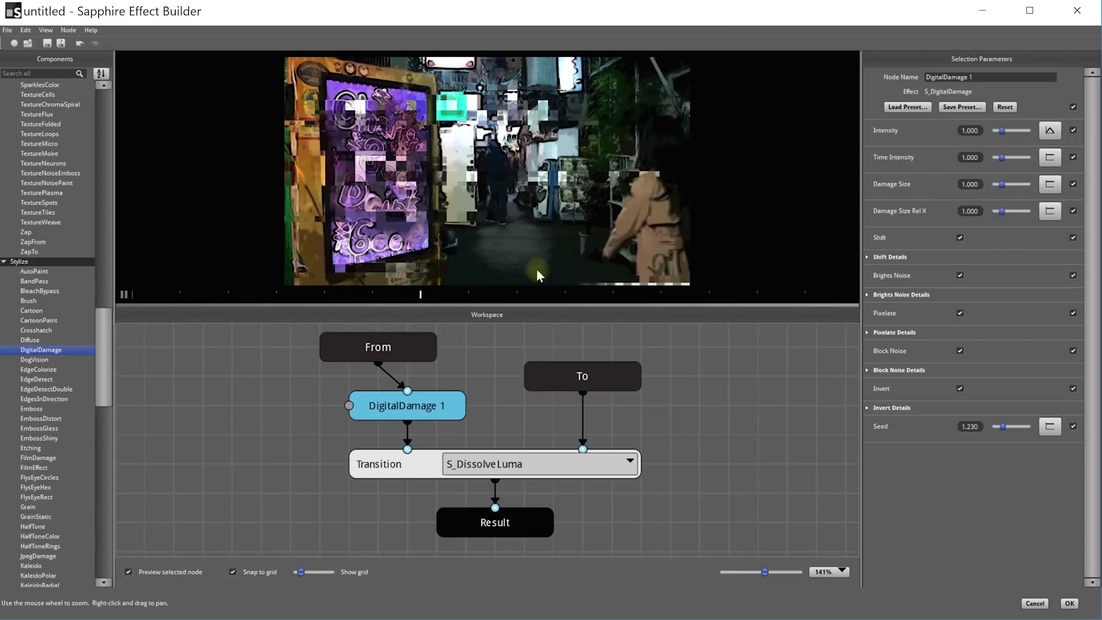
left_click(413, 466)
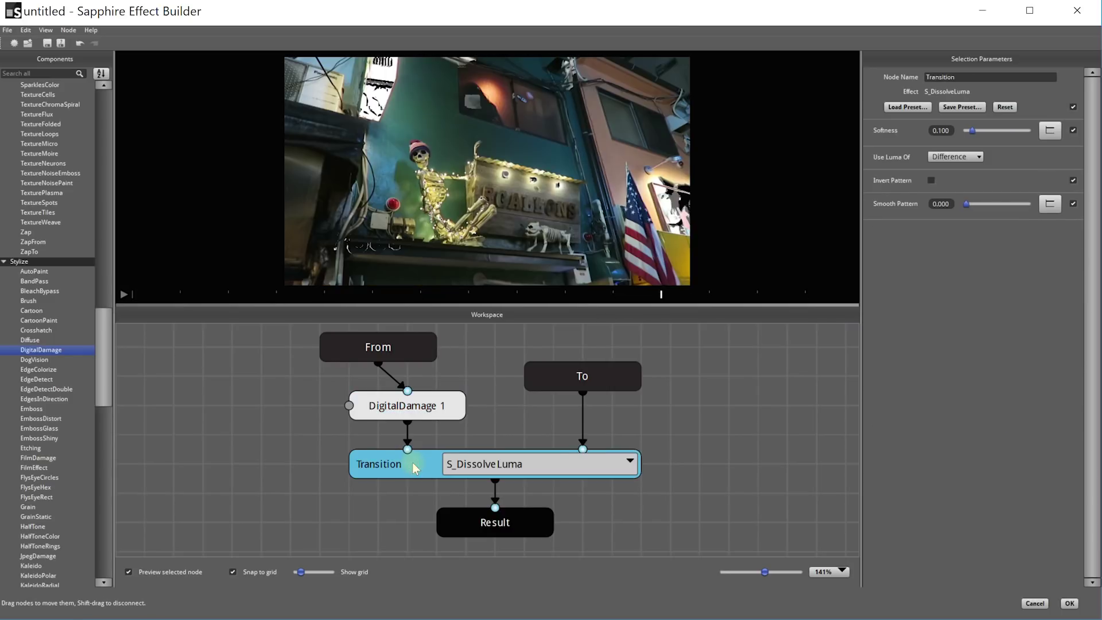
left_click_drag(651, 297, 84, 300)
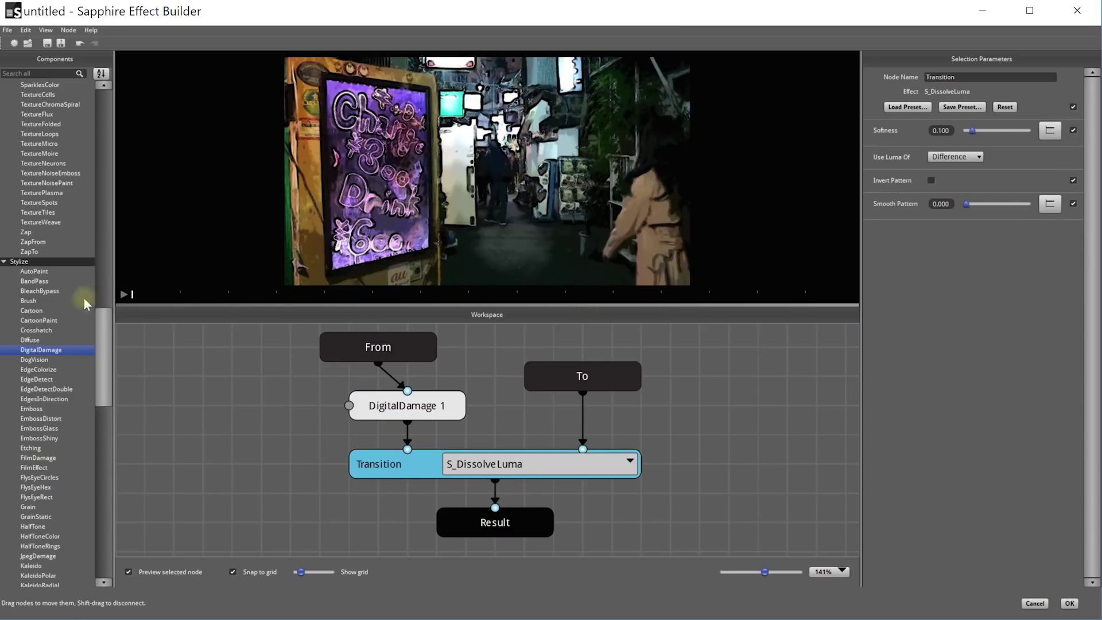
left_click_drag(193, 307, 457, 294)
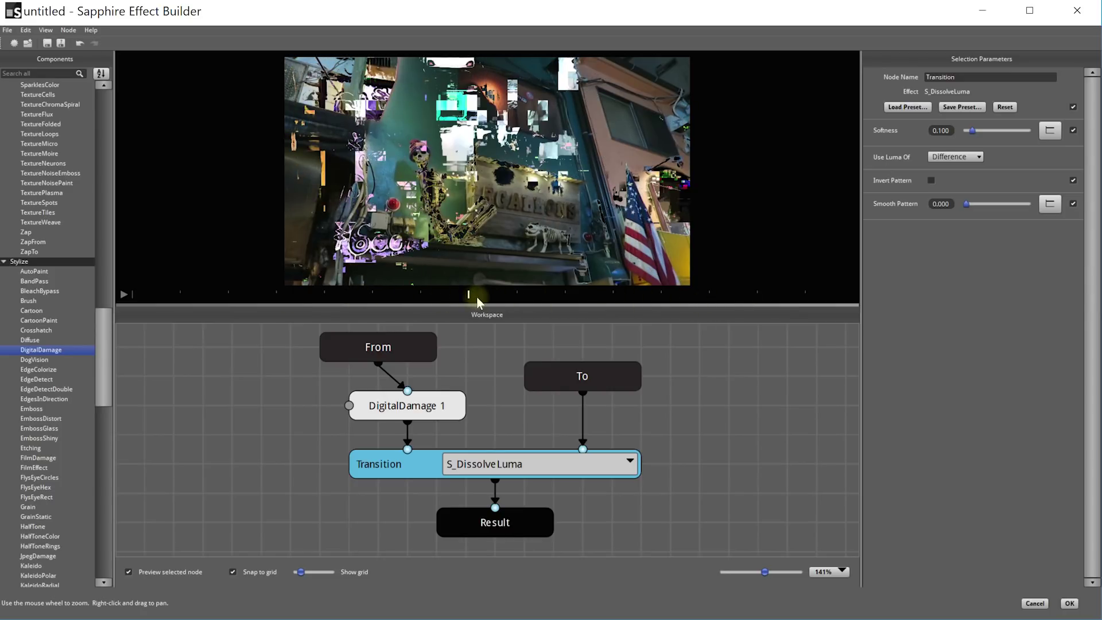
- Search the components for "edge" and insert an EdgeDetect node on the connection between Transition and Result
left_click_drag(102, 327, 109, 97)
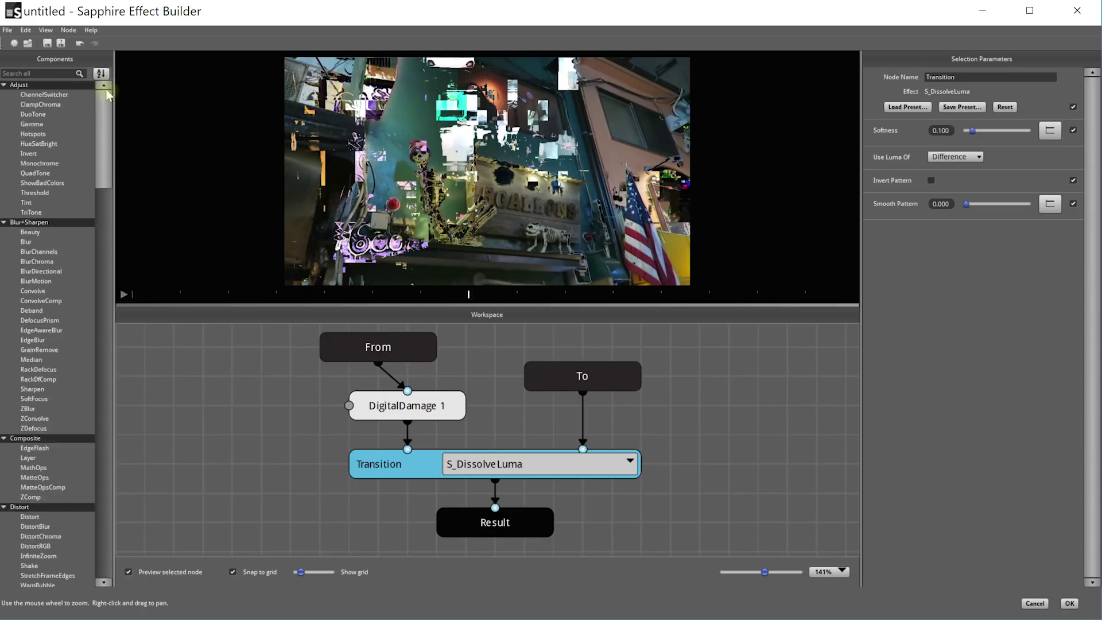
left_click(33, 73)
type("edge")
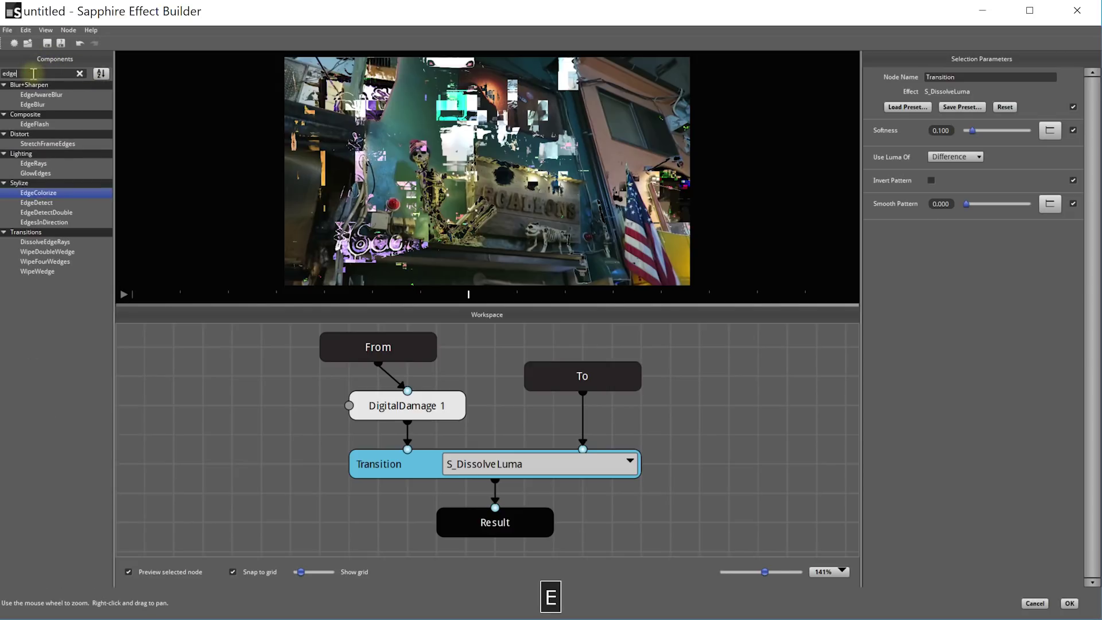
left_click(46, 203)
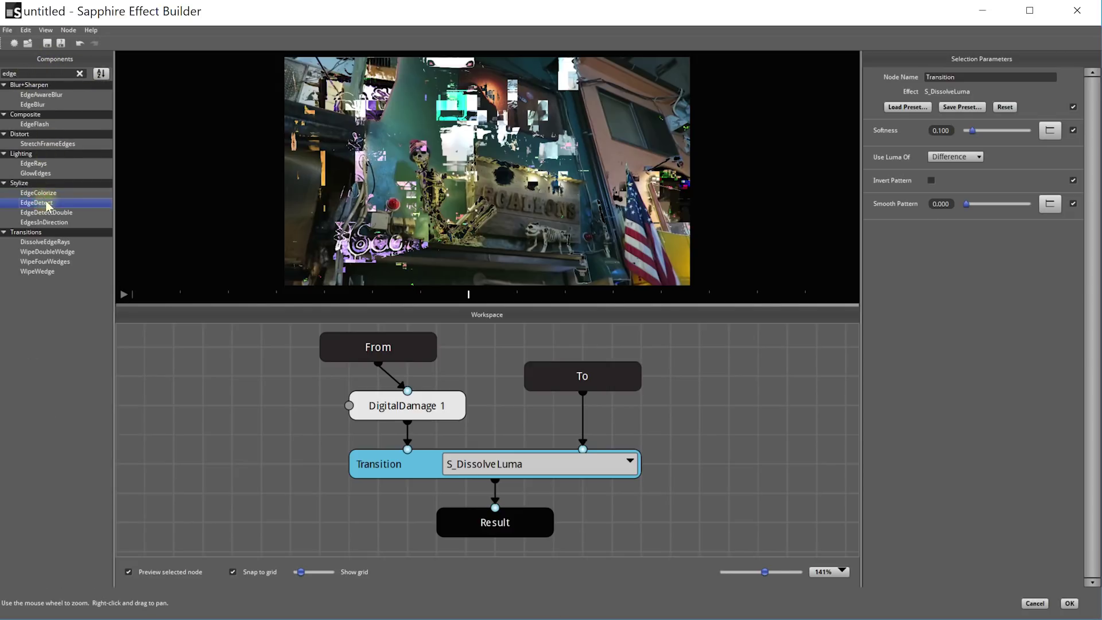
left_click_drag(33, 204, 499, 498)
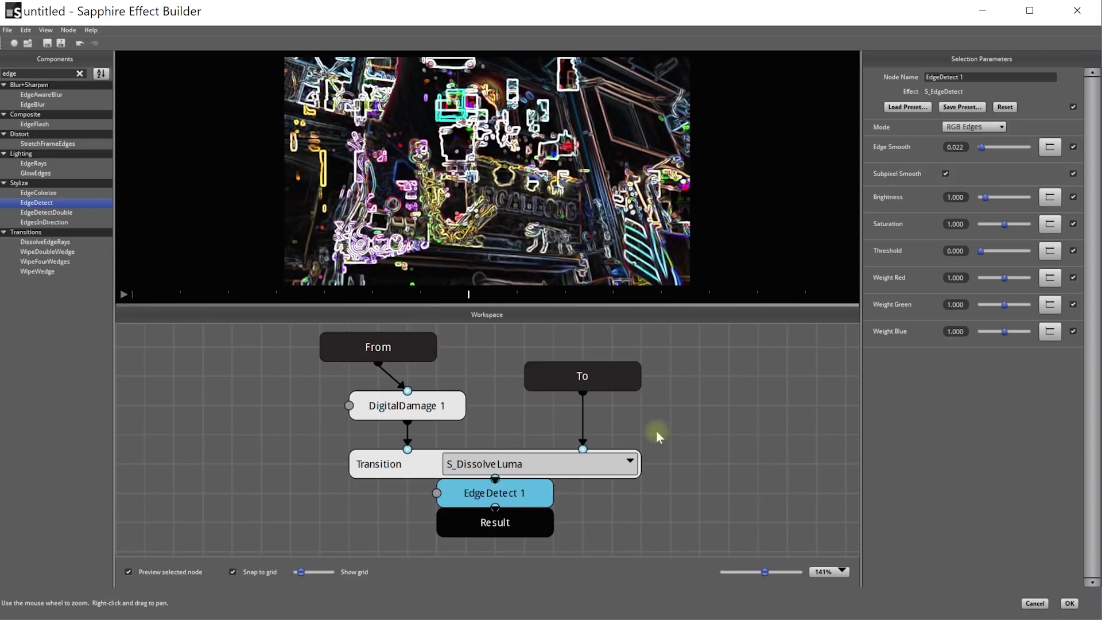
- Move the Result node lower and space EdgeDetect evenly between Transition and Result
scroll(614, 447, "down", 2)
left_click(550, 504)
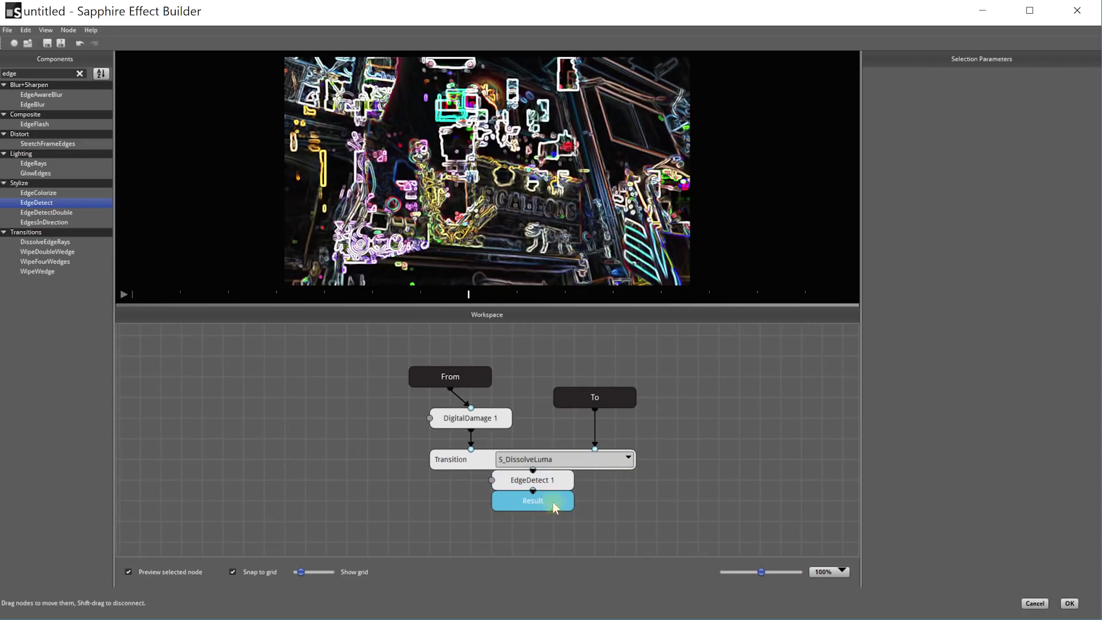
left_click(544, 482)
left_click(673, 476)
left_click_drag(673, 475, 661, 450)
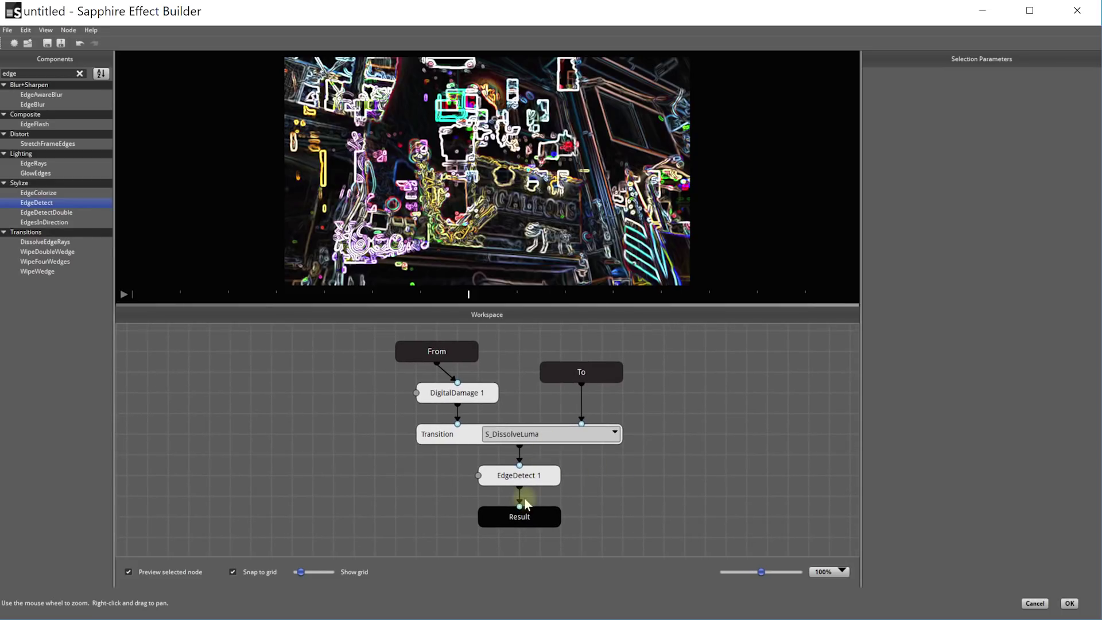
- Select the EdgeDetect node and preview its output at several points along the timeline
left_click(520, 475)
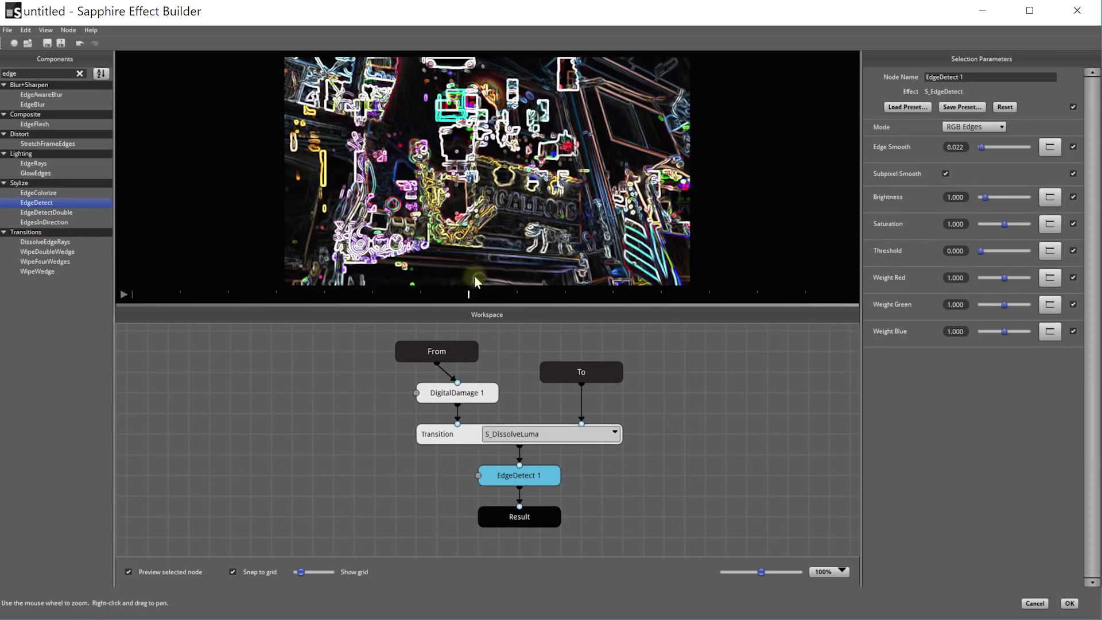
left_click_drag(435, 294, 147, 308)
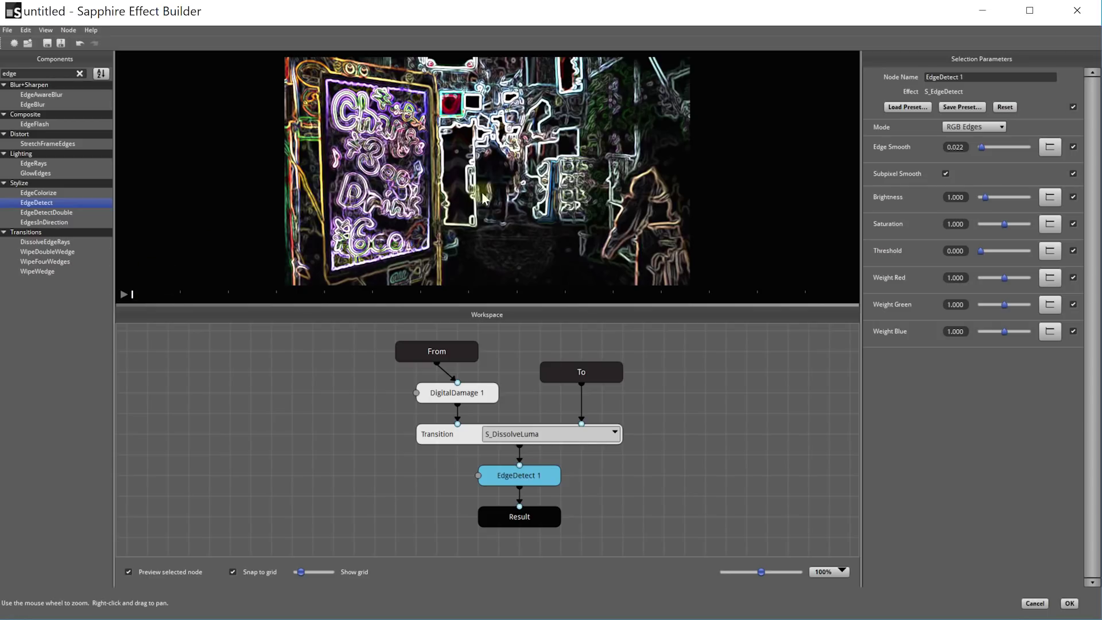
left_click(420, 294)
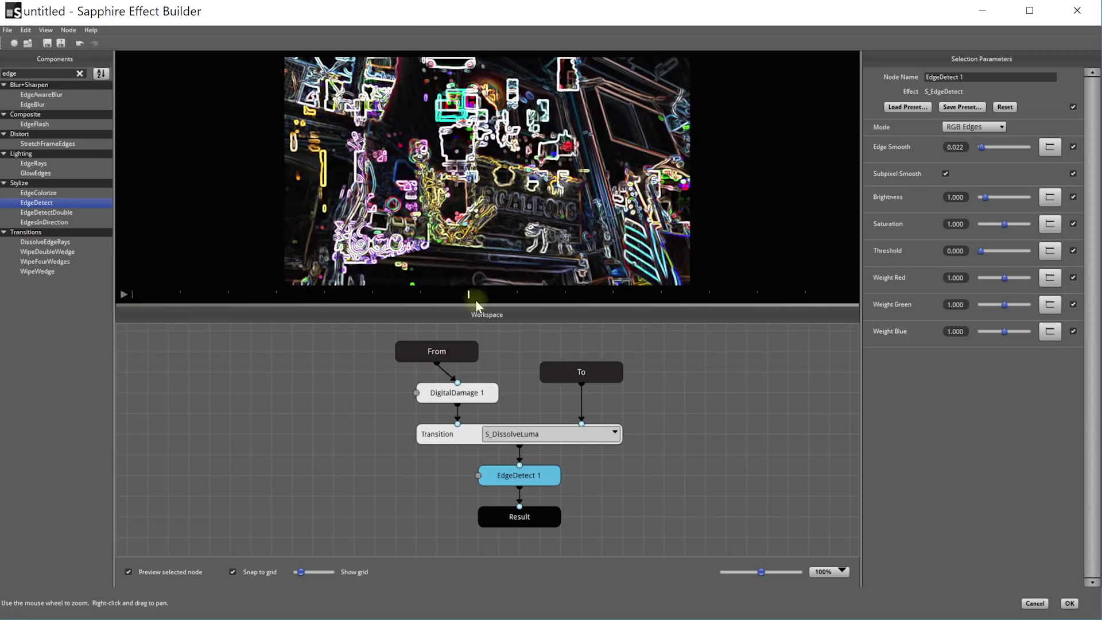
left_click_drag(464, 294, 373, 302)
- Move the EdgeDetect node aside, then search the components for "layer" and add an unconnected Layer node beside the Transition node
left_click(523, 488)
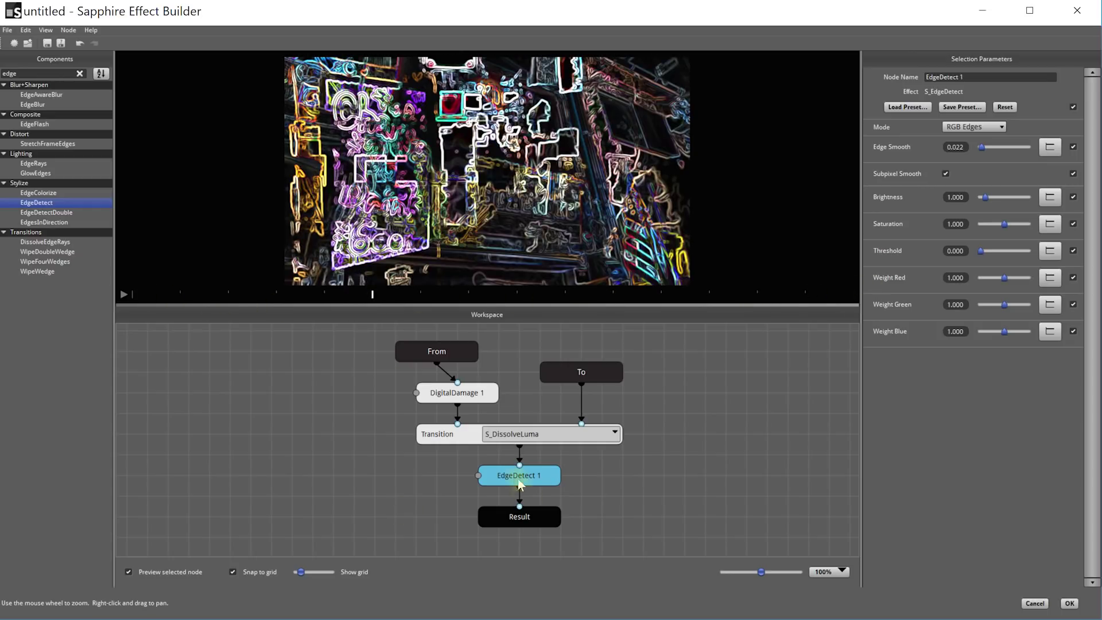
left_click_drag(510, 475, 617, 478)
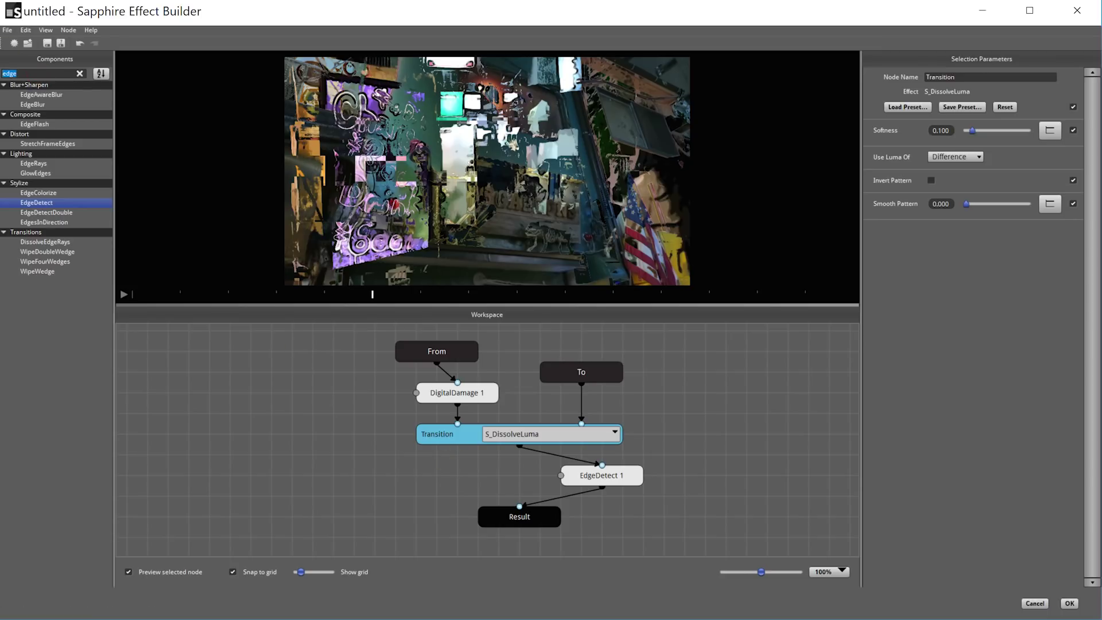
type("layer")
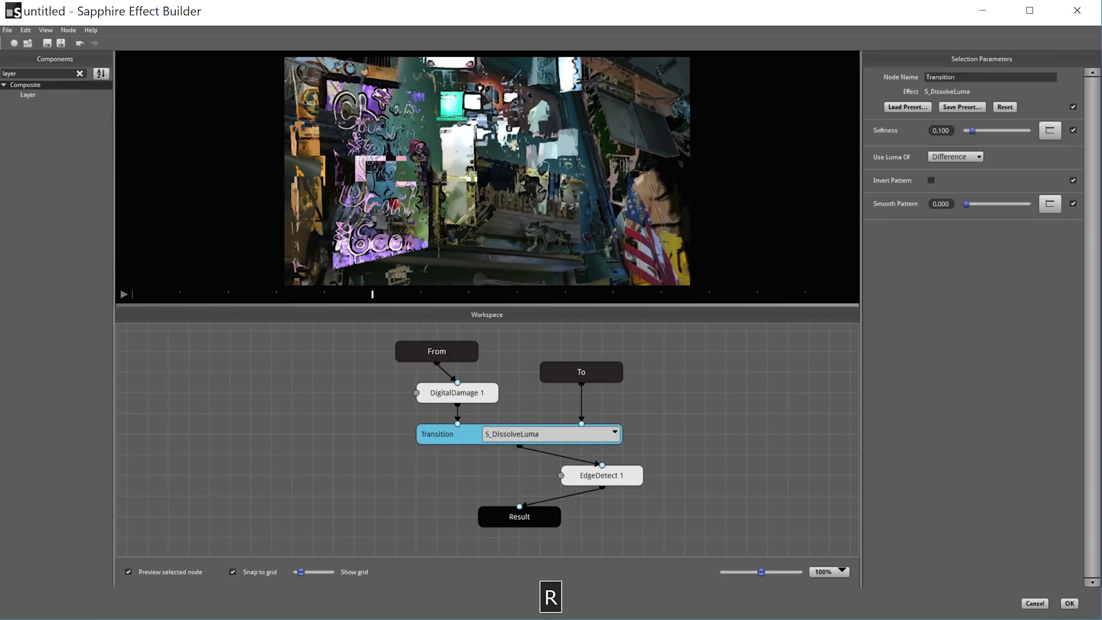
left_click(29, 96)
left_click_drag(32, 101, 738, 435)
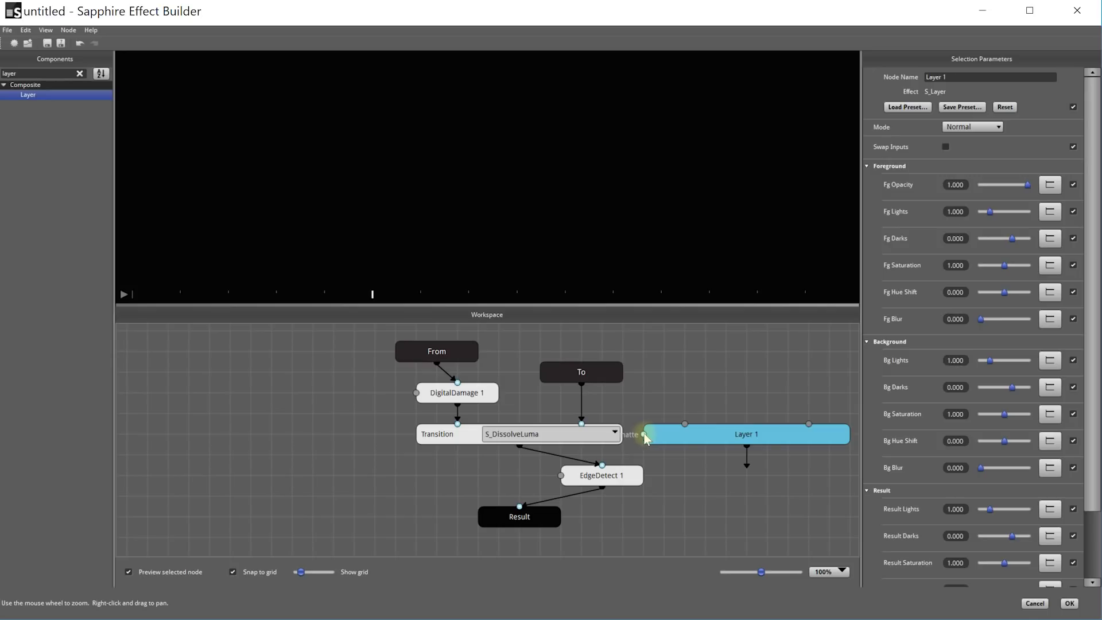
- Place the EdgeDetect and Layer nodes side by side in the row between Transition and Result
left_click_drag(619, 482, 395, 485)
left_click_drag(703, 446, 579, 499)
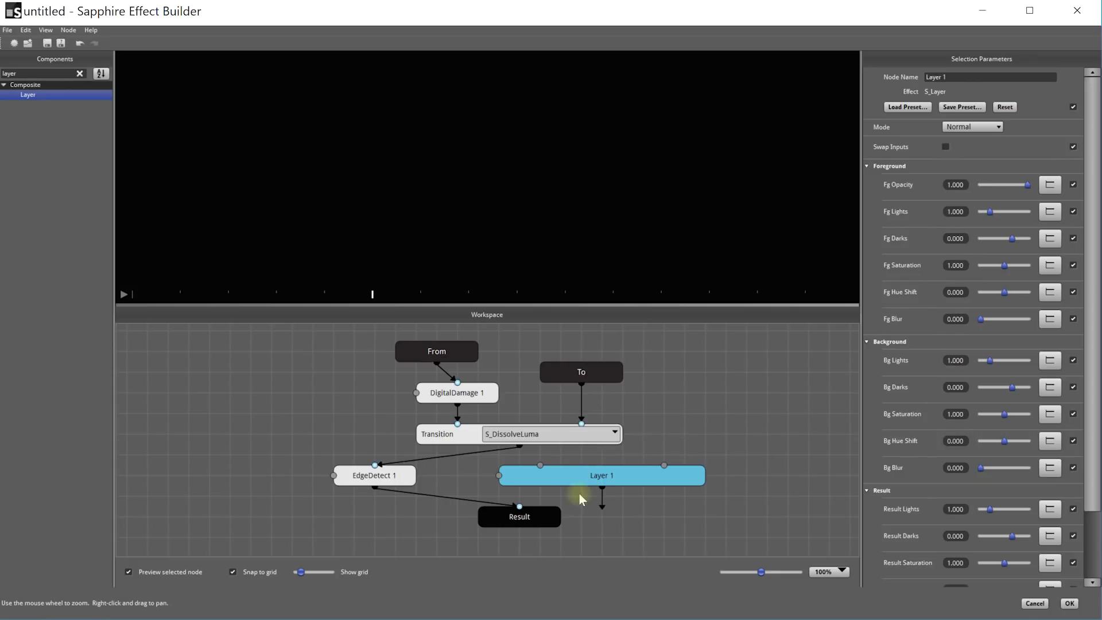
left_click_drag(374, 483, 354, 484)
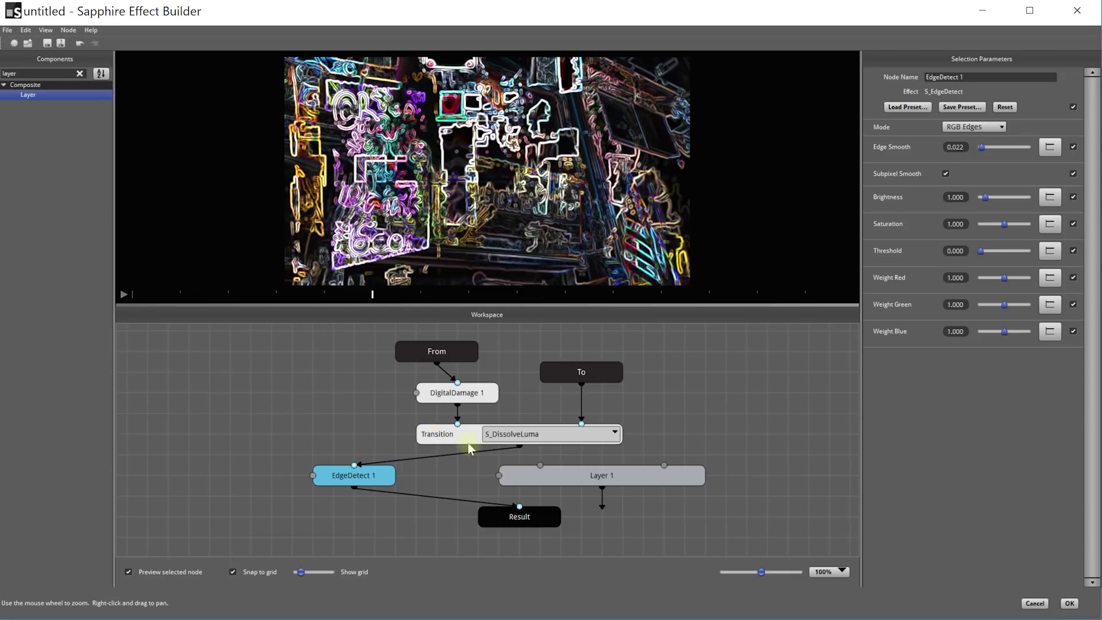
- Connect Transition to the Layer node's background, EdgeDetect to its foreground, and the Layer output to Result
left_click(435, 438)
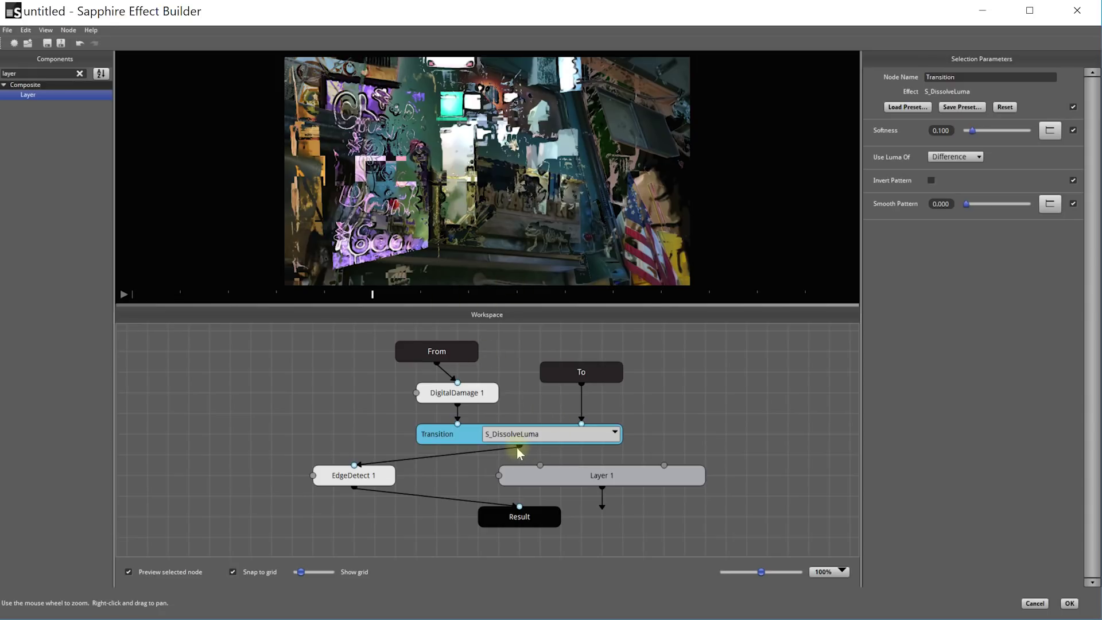
left_click_drag(520, 446, 663, 465)
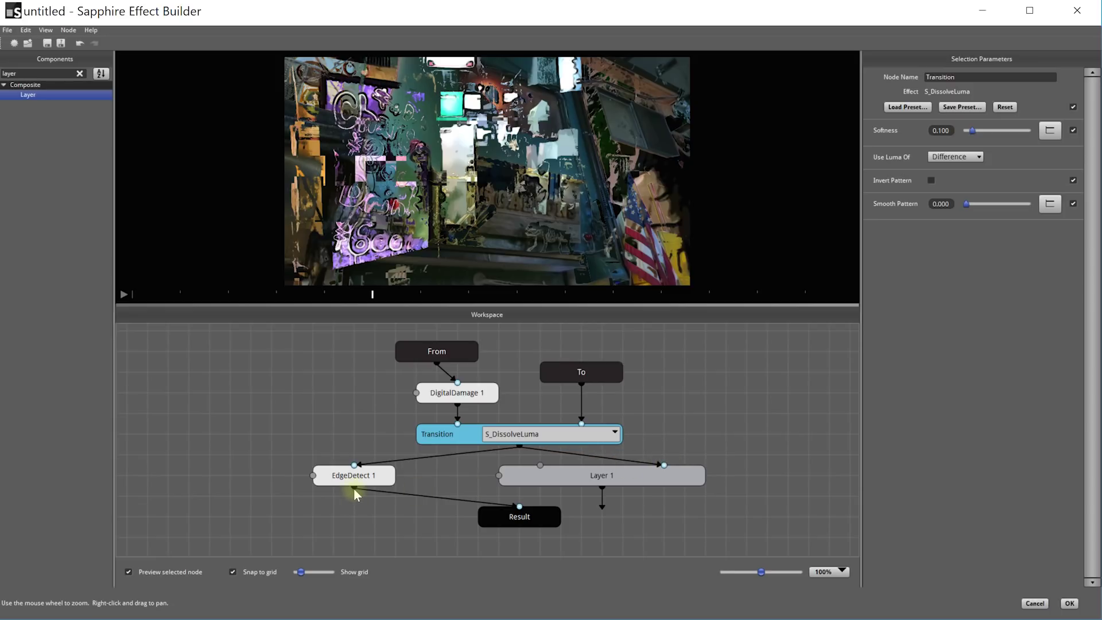
left_click_drag(353, 487, 541, 468)
left_click_drag(601, 508, 521, 507)
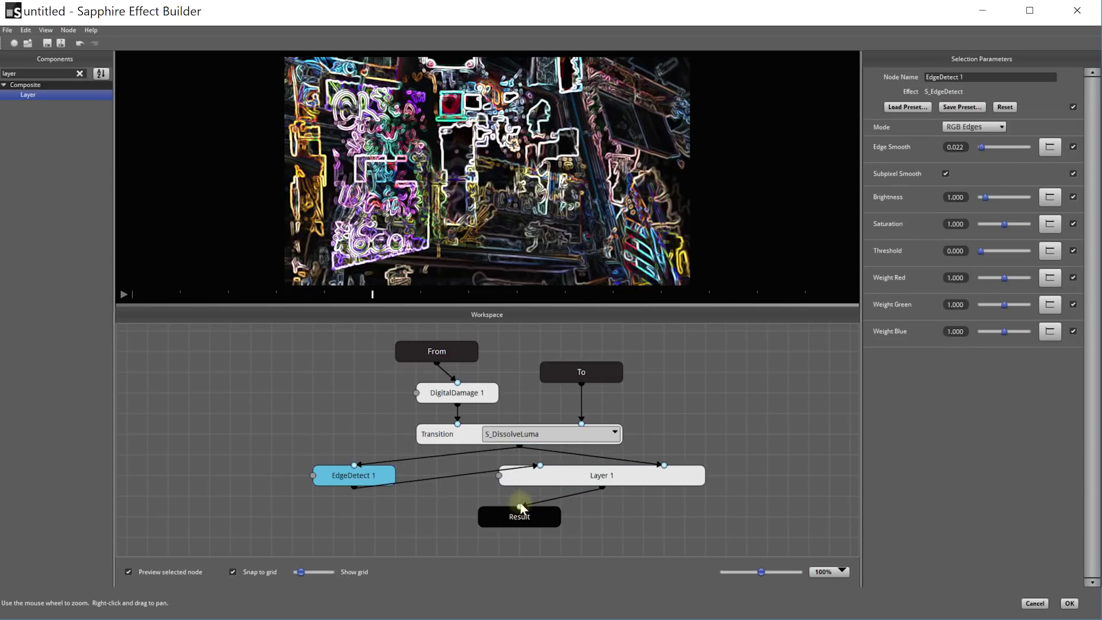
- Tidy the node tree with Layer below EdgeDetect, Result centred under Layer, and From aligned above DigitalDamage
left_click(465, 438)
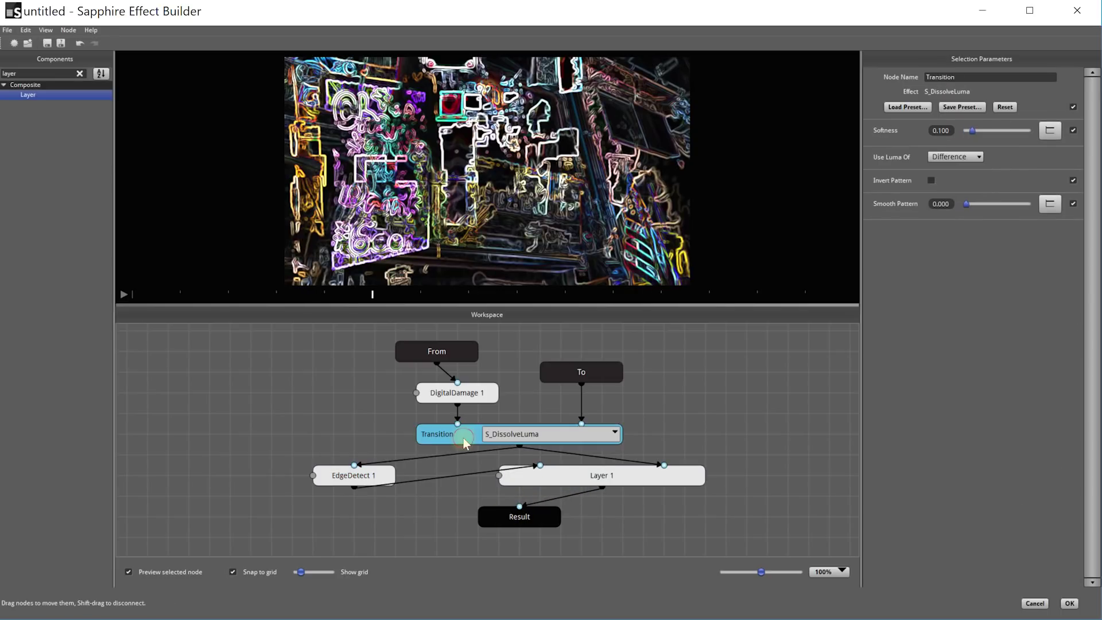
left_click(363, 481)
left_click(523, 514)
left_click_drag(520, 516, 480, 552)
left_click_drag(566, 482, 477, 517)
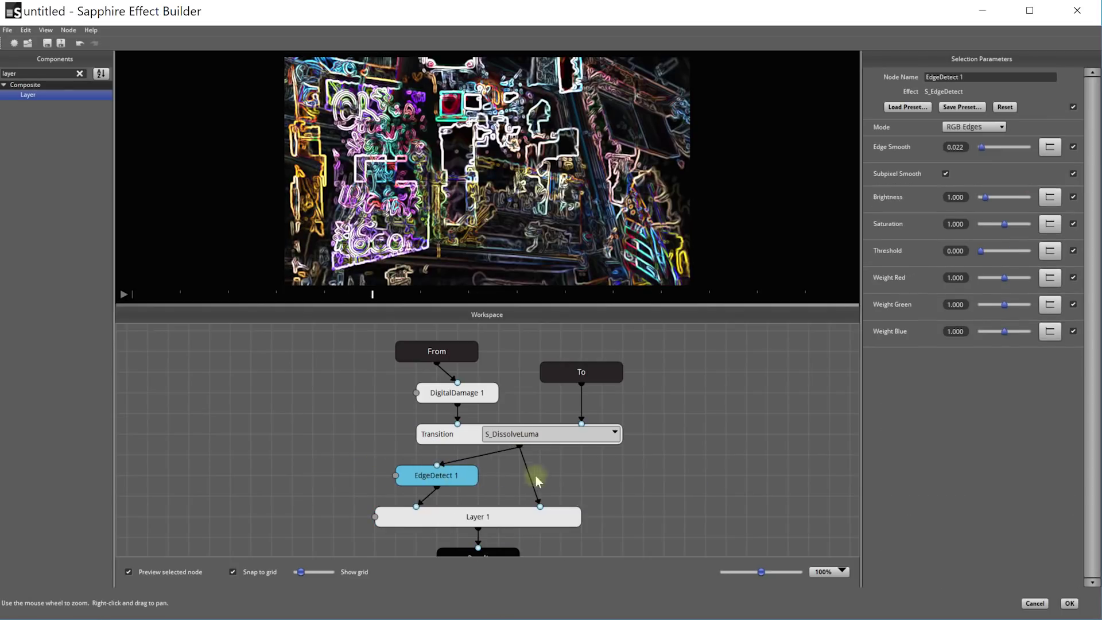
left_click(584, 519)
scroll(632, 453, "down", 2)
left_click_drag(595, 541, 492, 538)
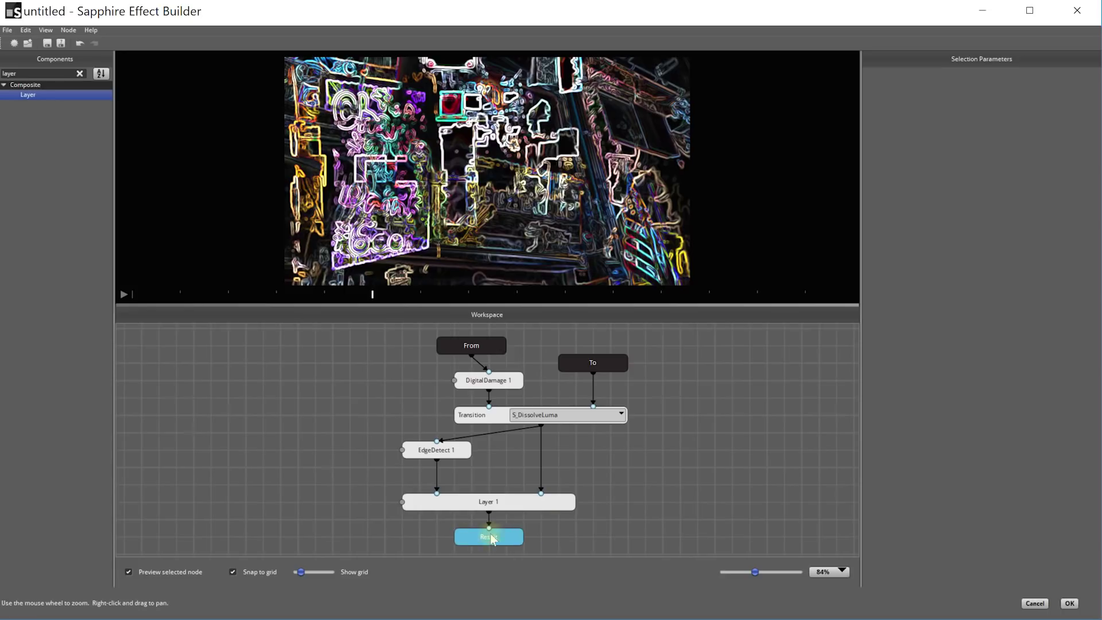
left_click_drag(491, 340, 508, 341)
- Select the EdgeDetect, Layer and Transition nodes in turn, and scrub the Layer preview along the timeline
left_click(441, 451)
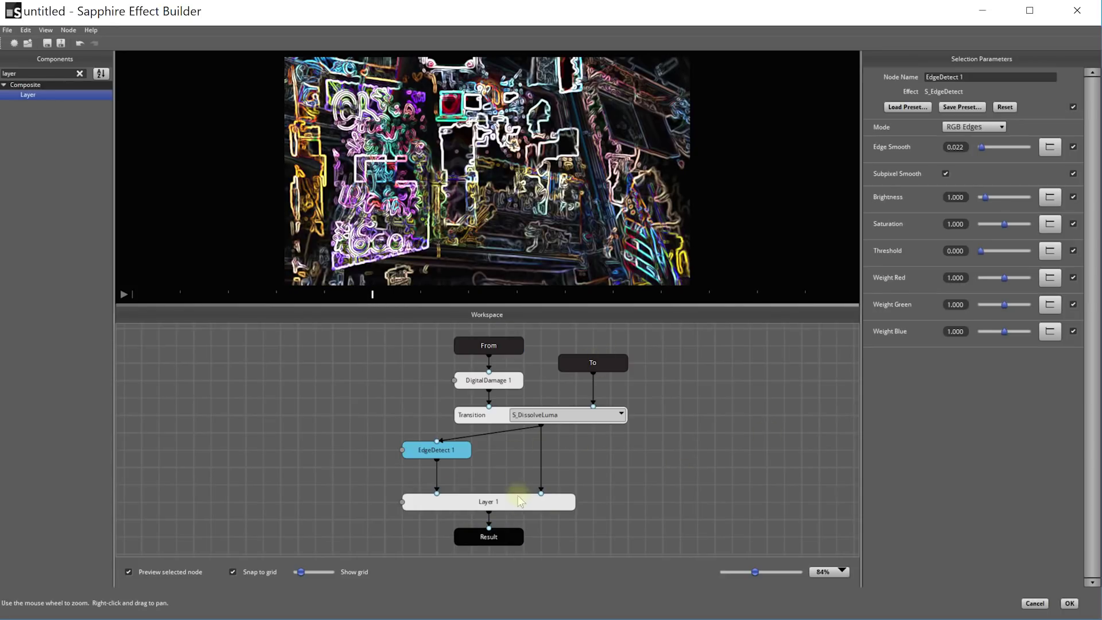
left_click(499, 503)
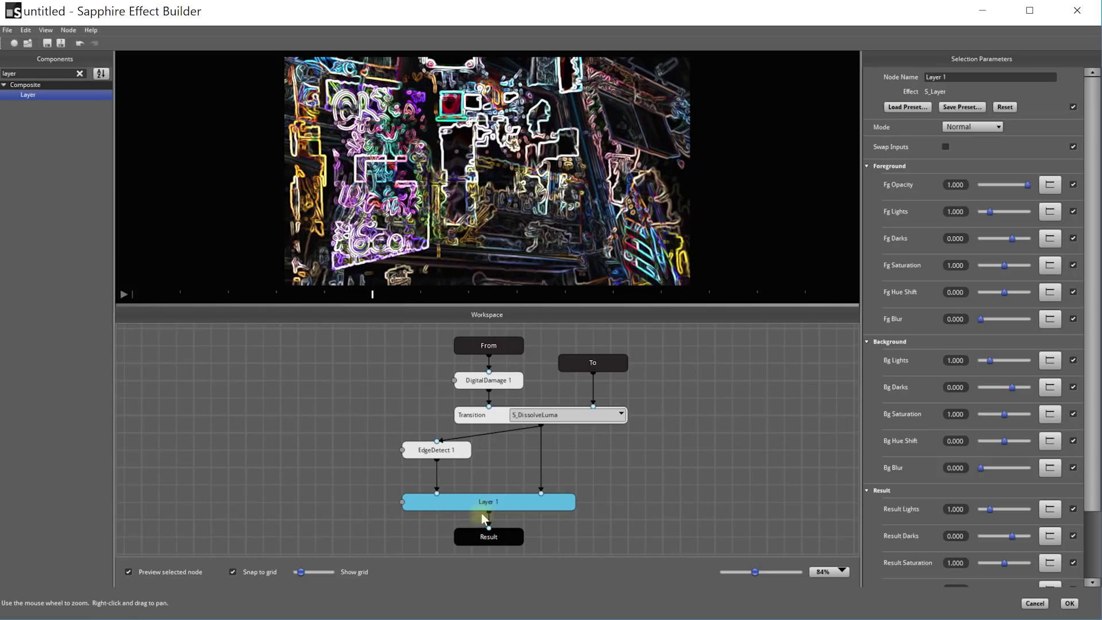
left_click(275, 297)
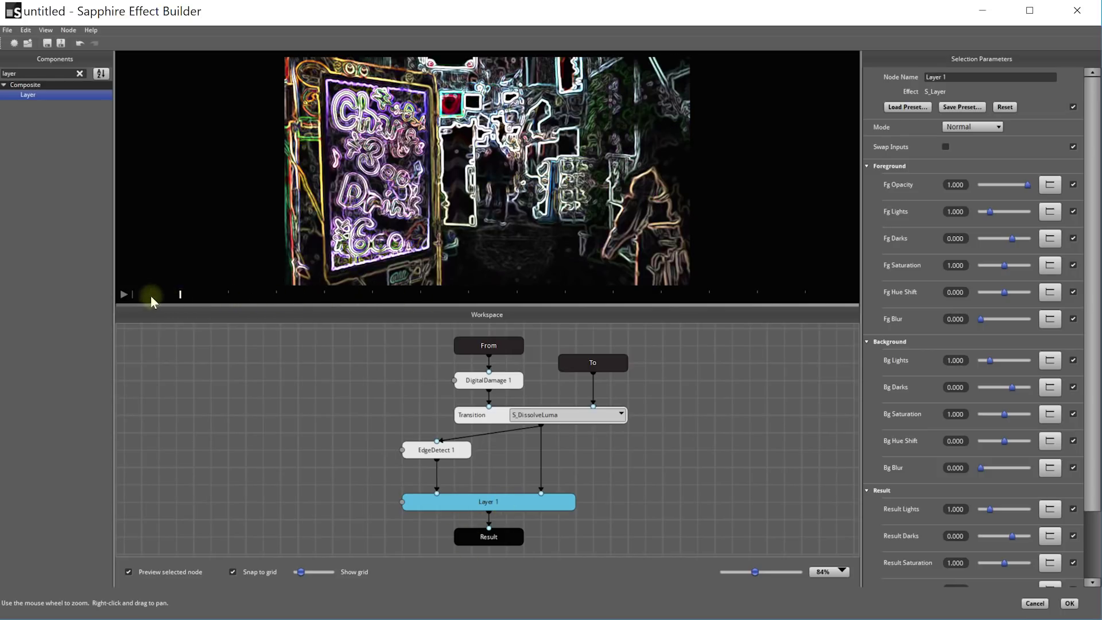
left_click_drag(319, 301, 513, 309)
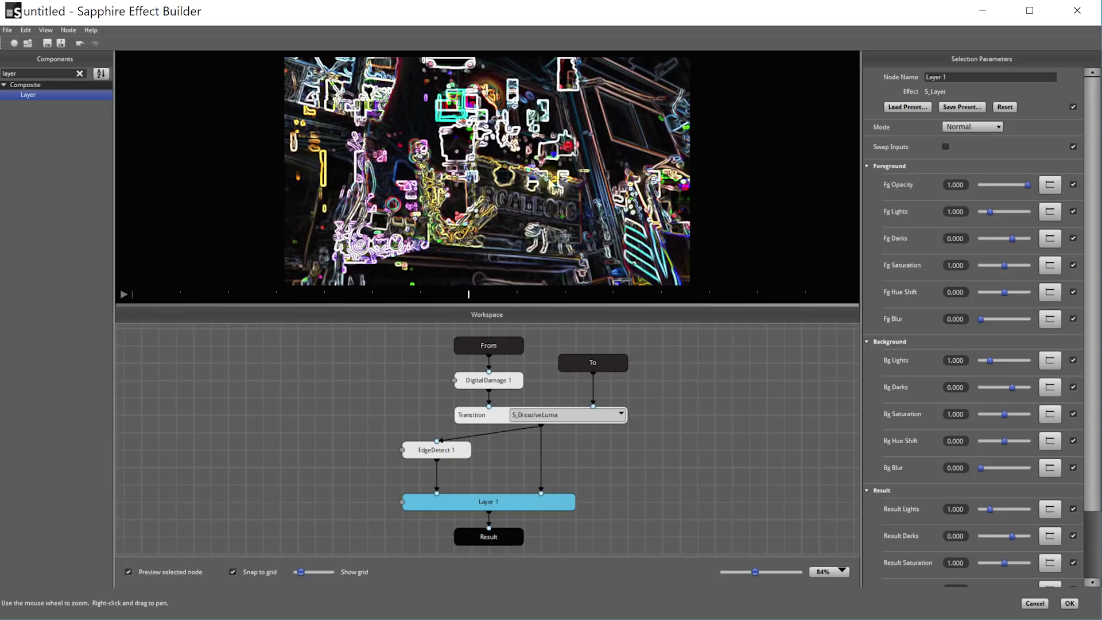
left_click(489, 416)
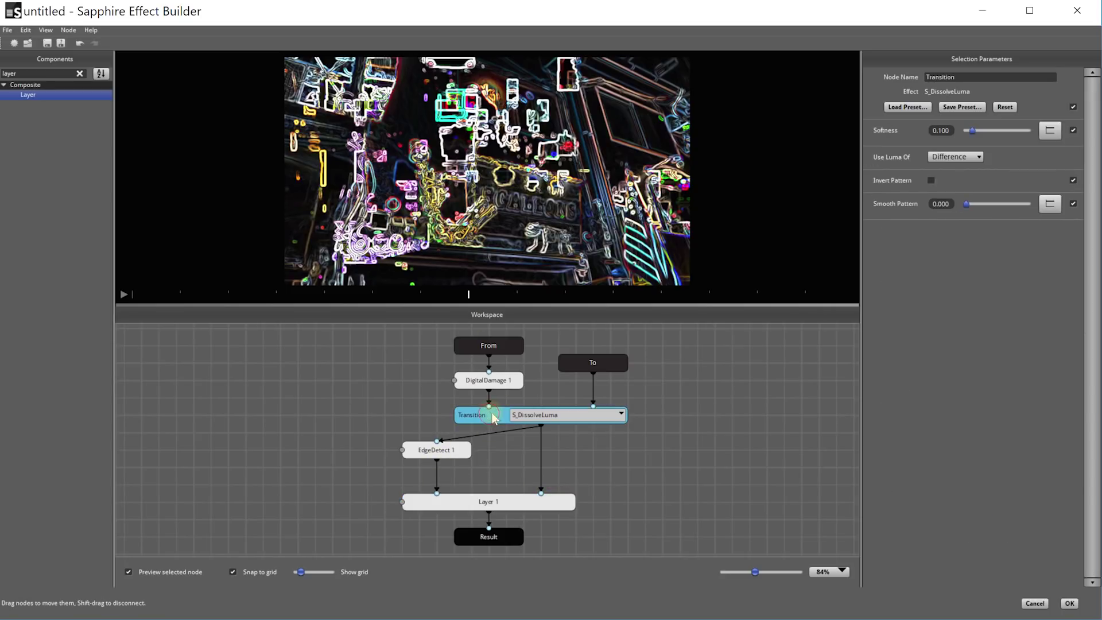
- Set the Layer node's blend mode to Add with Fg Opacity at 1.000
left_click(491, 505)
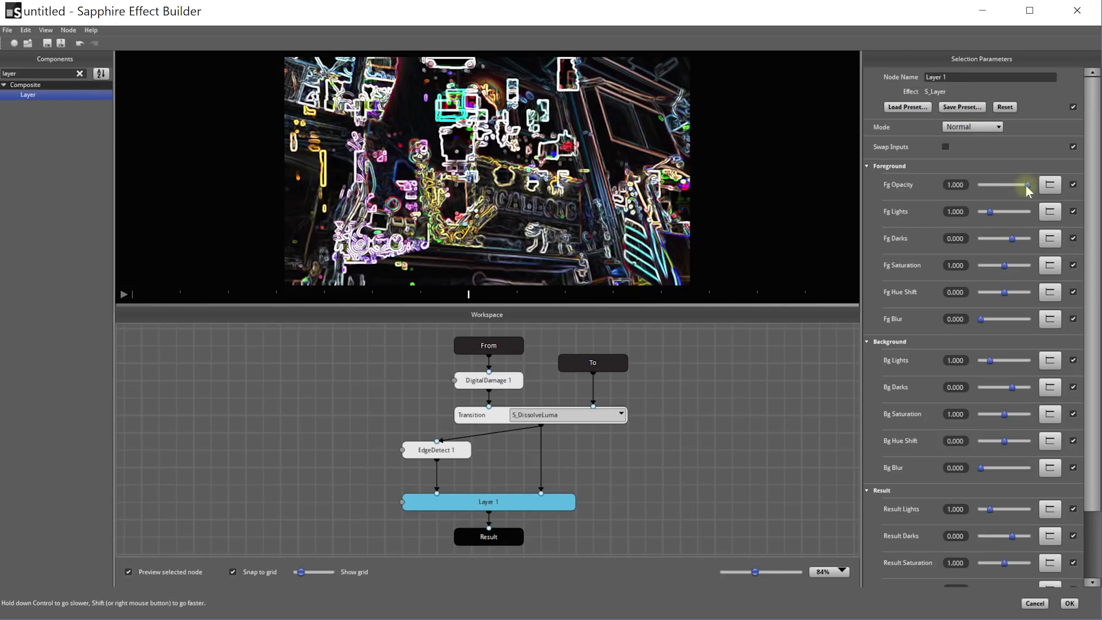
mouse_move(1024, 188)
left_mouse_down()
mouse_move(977, 187)
mouse_move(1040, 187)
mouse_move(993, 184)
mouse_move(978, 195)
mouse_move(1036, 185)
mouse_move(1005, 191)
left_mouse_up()
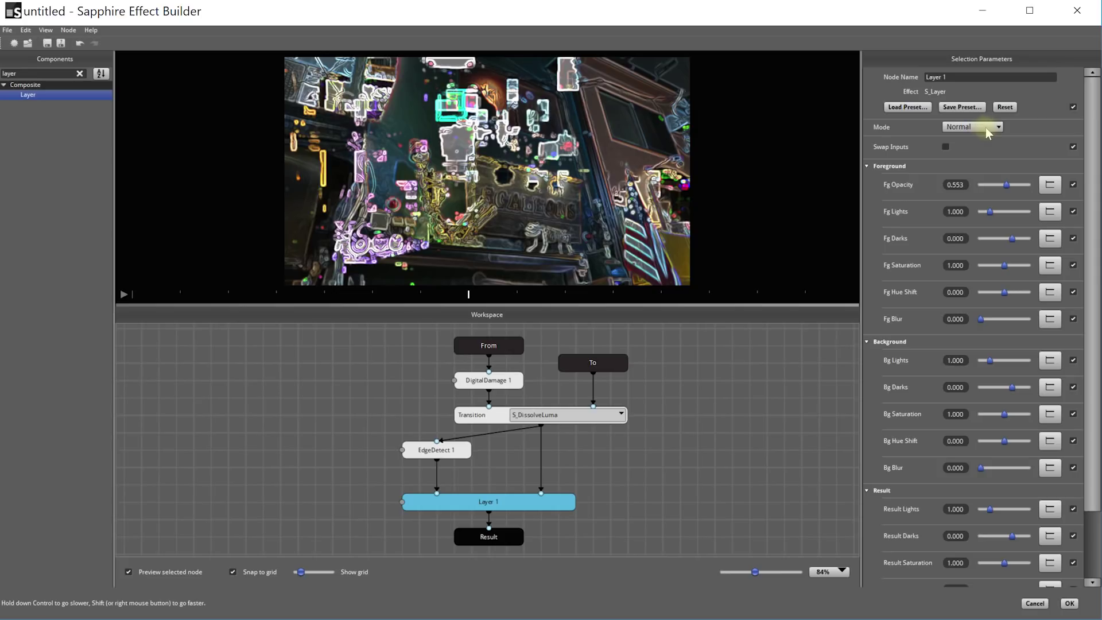
left_click(980, 132)
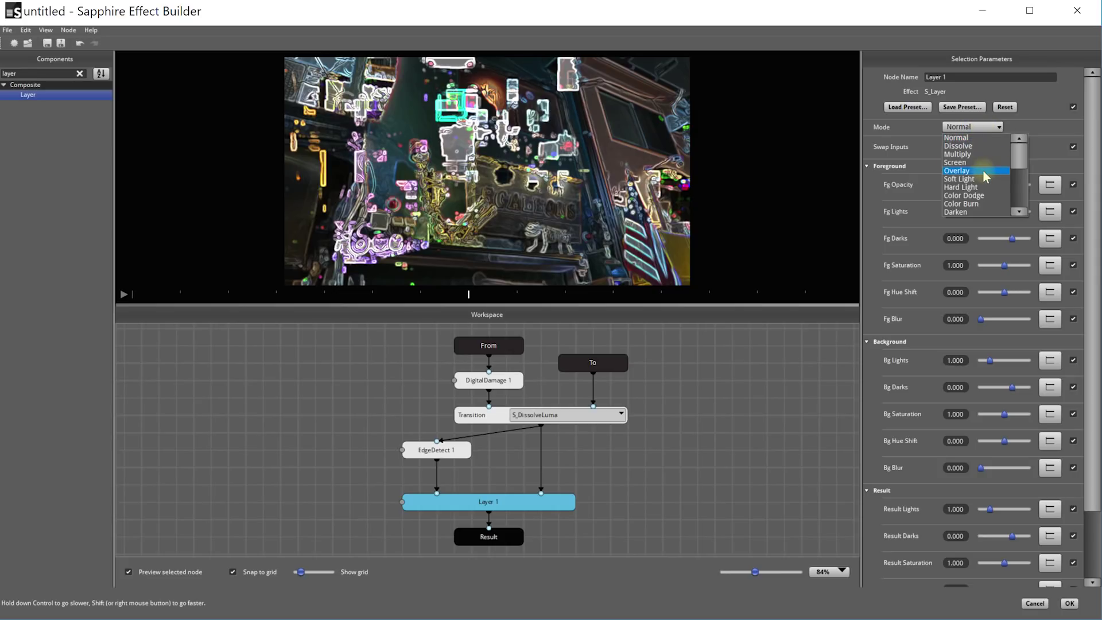
scroll(986, 182, "down", 2)
left_click(986, 179)
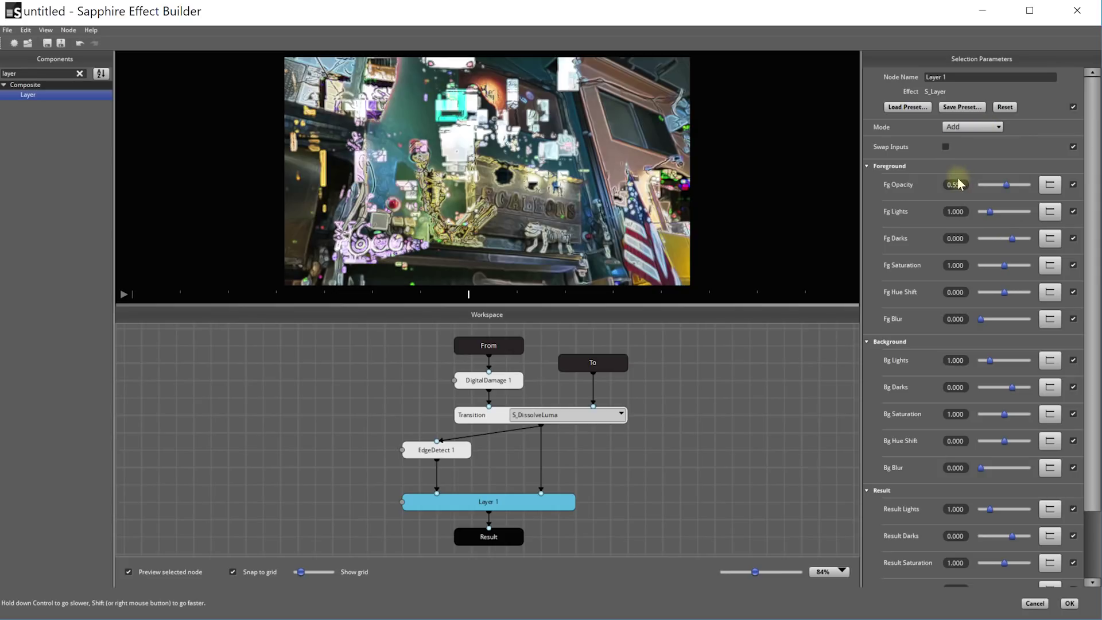
left_click_drag(1010, 187, 1027, 184)
- Scrub the Layer node's output through to the end of the timeline and return to the middle
left_click_drag(667, 291, 469, 294)
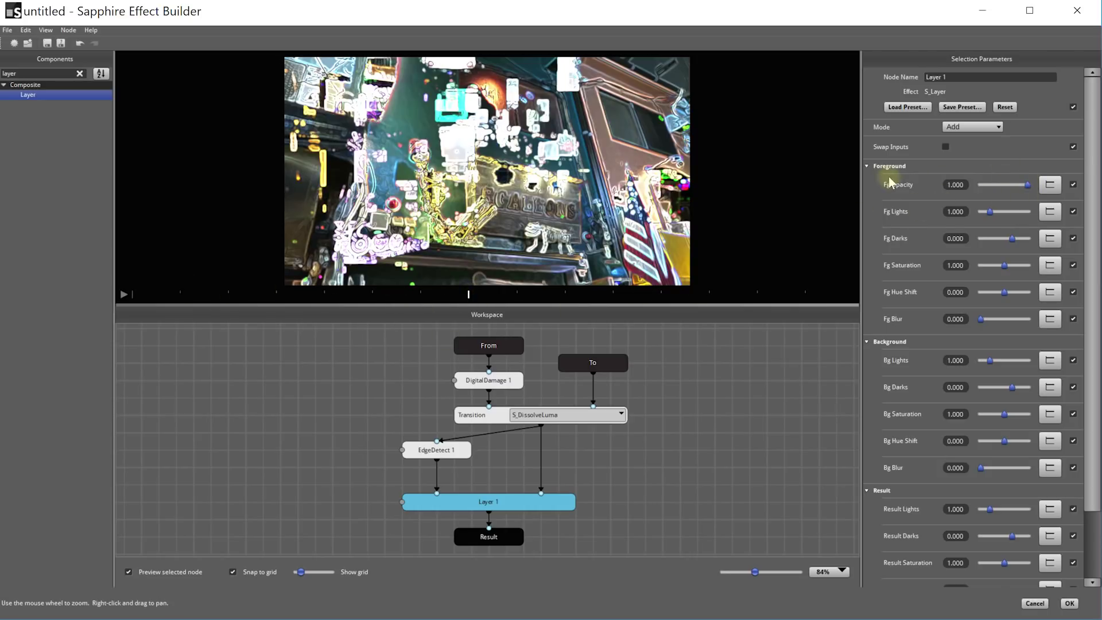
left_click_drag(467, 295, 855, 304)
left_click(468, 294)
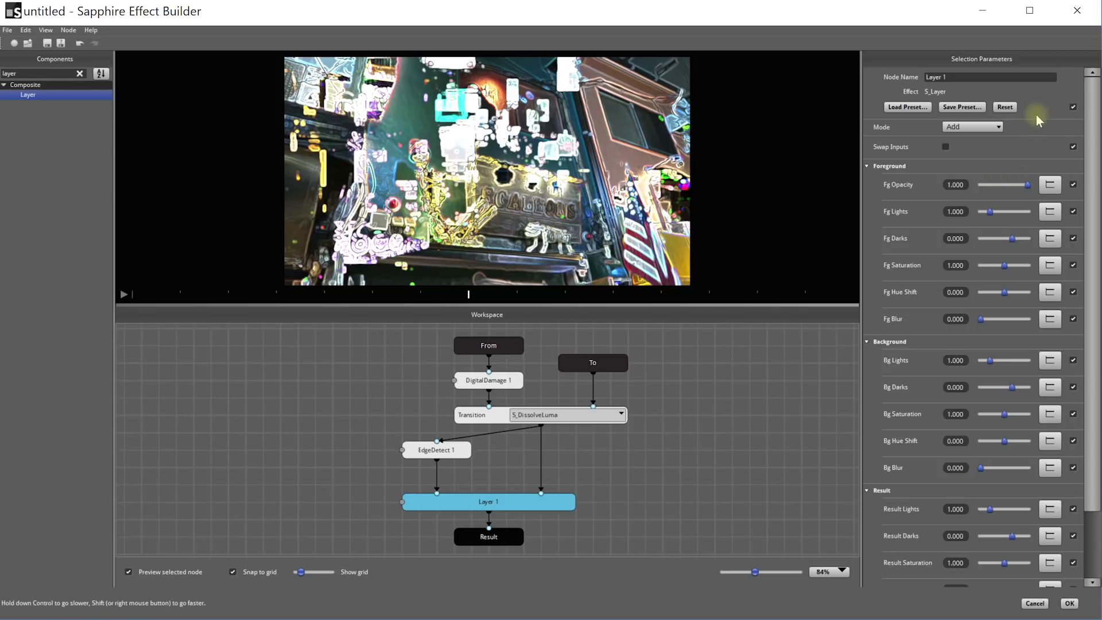
- Open the Layer node's Fg Opacity curve, try the ramp-up and ramp-down presets, and choose the triangular up-and-down shape
left_click(1051, 192)
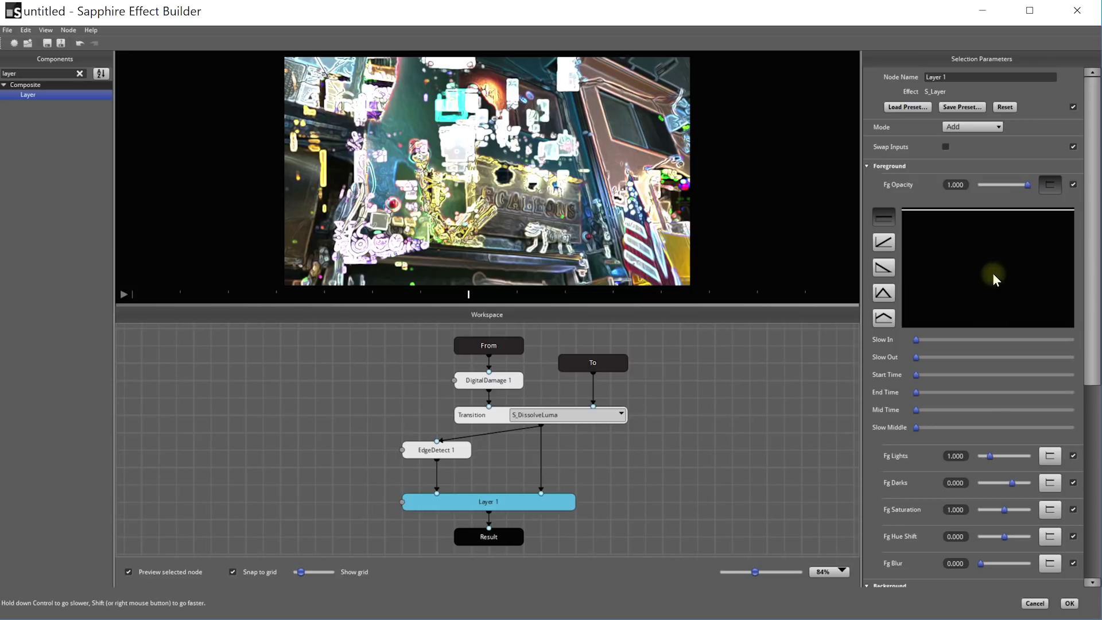
left_click(884, 245)
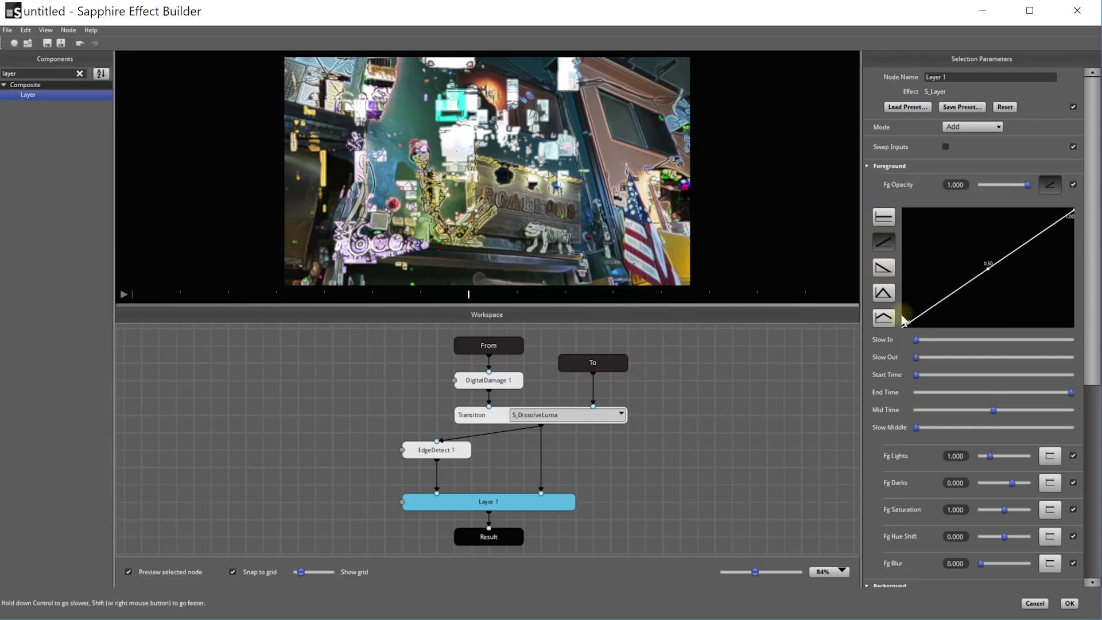
left_click(884, 268)
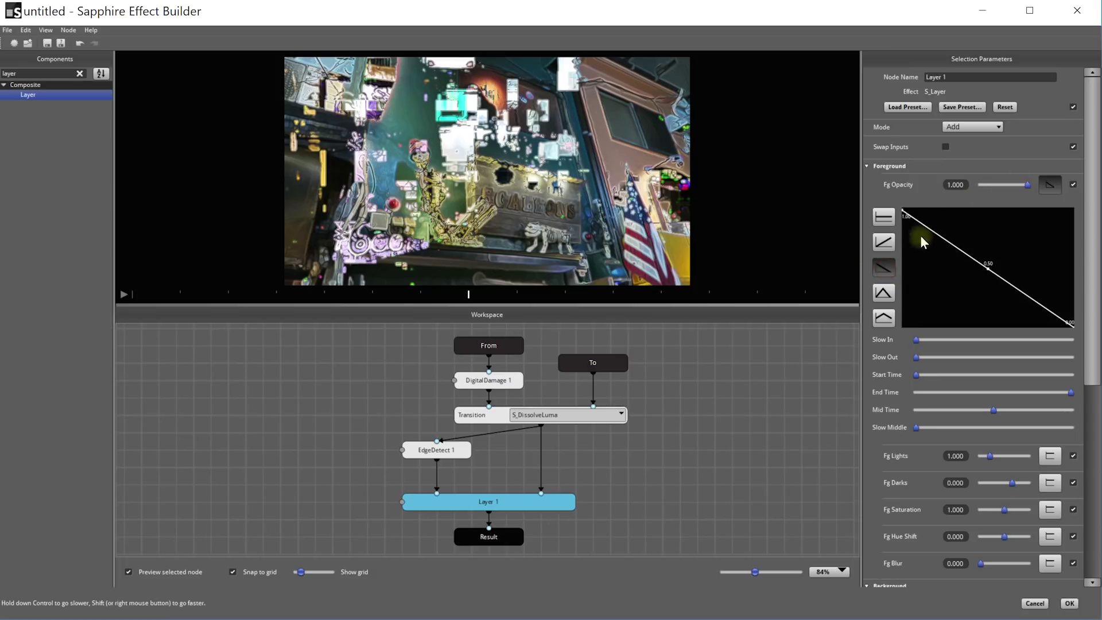
left_click(883, 293)
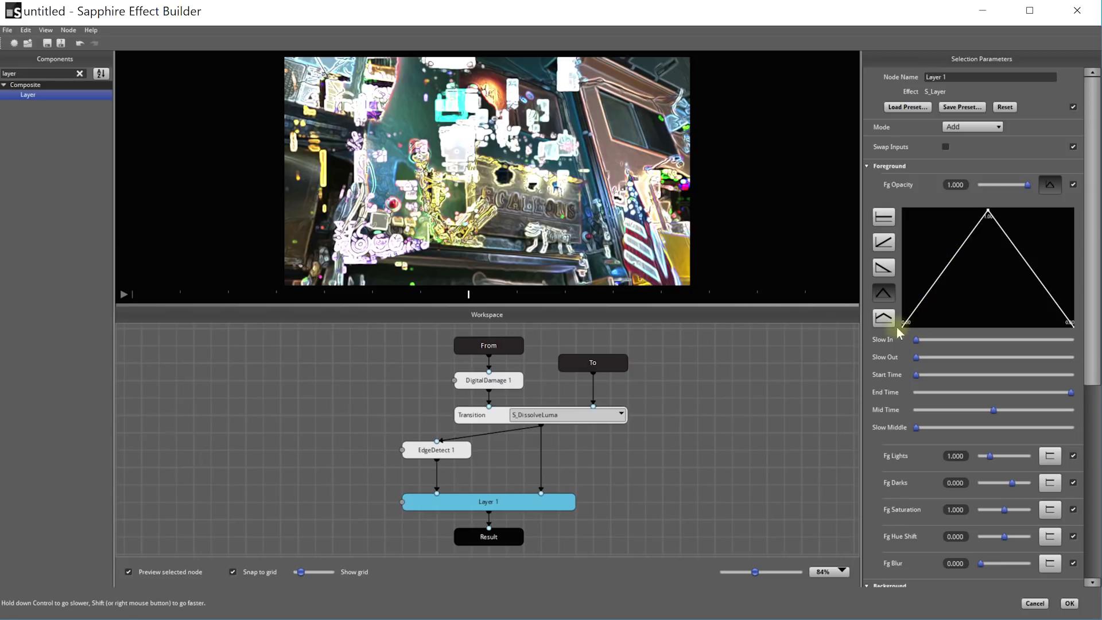
mouse_move(1027, 188)
left_mouse_down()
mouse_move(1011, 181)
mouse_move(1033, 195)
left_mouse_up()
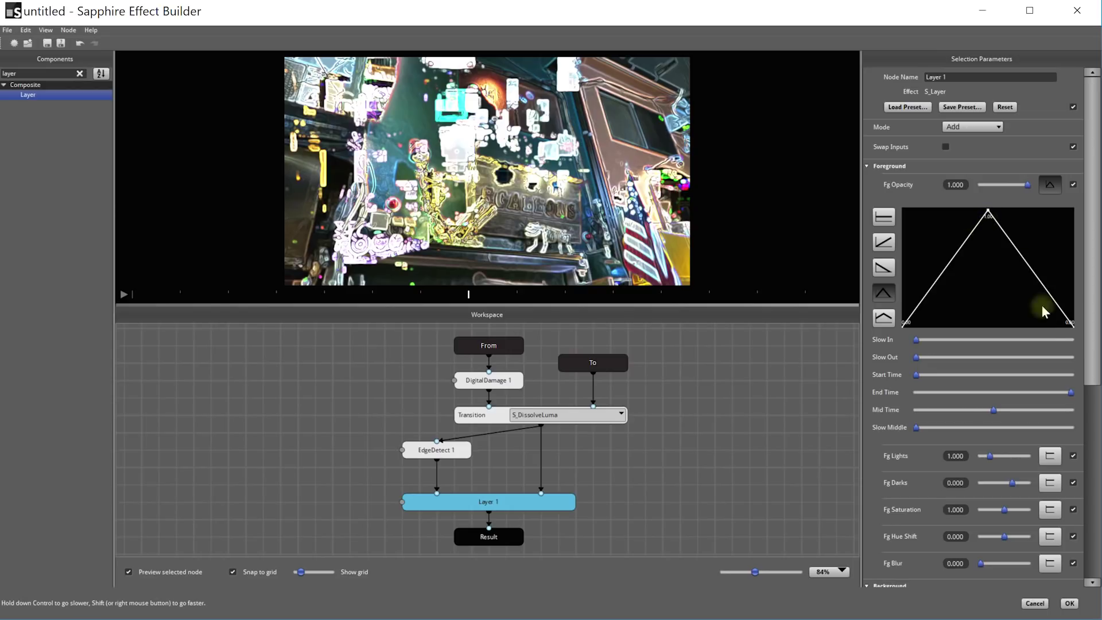
- Smooth the Fg Opacity curve into a bell shape by raising Slow In, Slow Out and Slow Middle, and scrub the result
left_click_drag(916, 341, 1028, 341)
left_click_drag(916, 357, 1031, 342)
left_click_drag(917, 428, 1013, 428)
left_click_drag(466, 295, 631, 300)
- Search the components for "half" and insert a HalfToneColor node on the connection between Transition and Layer
left_click(39, 73)
type("h")
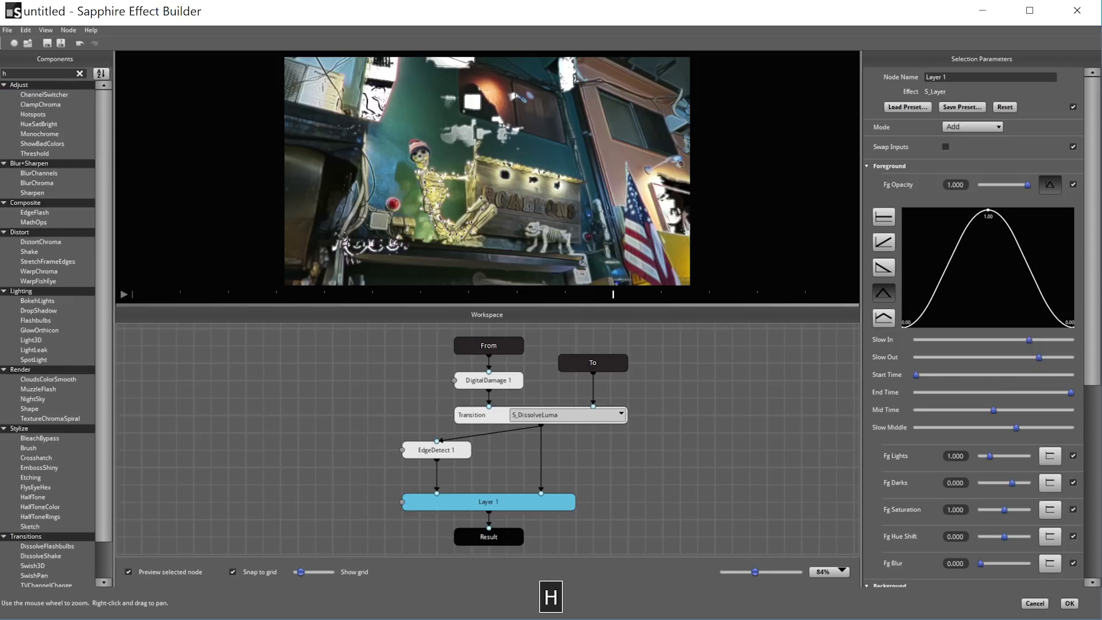
type("alf")
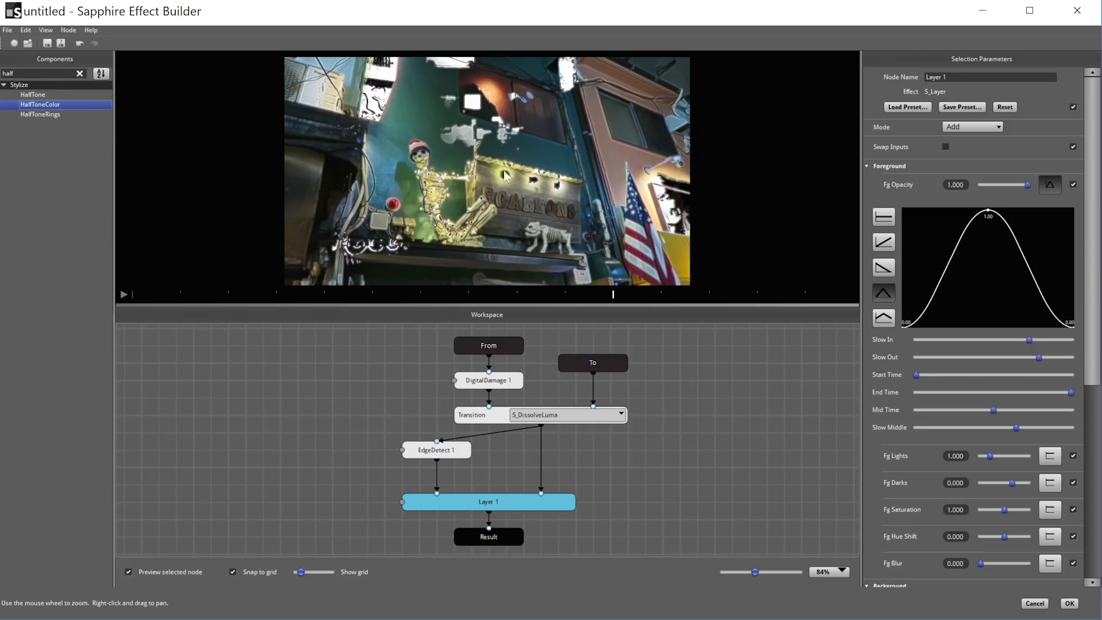
left_click(477, 419)
left_click_drag(611, 295, 551, 305)
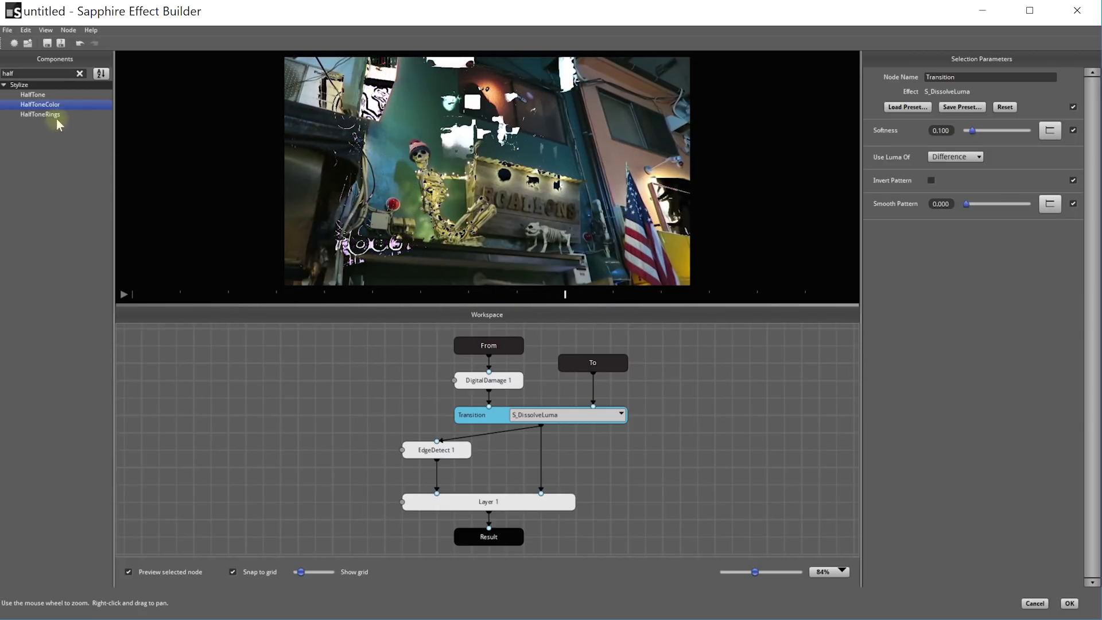
left_click_drag(35, 109, 544, 455)
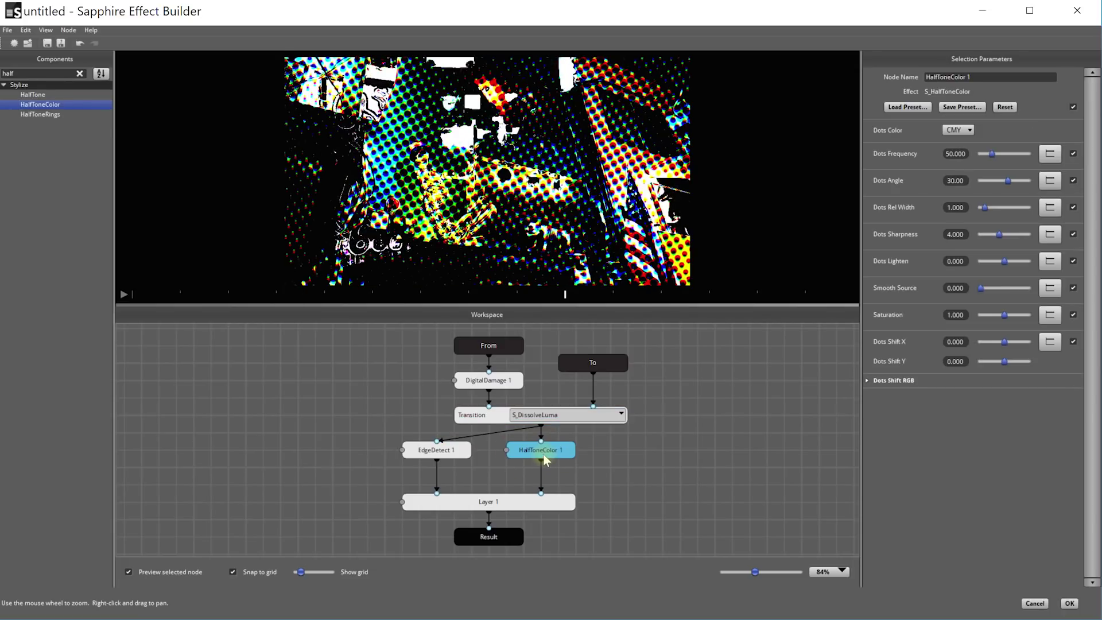
- Raise the HalfToneColor node's Dots Frequency to about 172, previewing its output at several points along the timeline
left_click(277, 295)
left_click(469, 294)
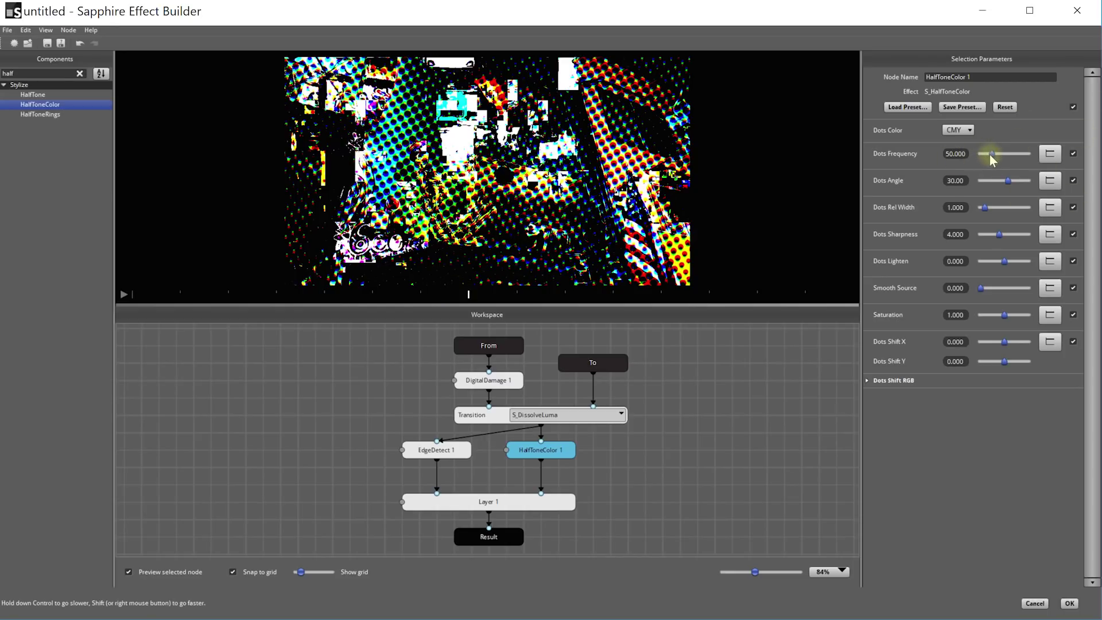
left_click_drag(993, 158, 1020, 159)
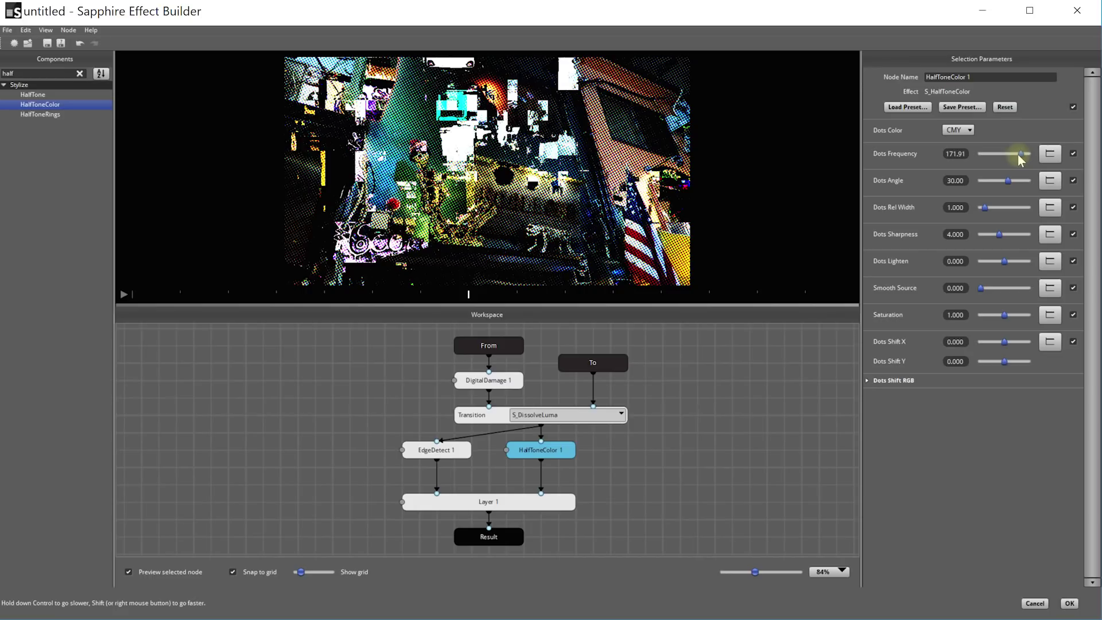
left_click_drag(505, 295, 476, 305)
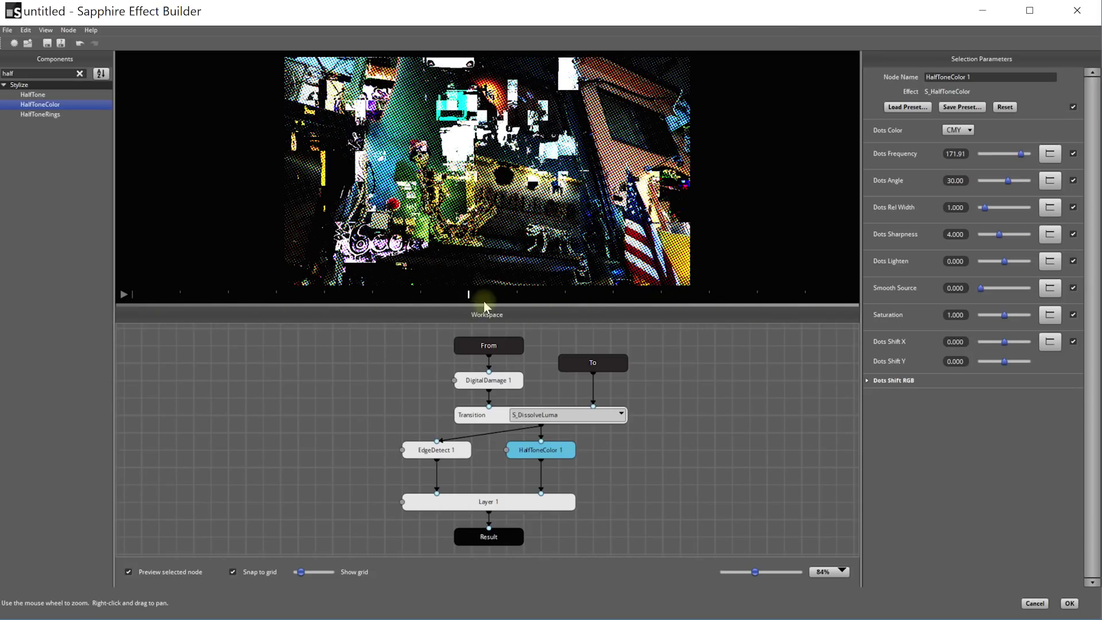
- Search the components for "layer", insert a second Layer node between HalfToneColor and Layer 1, and space the node rows apart
type("layer")
left_click_drag(27, 95, 537, 478)
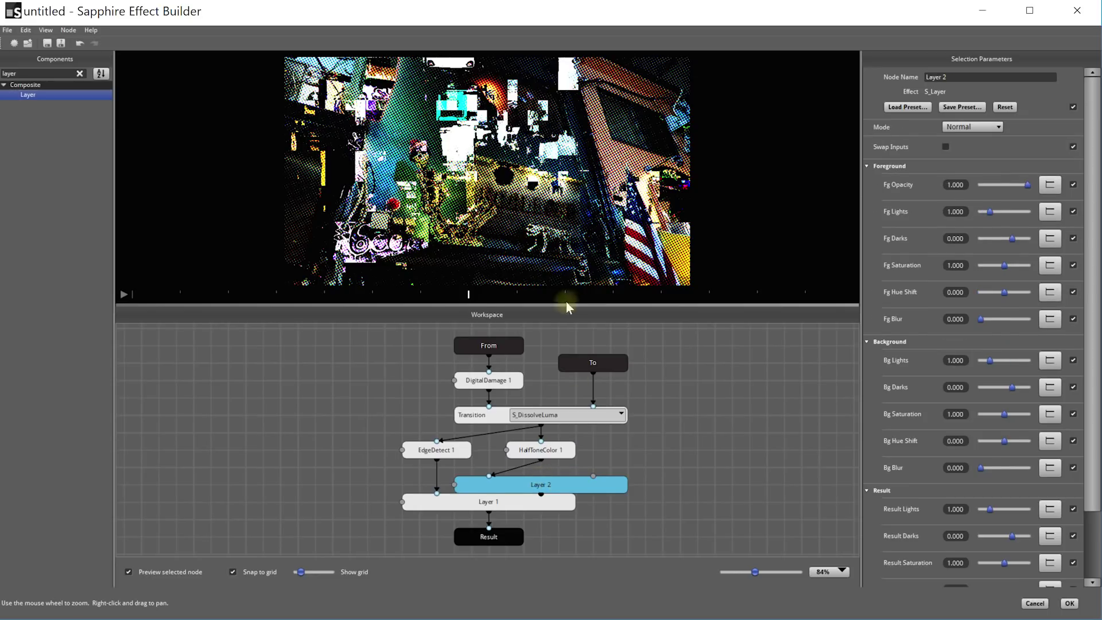
left_click_drag(569, 304, 568, 251)
left_click_drag(595, 521, 413, 459)
left_click(607, 434)
left_click_drag(580, 414, 390, 388)
left_click(632, 321)
left_click_drag(639, 251, 637, 273)
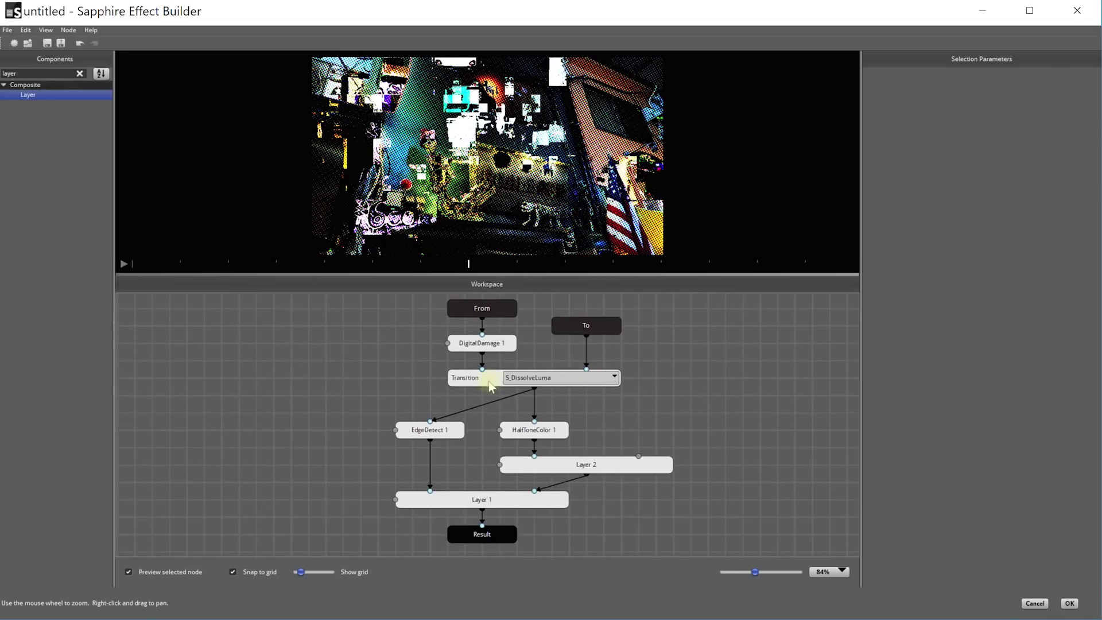
- Preview the Transition and HalfToneColor outputs, and connect the Transition output to the free second input of Layer 2
left_click(488, 380)
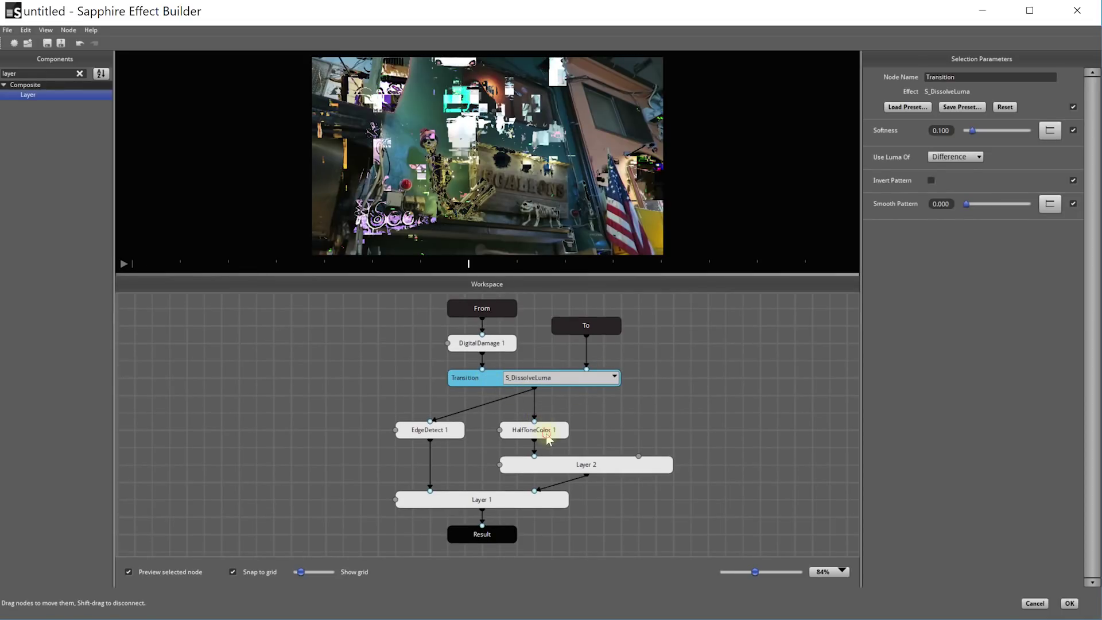
left_click(546, 435)
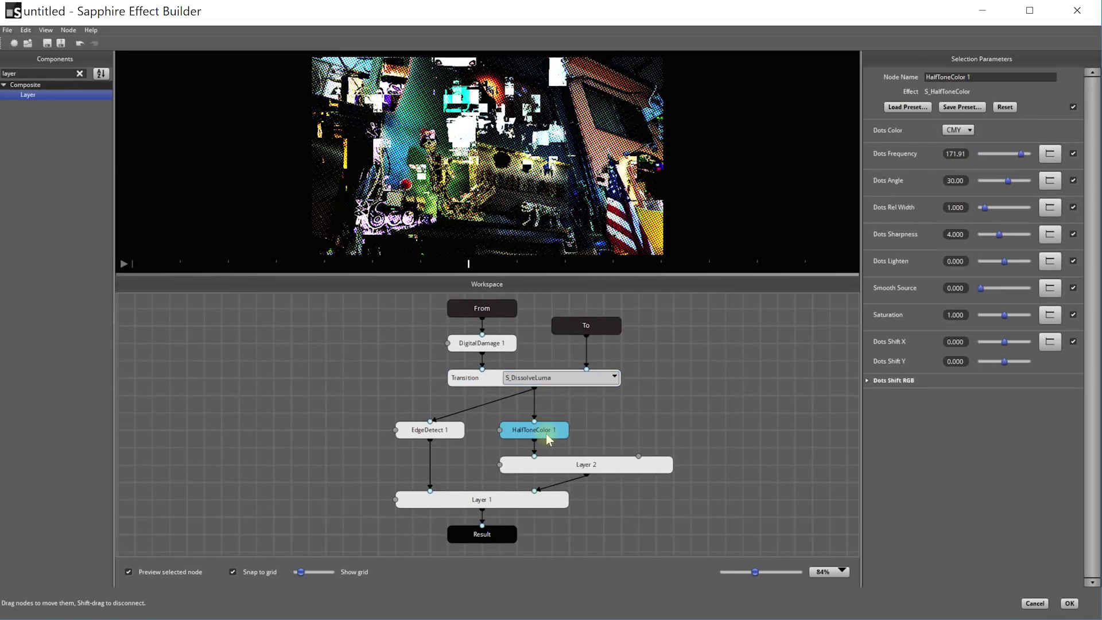
left_click(562, 469)
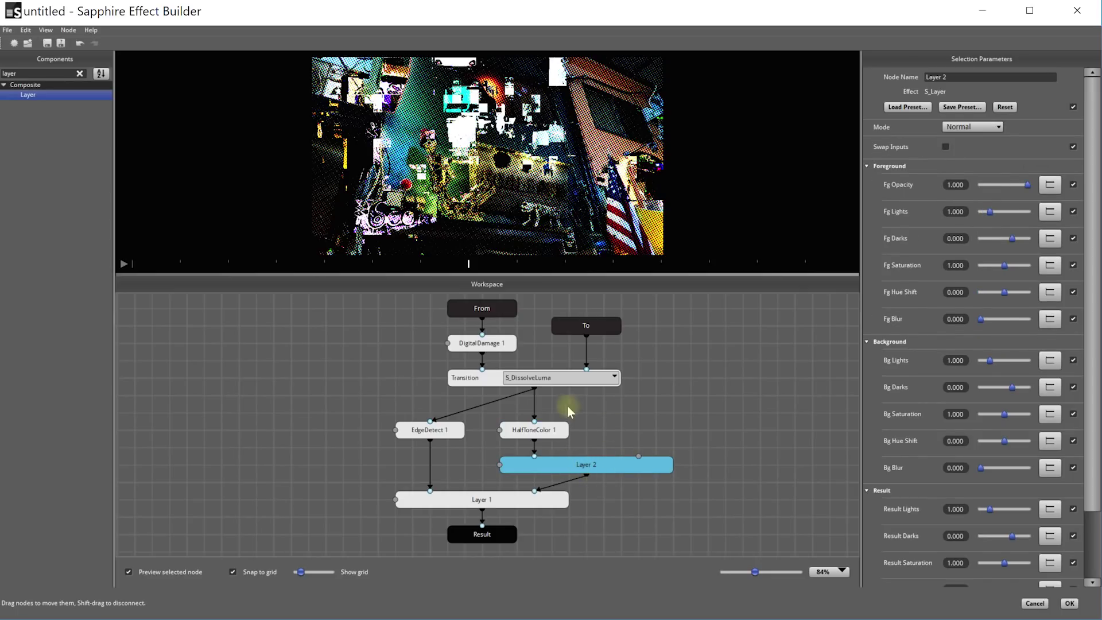
left_click_drag(632, 415, 638, 455)
left_click(551, 433)
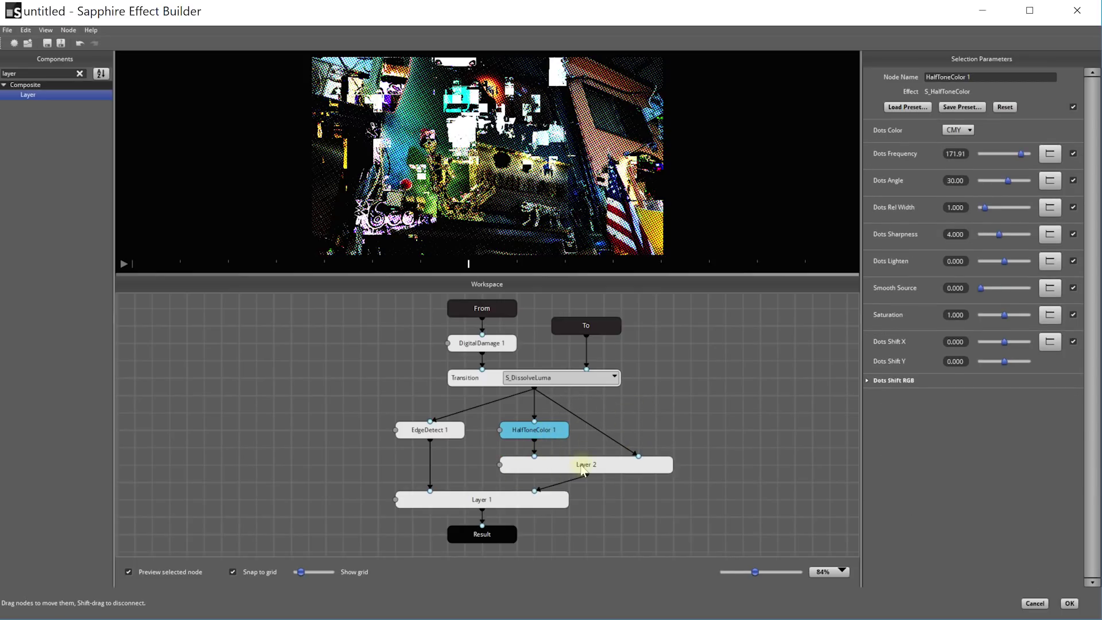
- Rename the Layer 2 node as "Layer Tone" and set its blend mode to Screen
left_click(583, 470)
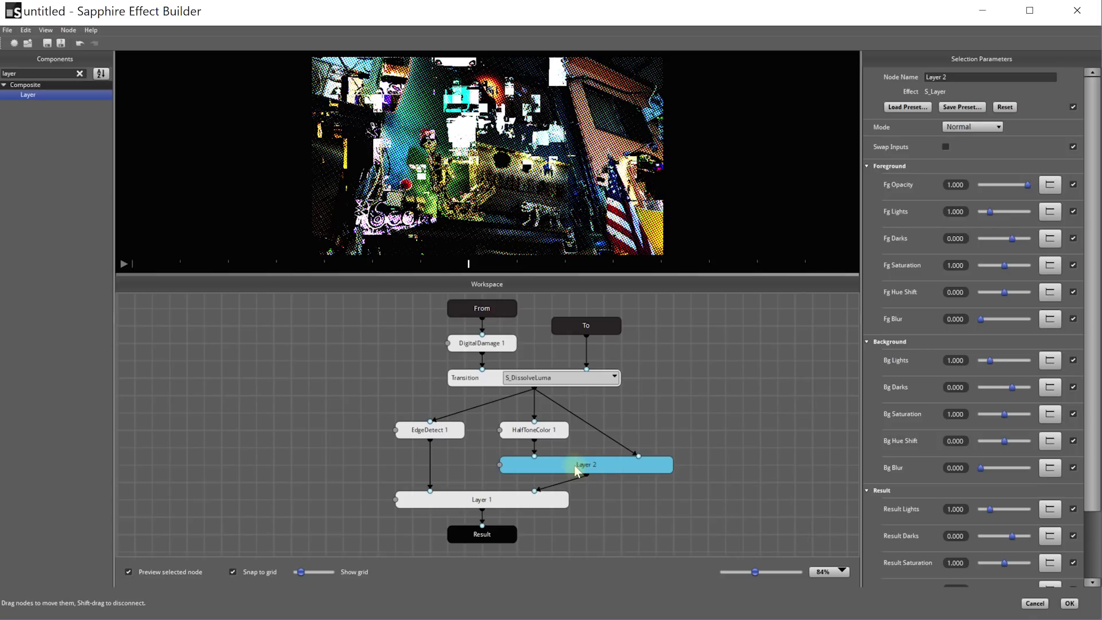
left_click(966, 77)
key("BackSpace")
type("Tone")
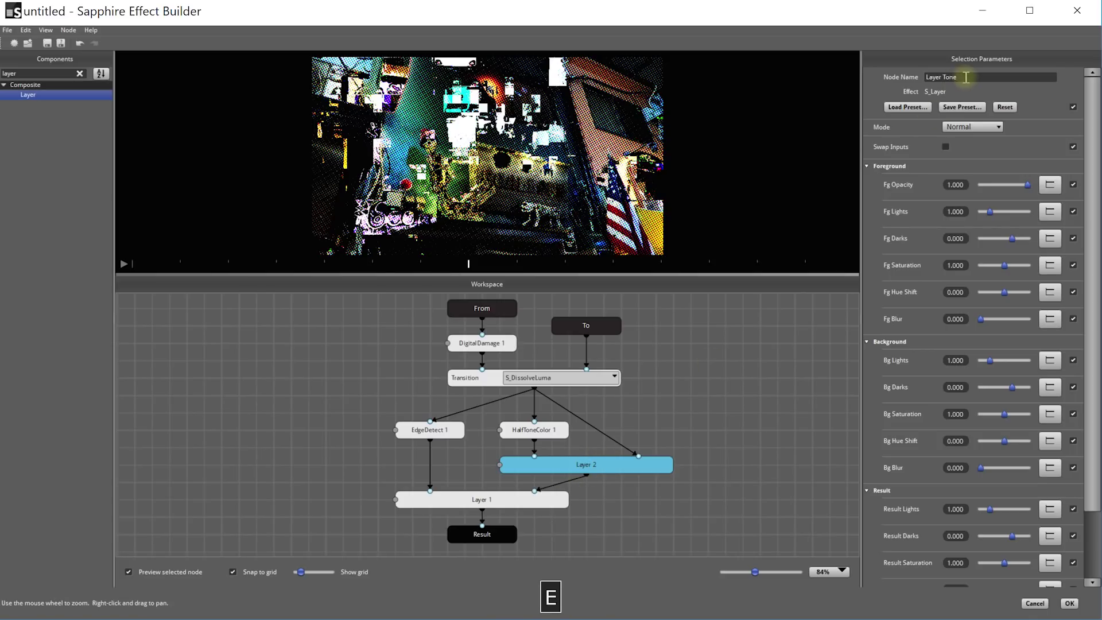
key("Return")
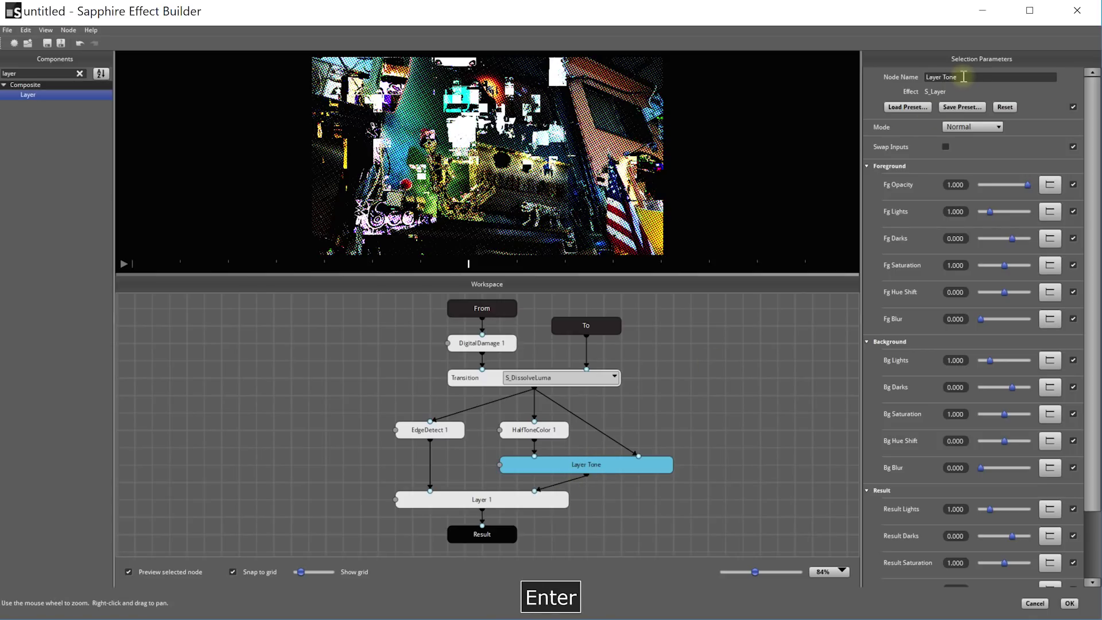
left_click(997, 127)
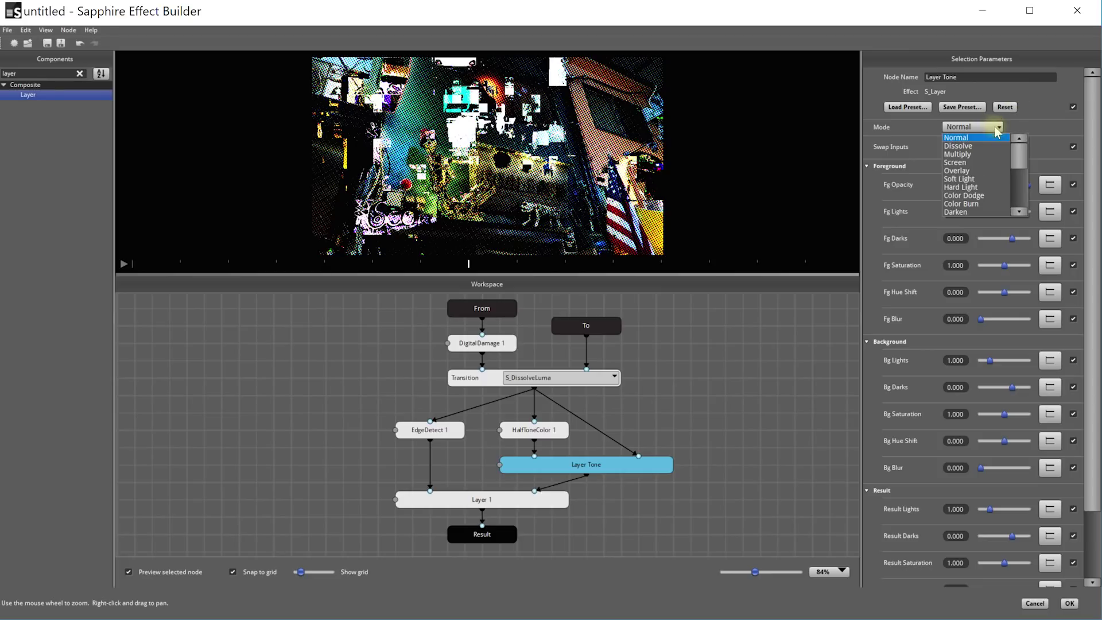
key("Escape")
left_click(982, 168)
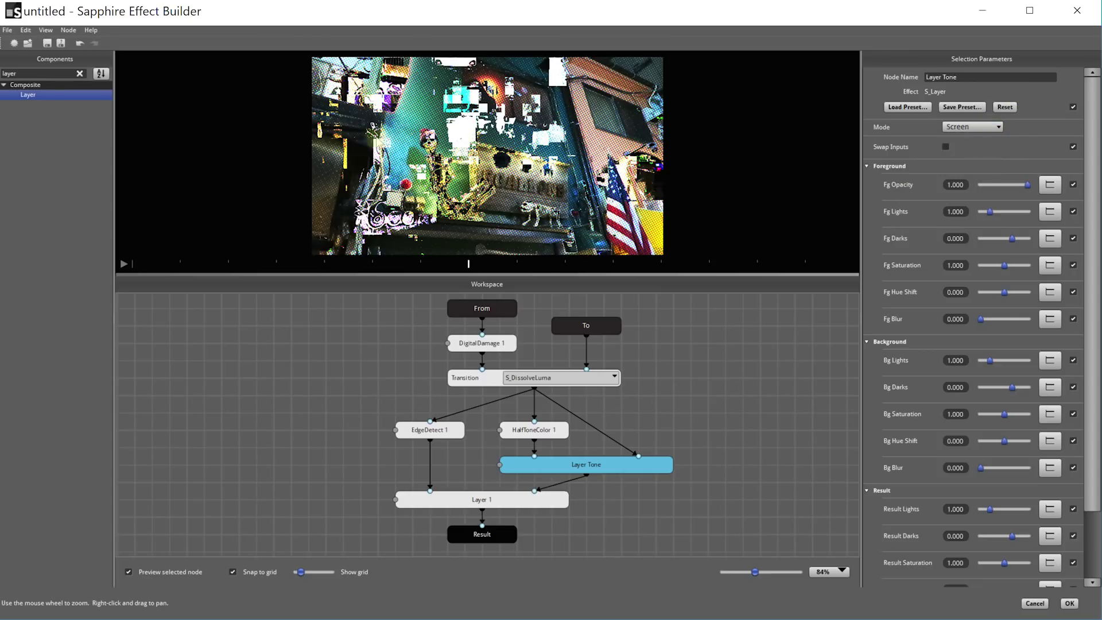
- Give Layer Tone's Fg Opacity a triangular curve, smooth it into a bell with Slow In, Slow Out and Slow Middle, and scrub the result
mouse_move(1027, 186)
left_mouse_down()
mouse_move(973, 186)
mouse_move(1036, 188)
left_mouse_up()
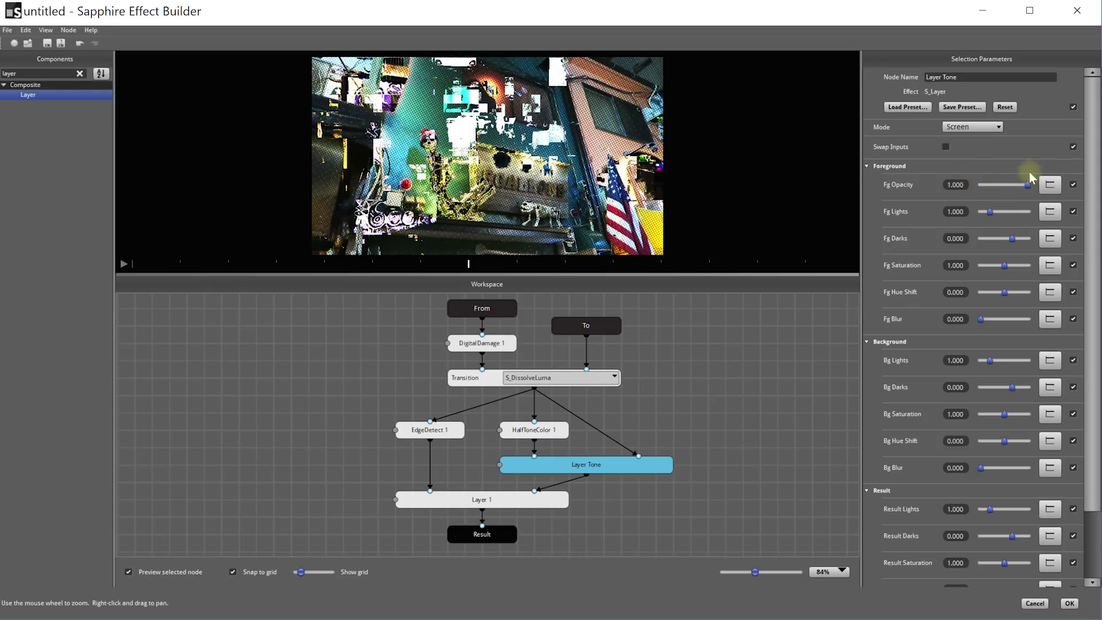
left_click(1051, 182)
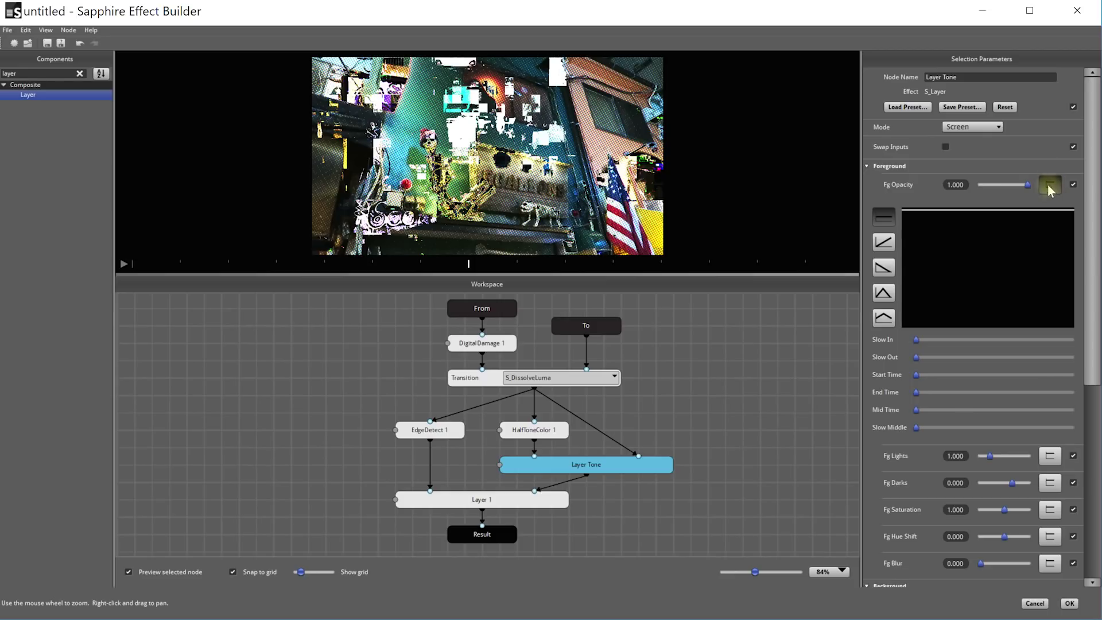
left_click(887, 288)
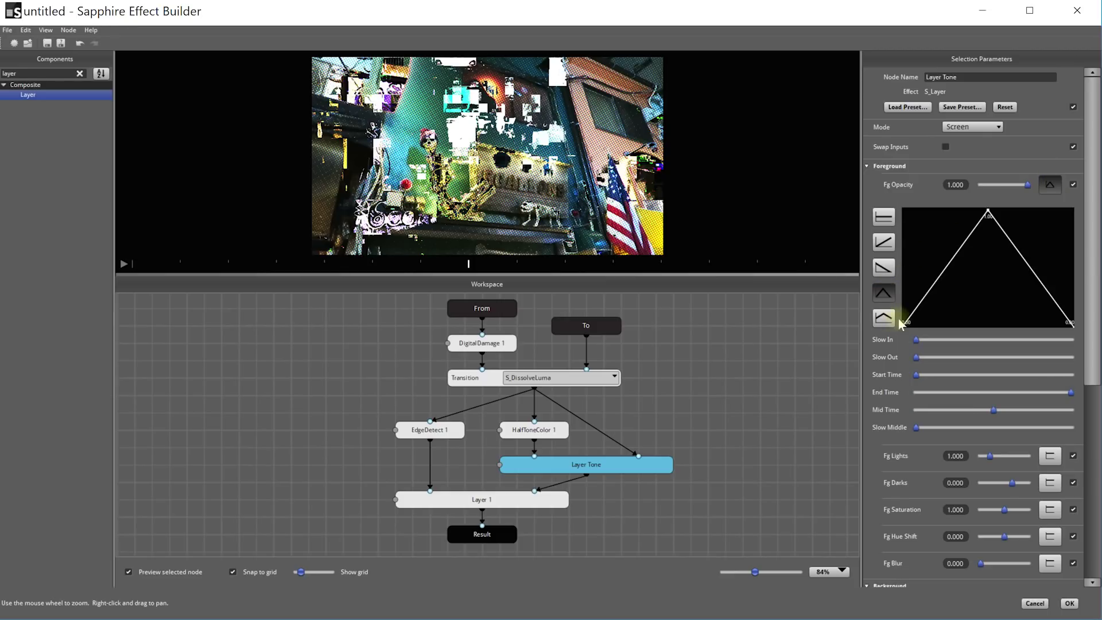
left_click_drag(916, 340, 1013, 339)
left_click_drag(917, 360, 1005, 355)
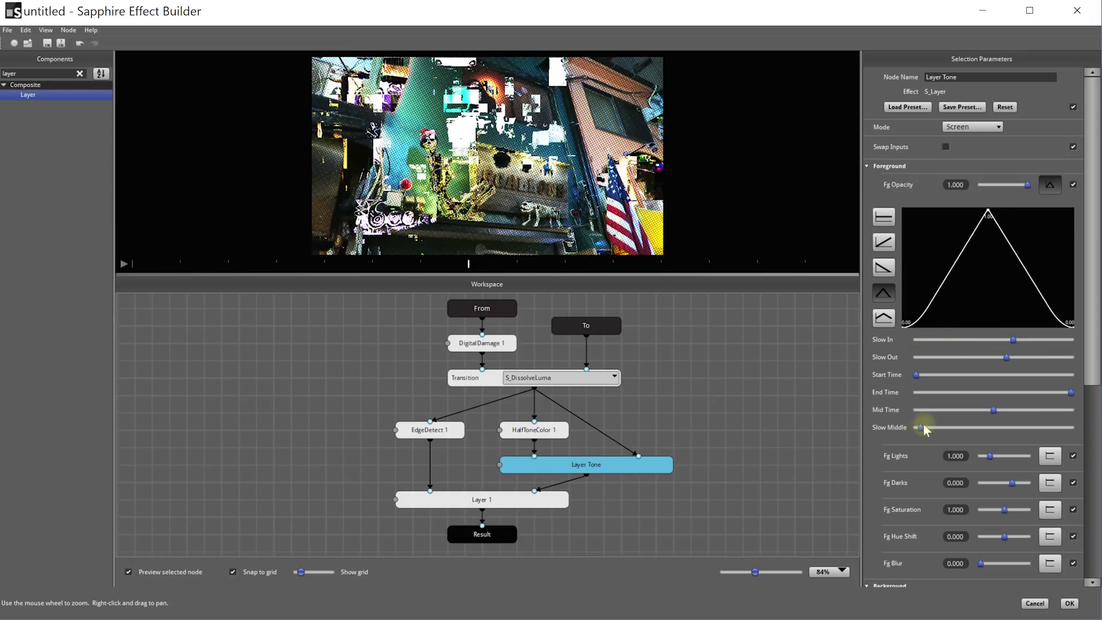
left_click_drag(917, 427, 1016, 426)
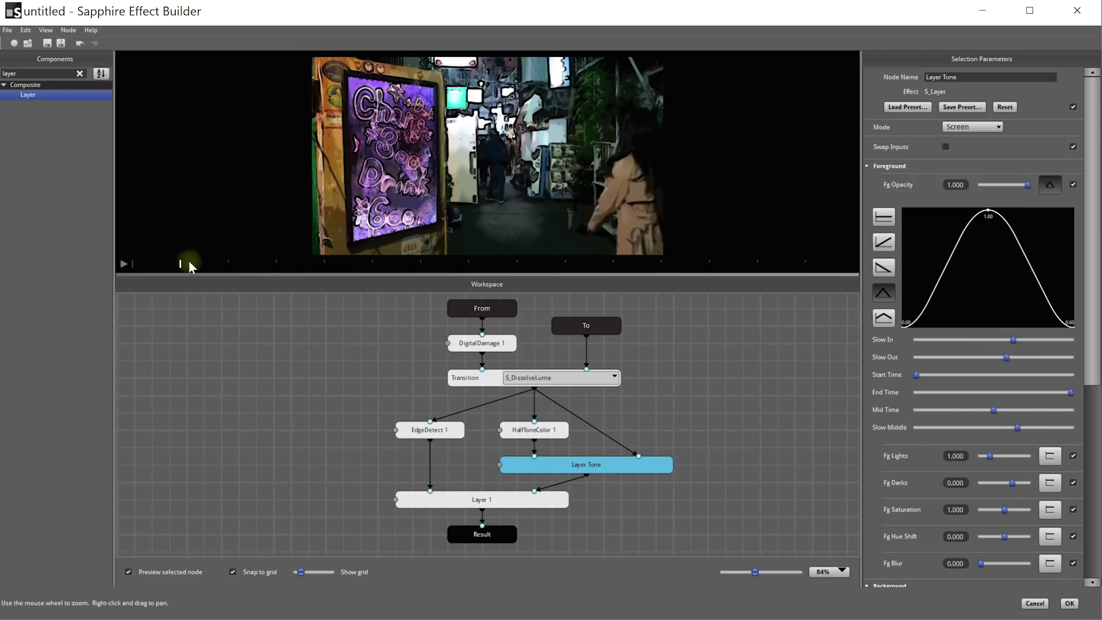
left_click_drag(450, 264, 723, 266)
left_click_drag(795, 264, 661, 263)
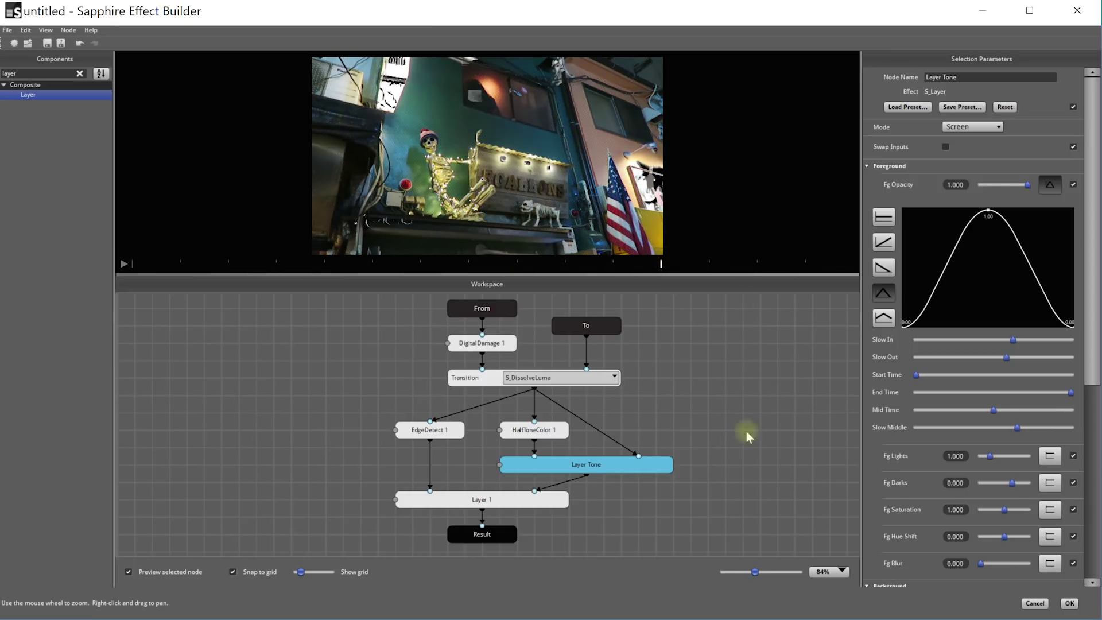
- Rename the Layer 1 node as "Layer Edge Glow" and scrub the timeline to preview its output
left_click(501, 501)
left_click(994, 77)
key("BackSpace")
type("Ddge Glow")
key("Return")
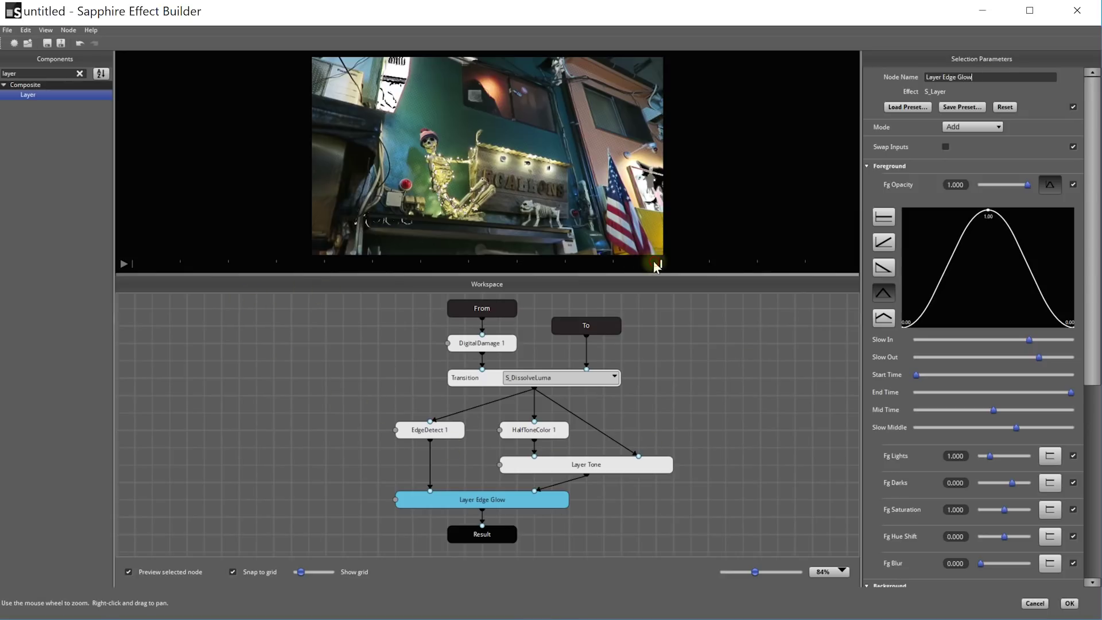
left_click_drag(184, 263, 468, 265)
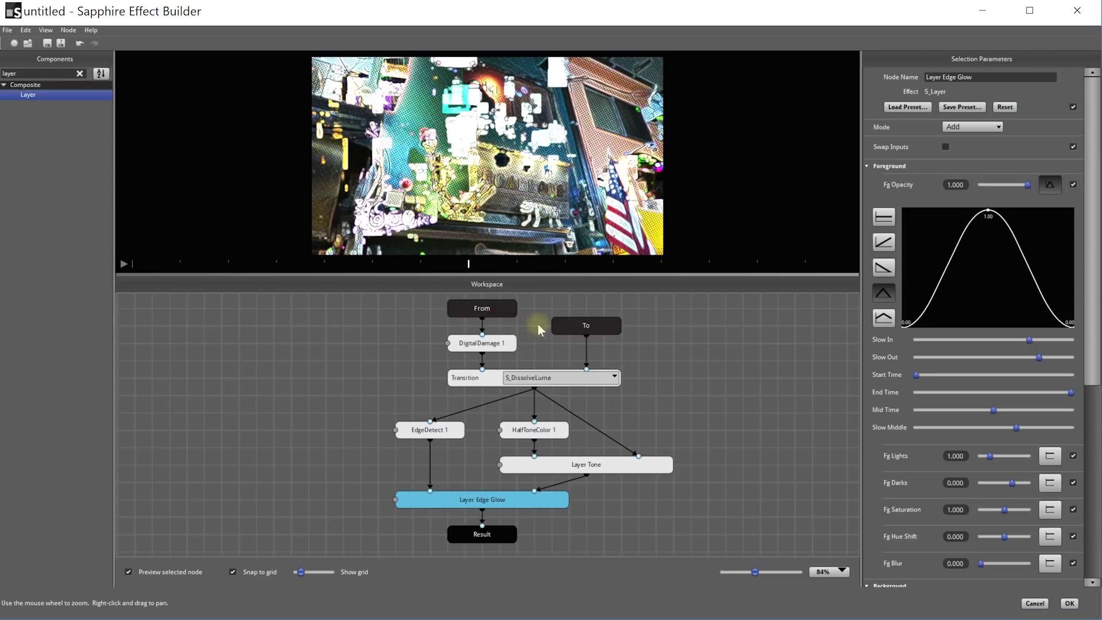
left_click_drag(461, 269, 566, 264)
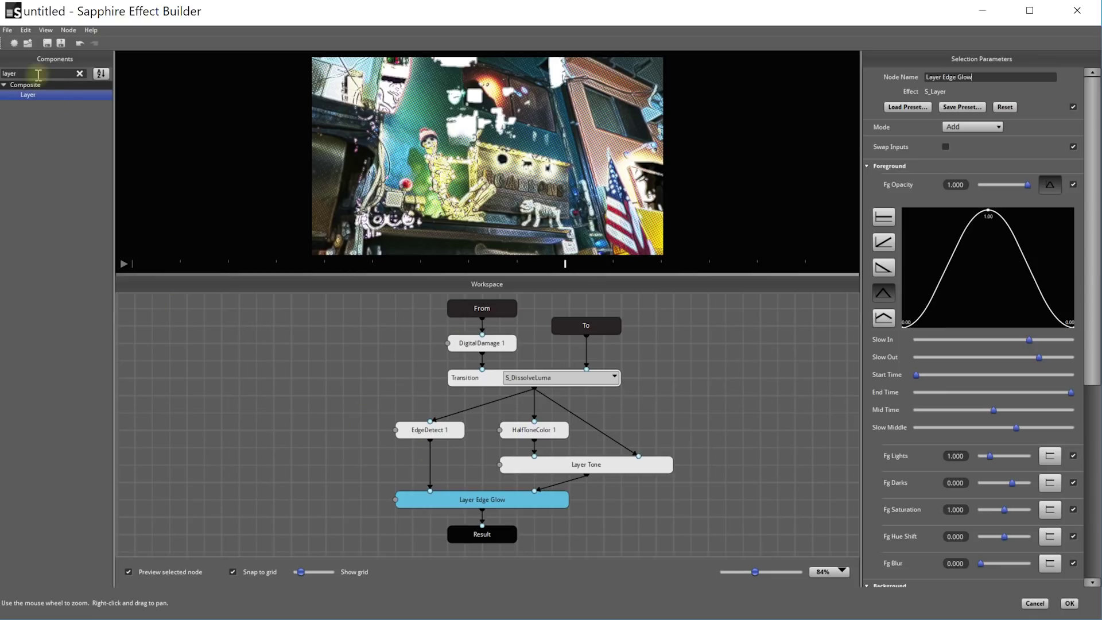
- Search the components for "rays", insert a Rays node between EdgeDetect and Layer Edge Glow, and compare its output along the timeline
type("rays")
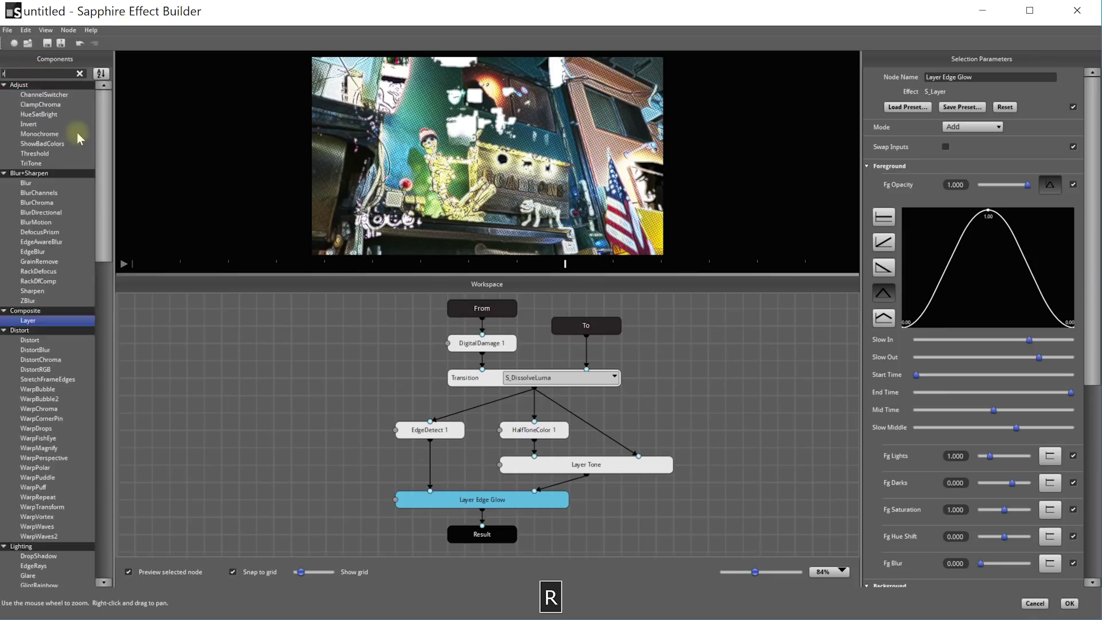
left_click_drag(27, 109, 435, 477)
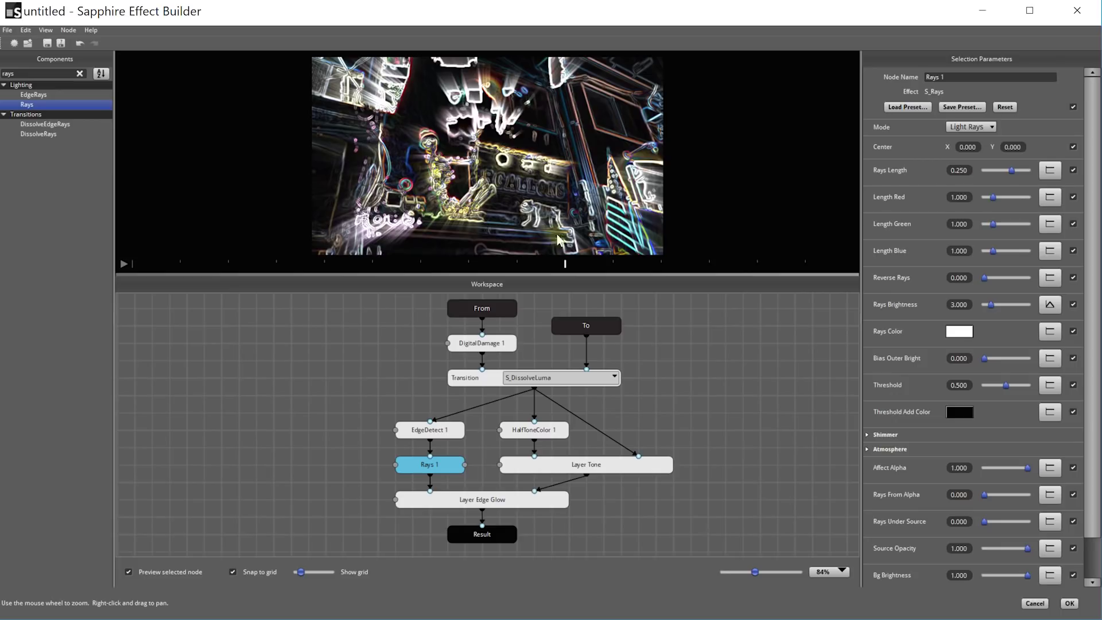
left_click(439, 434)
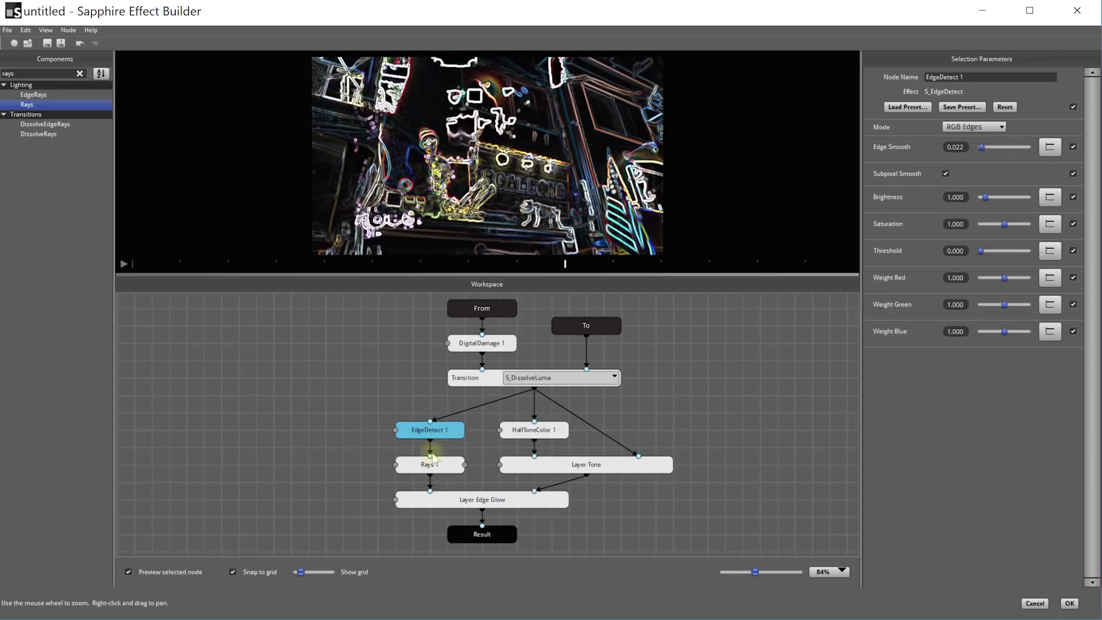
left_click(442, 465)
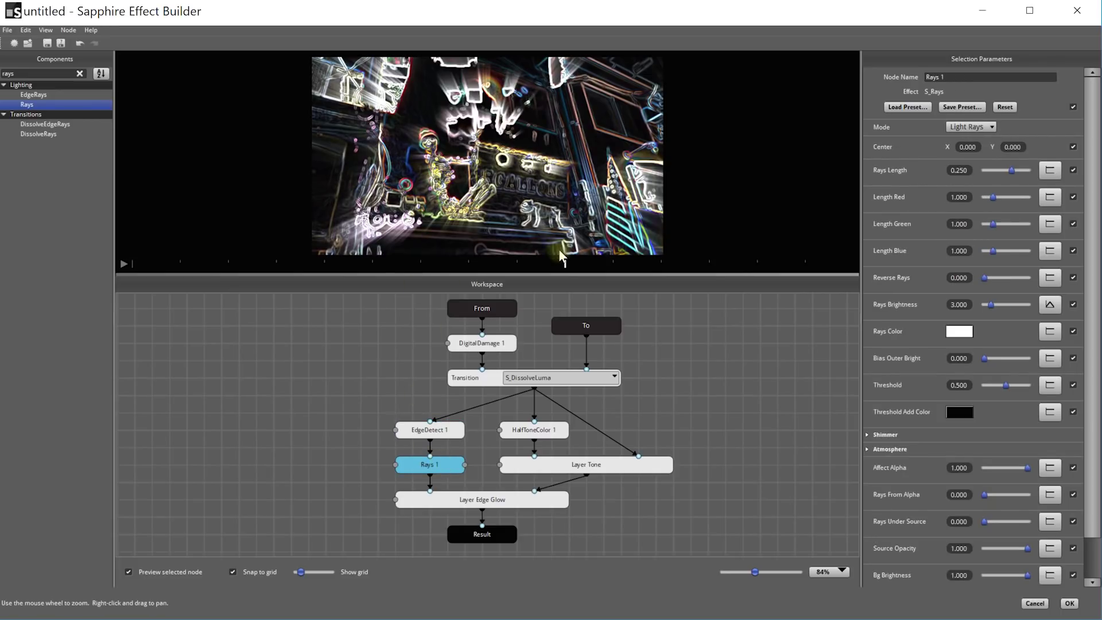
left_click_drag(499, 265, 572, 268)
left_click_drag(735, 264, 396, 277)
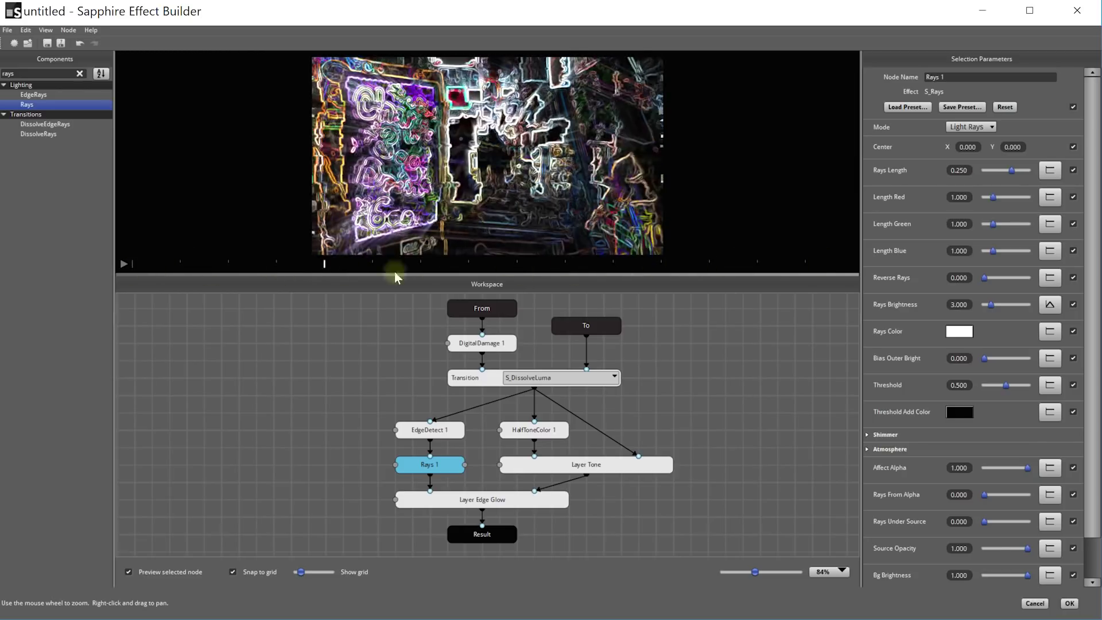
- Check the Result with the rays, lower the Rays node's Rays Brightness to about 2.3, and preview the Result again
left_click(485, 533)
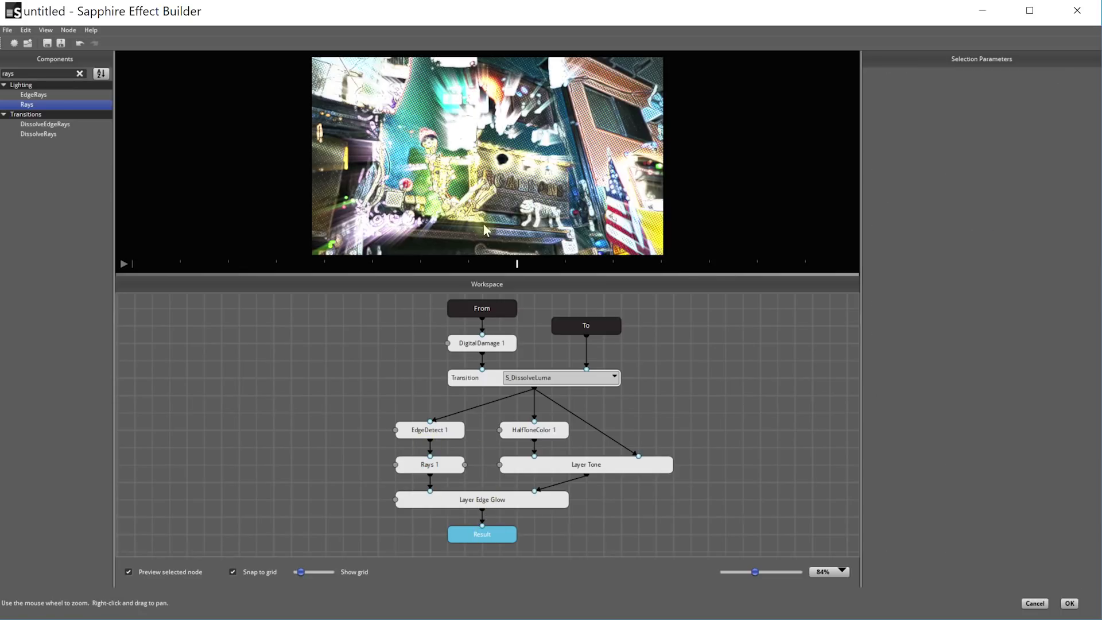
left_click_drag(519, 263, 486, 269)
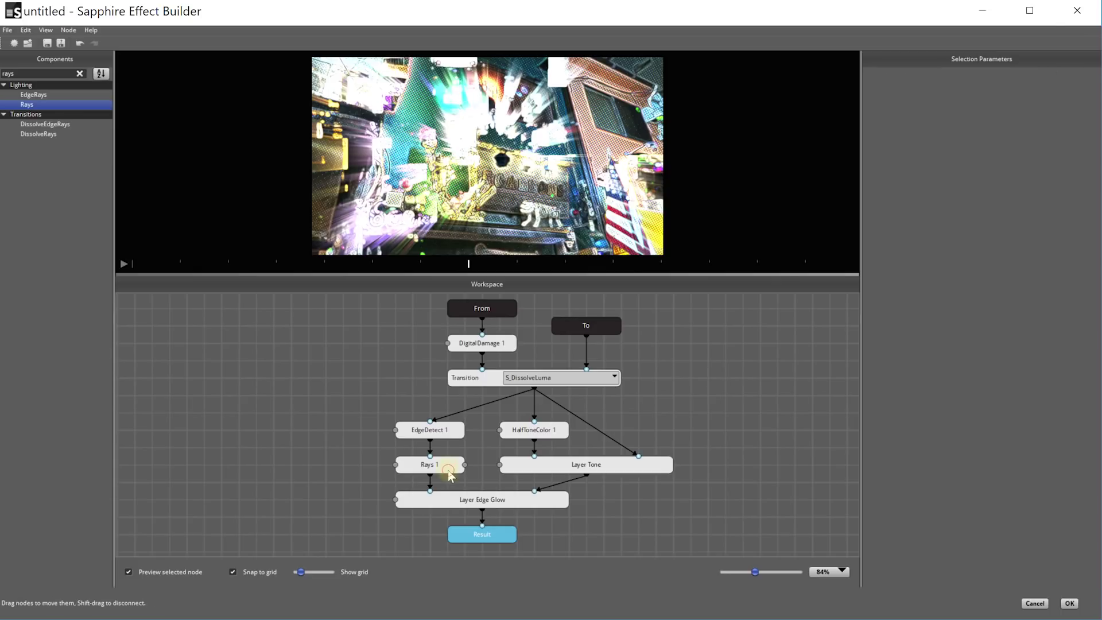
left_click(442, 474)
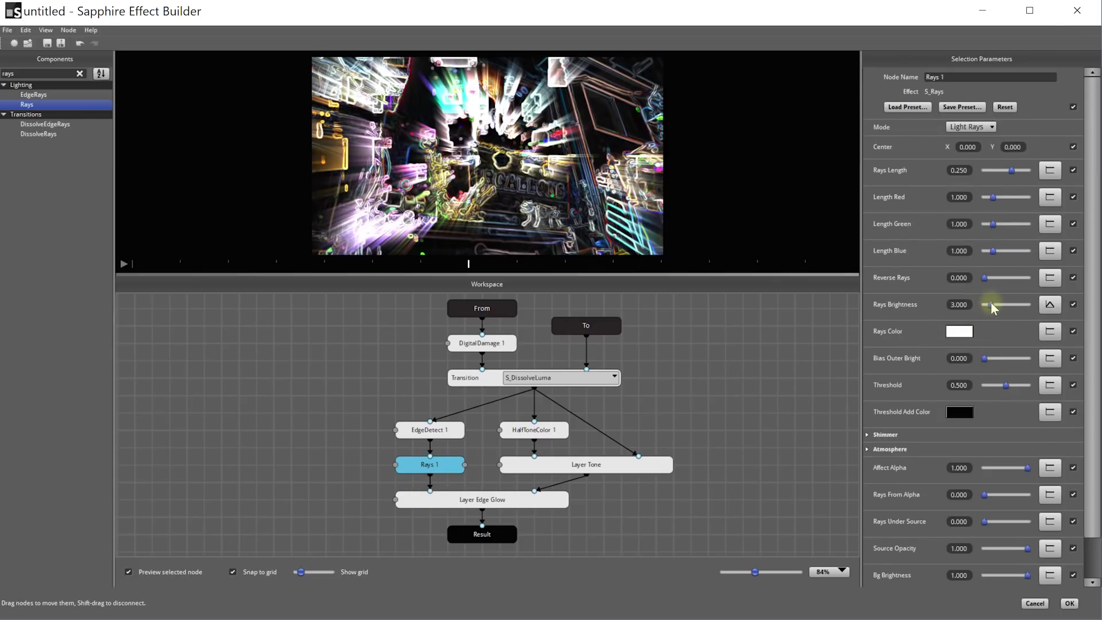
left_click_drag(993, 305, 989, 305)
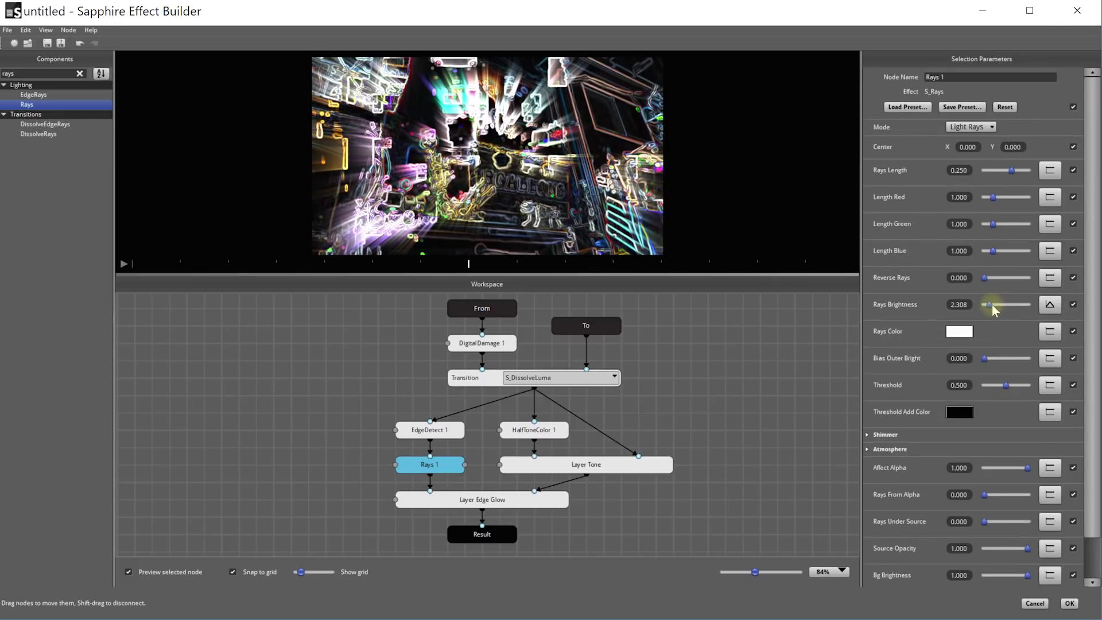
left_click(466, 529)
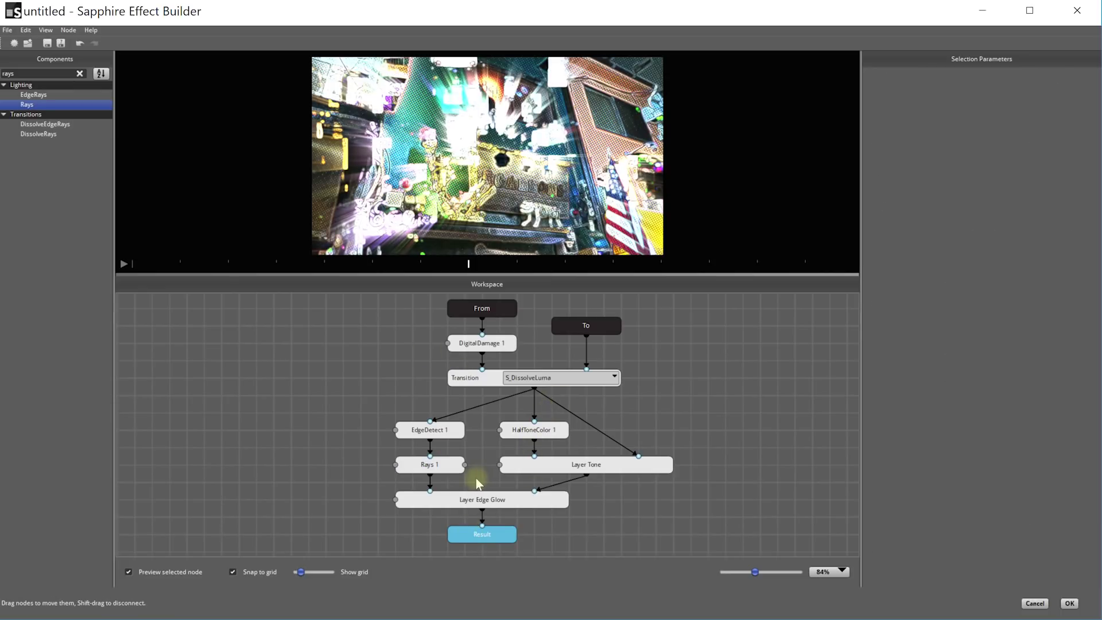
- Clear the component search, browse the full component list, and review the Layer Edge Glow node's parameters
left_click(80, 73)
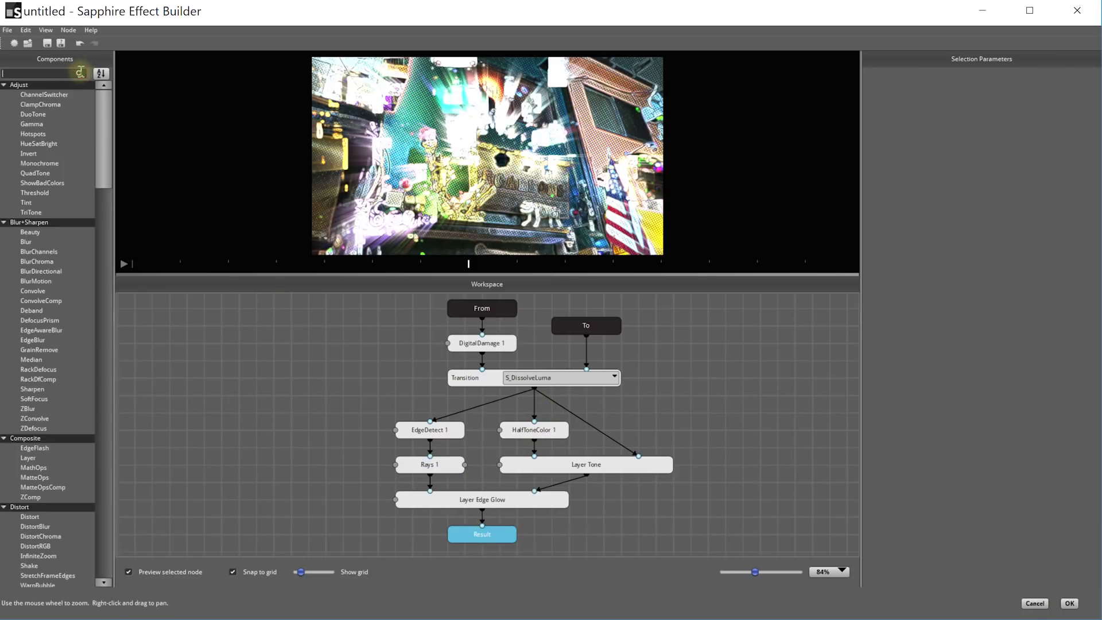
mouse_move(102, 98)
left_mouse_down()
mouse_move(96, 233)
mouse_move(115, 387)
mouse_move(114, 317)
mouse_move(110, 293)
mouse_move(105, 392)
mouse_move(120, 429)
left_mouse_up()
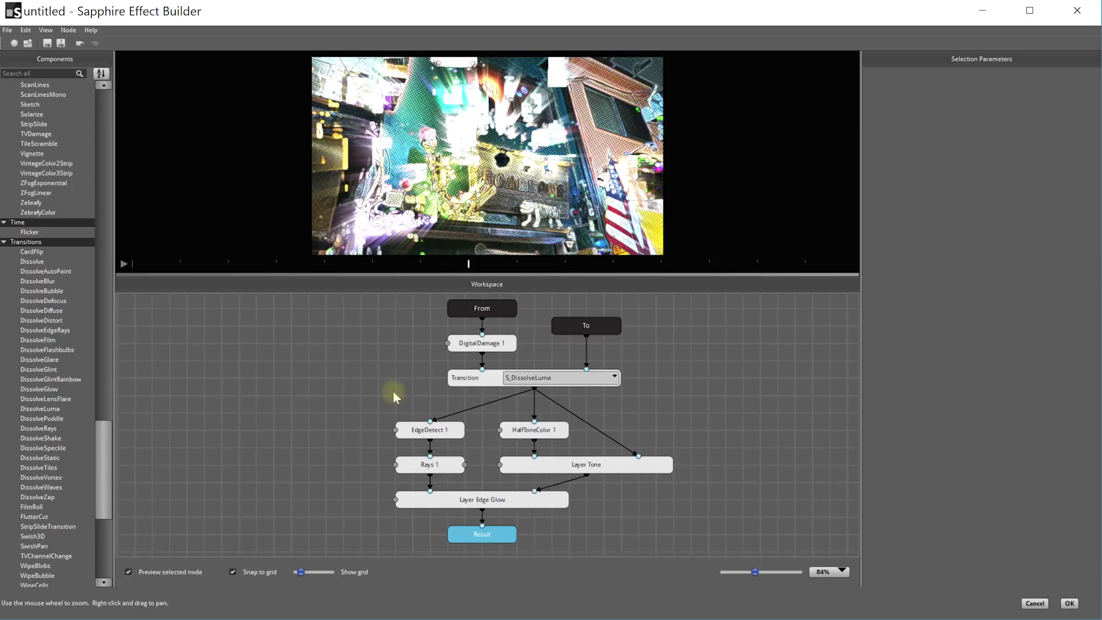
left_click(475, 500)
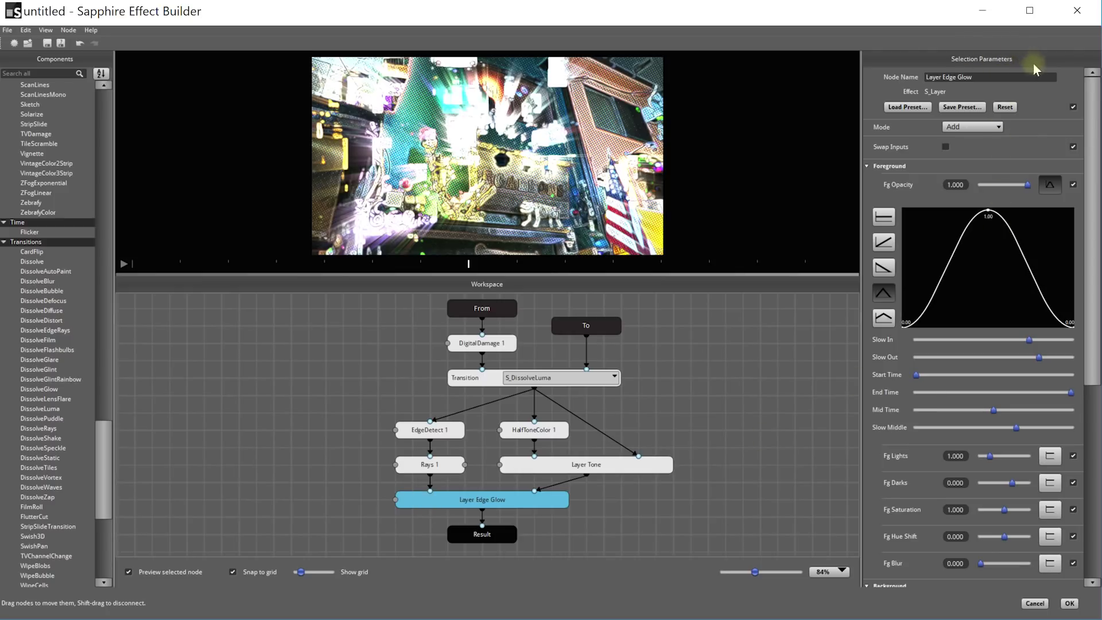
scroll(1087, 168, "down", 5)
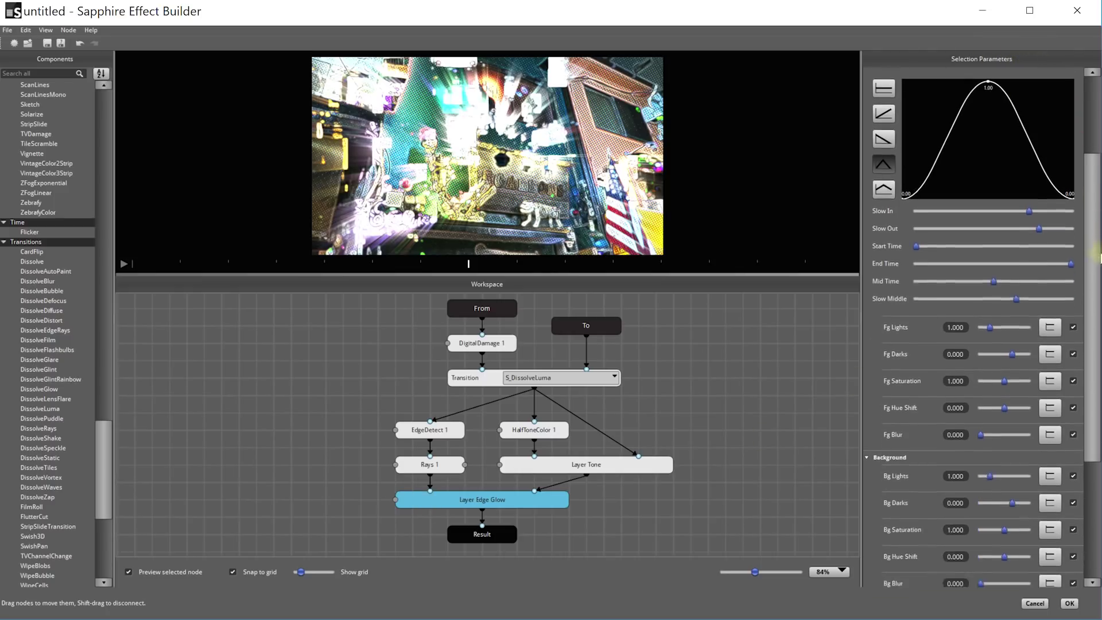
scroll(1079, 138, "up", 5)
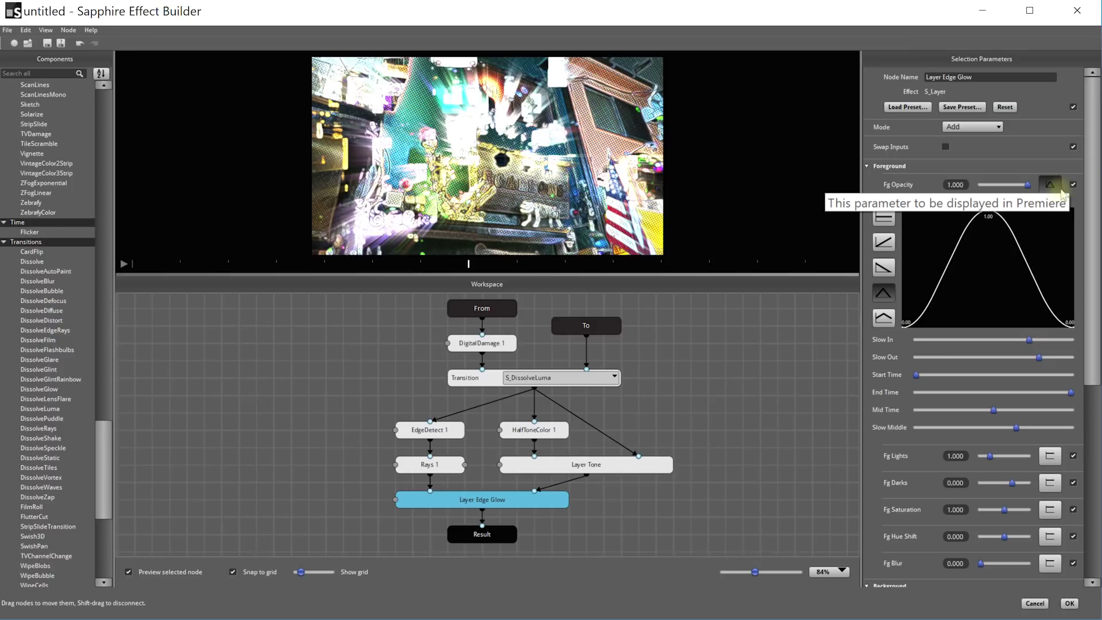
- Review which parameters of the Layer Edge Glow, Layer Tone and HalfToneColor nodes are set to be displayed in Premiere
scroll(1067, 259, "down", 3)
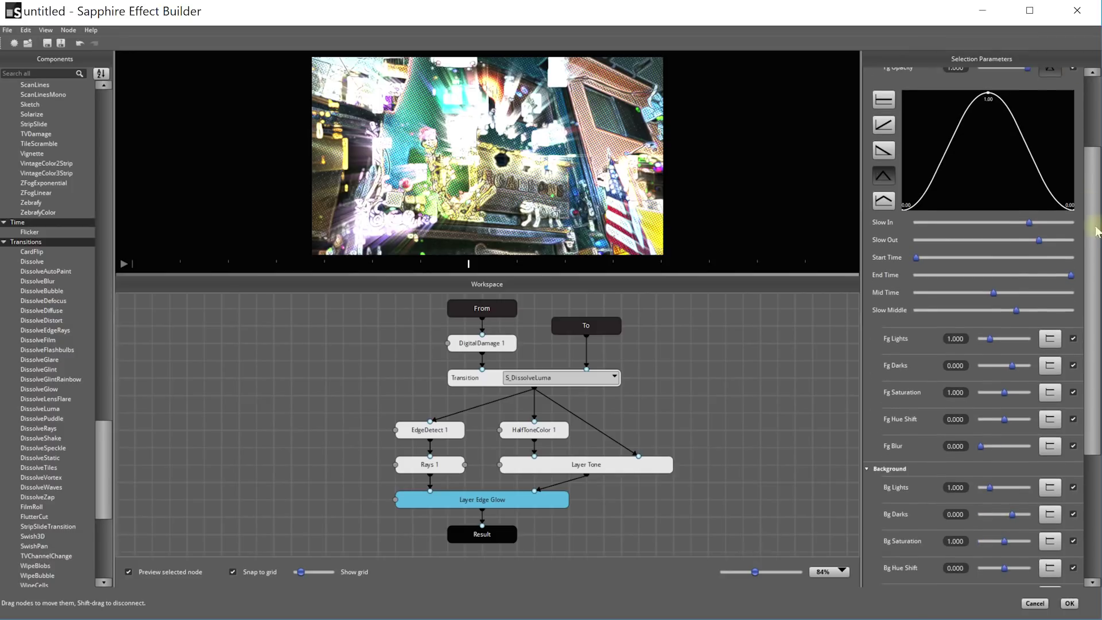
left_click(585, 470)
left_click_drag(1089, 246, 1099, 434)
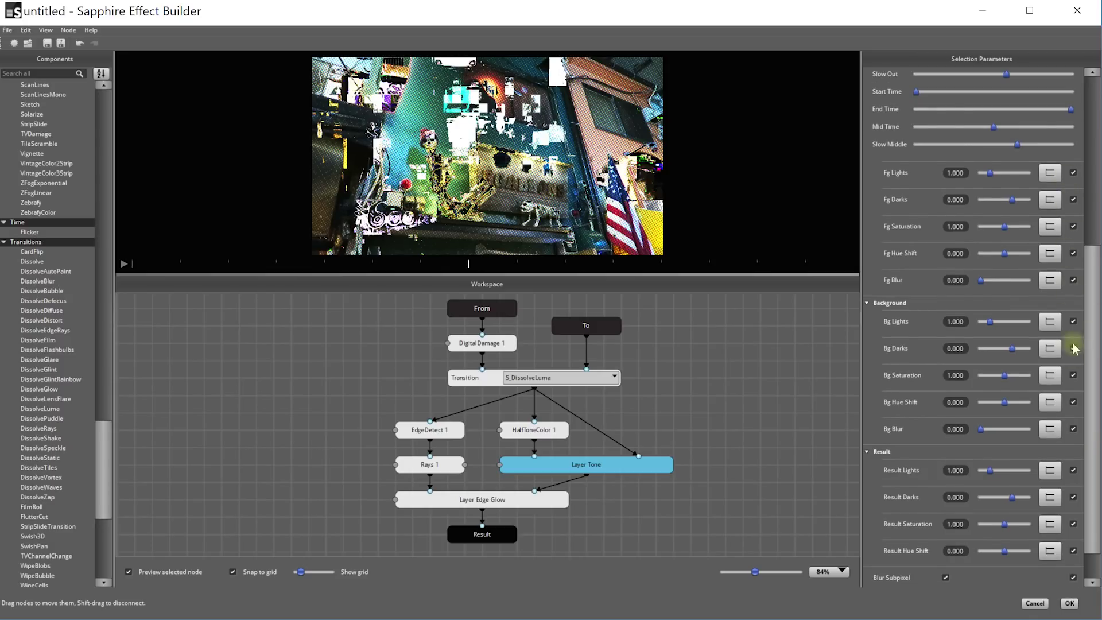
left_click(550, 430)
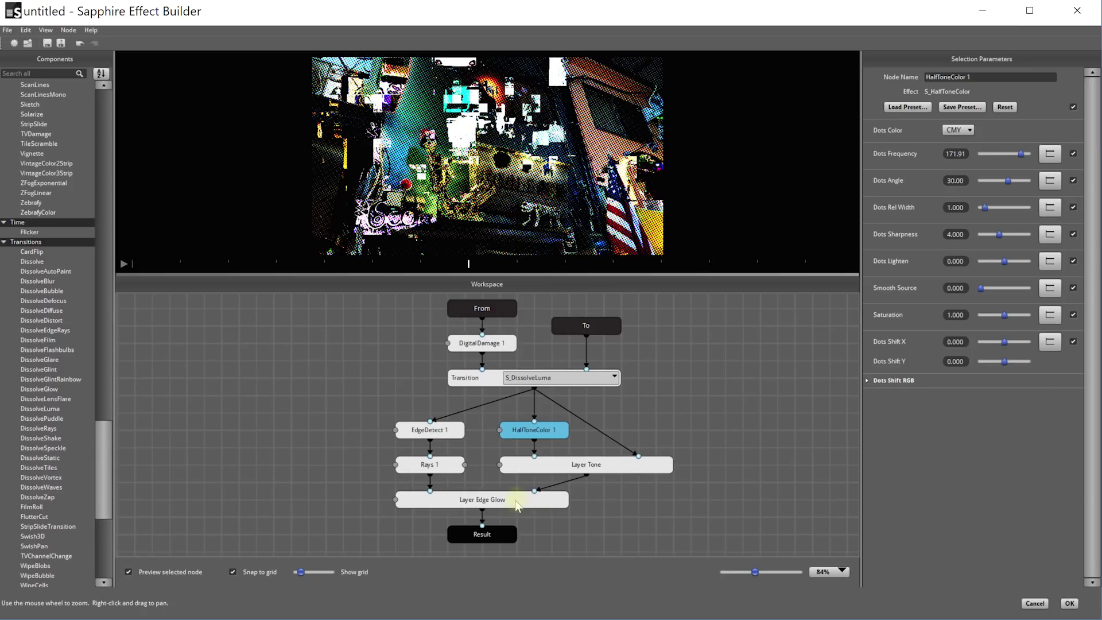
- Hide all parameters of the Layer Edge Glow and Layer Tone nodes from Premiere's effect controls
left_click(517, 501)
left_click_drag(1091, 166, 1098, 75)
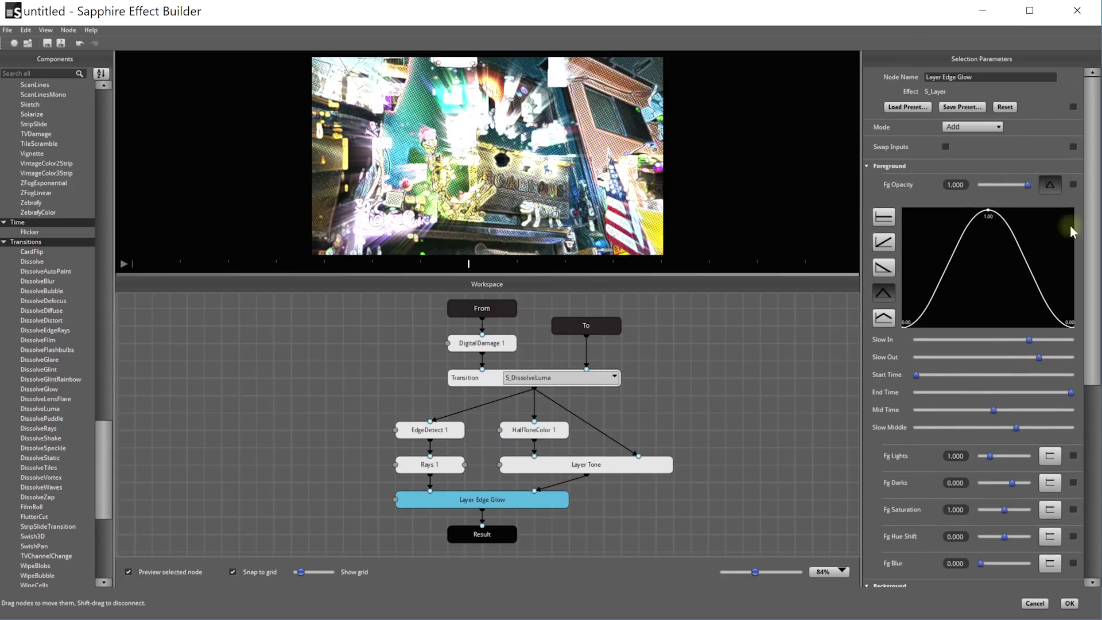
left_click(620, 466)
scroll(1079, 144, "up", 5)
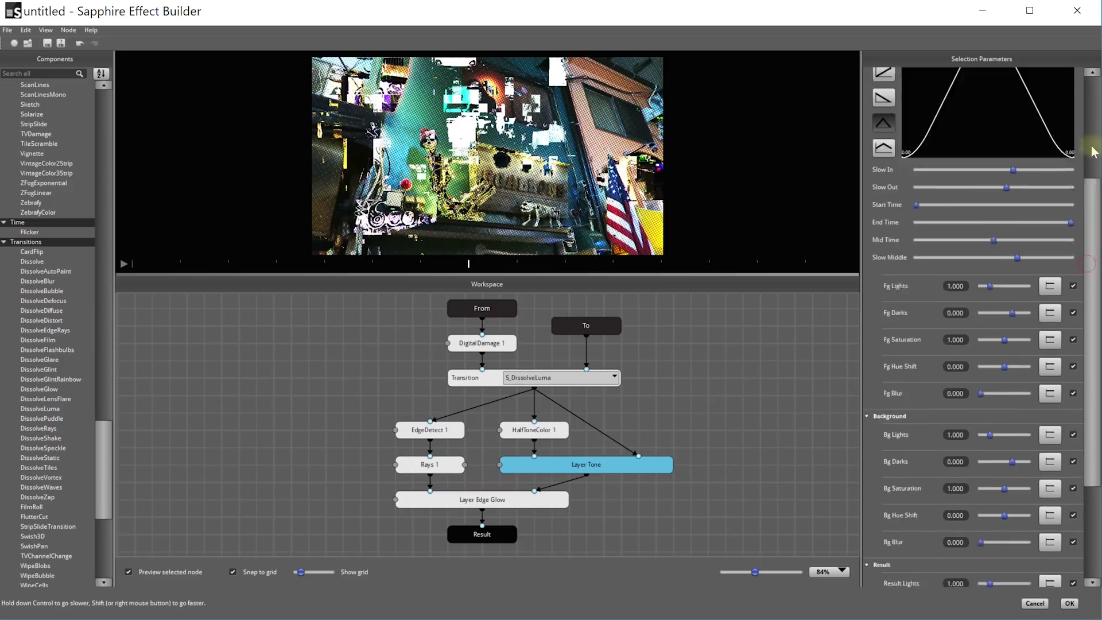
- Expose only Rays Length and Rays Brightness of the Rays node to Premiere
left_click(440, 466)
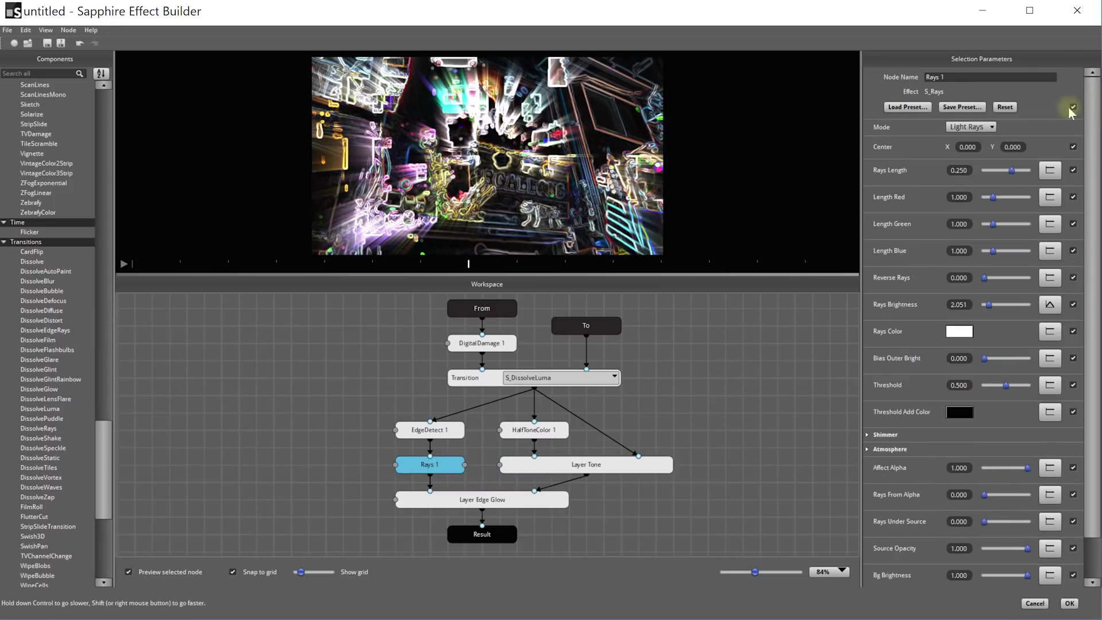
left_click(1072, 107)
left_click(1073, 304)
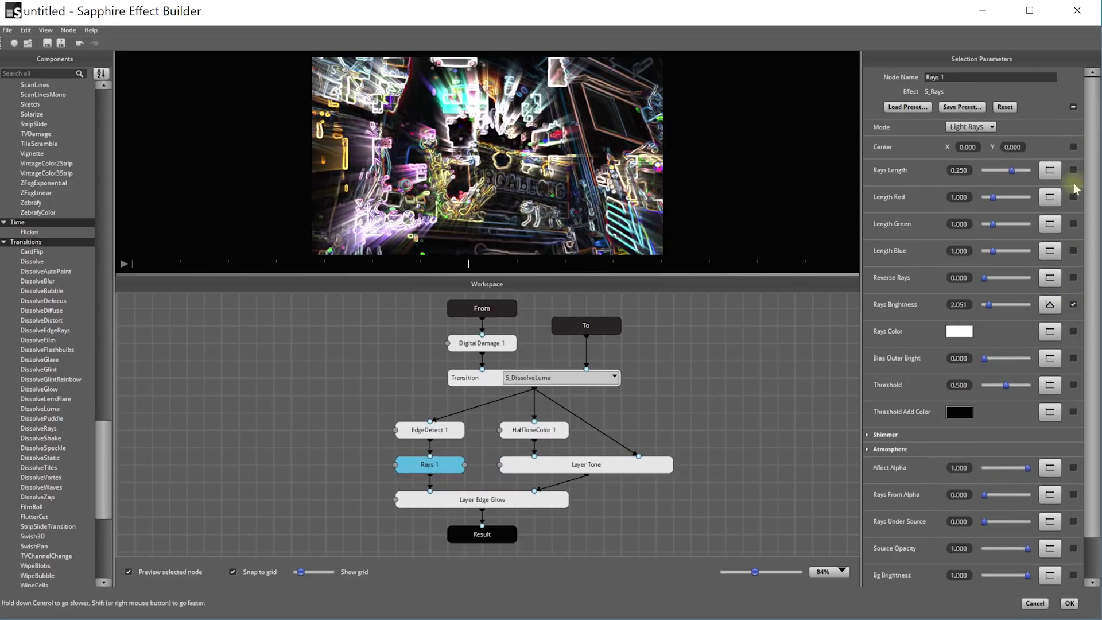
- Expose only Dots Frequency of the HalfToneColor node and Edge Smooth and Brightness of the EdgeDetect node to Premiere
left_click(531, 432)
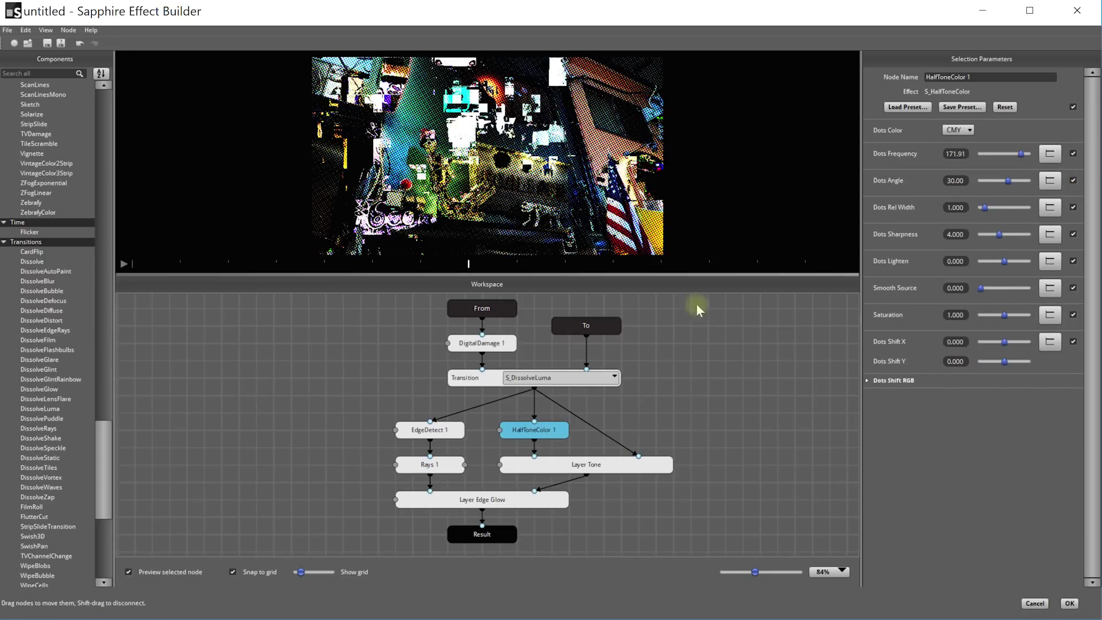
left_click(431, 431)
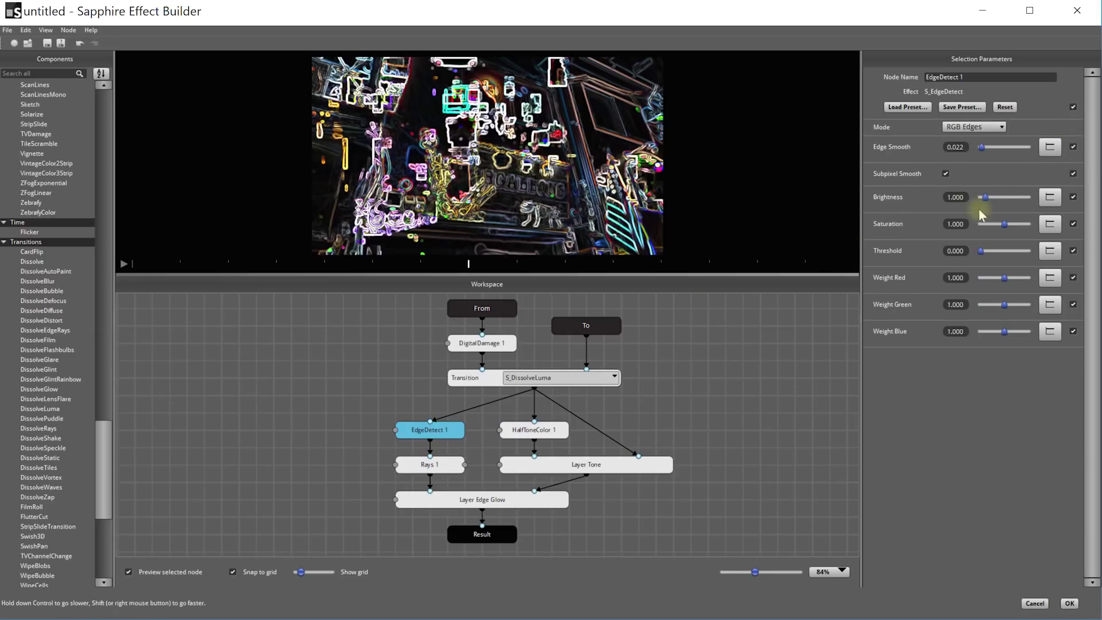
left_click(1073, 197)
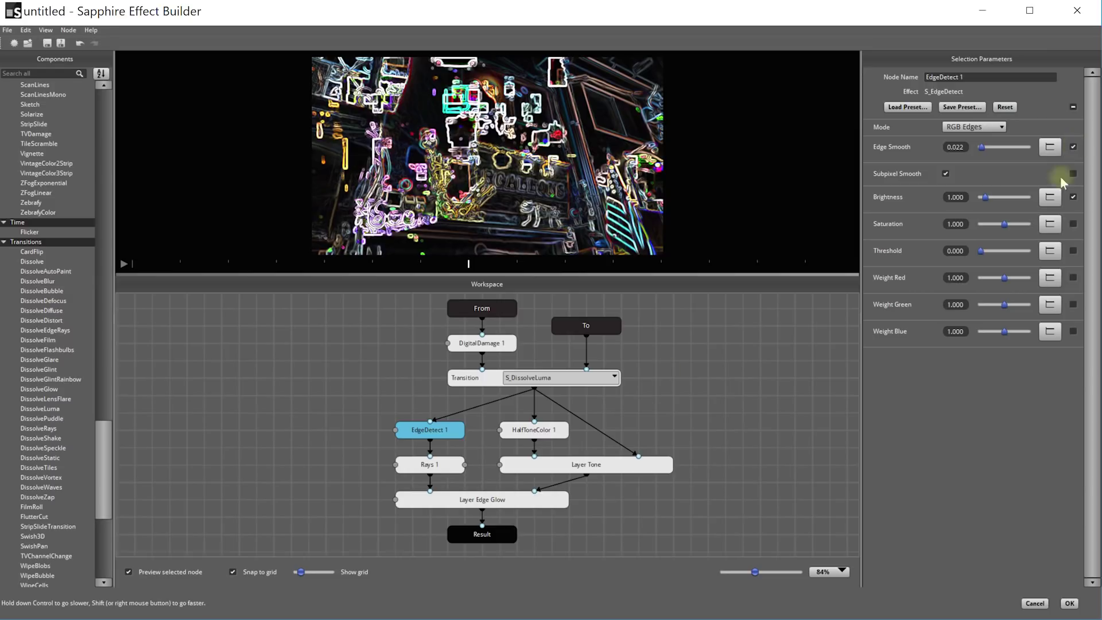
- Expose only the Intensity of the DigitalDamage node and apply the finished effect, returning to Premiere
left_click(484, 383)
left_click(492, 342)
left_click(1072, 107)
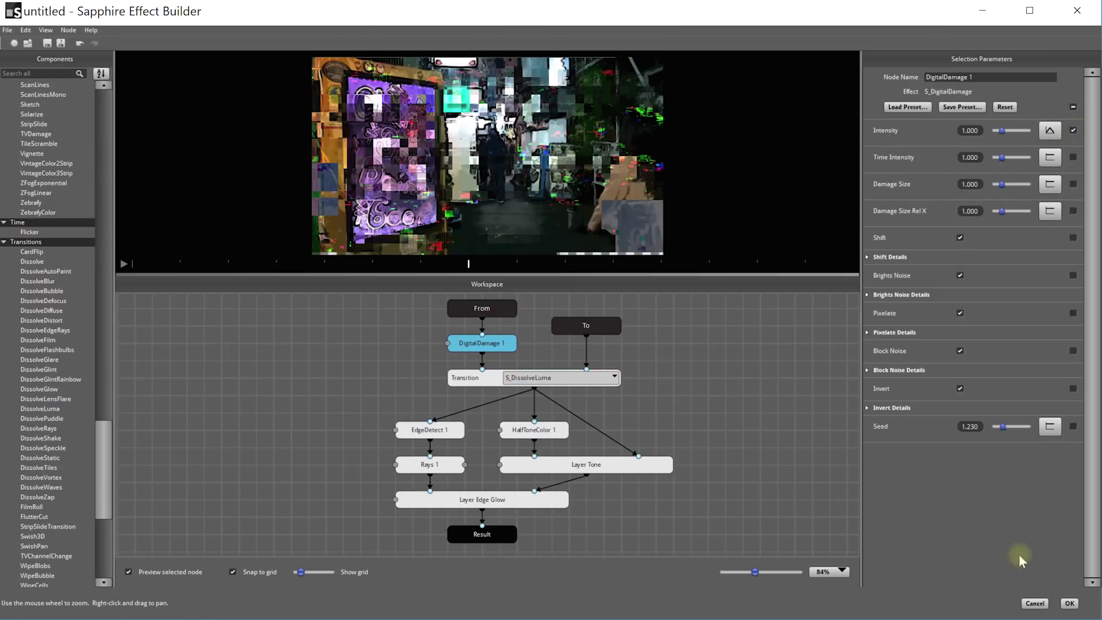
left_click(1070, 604)
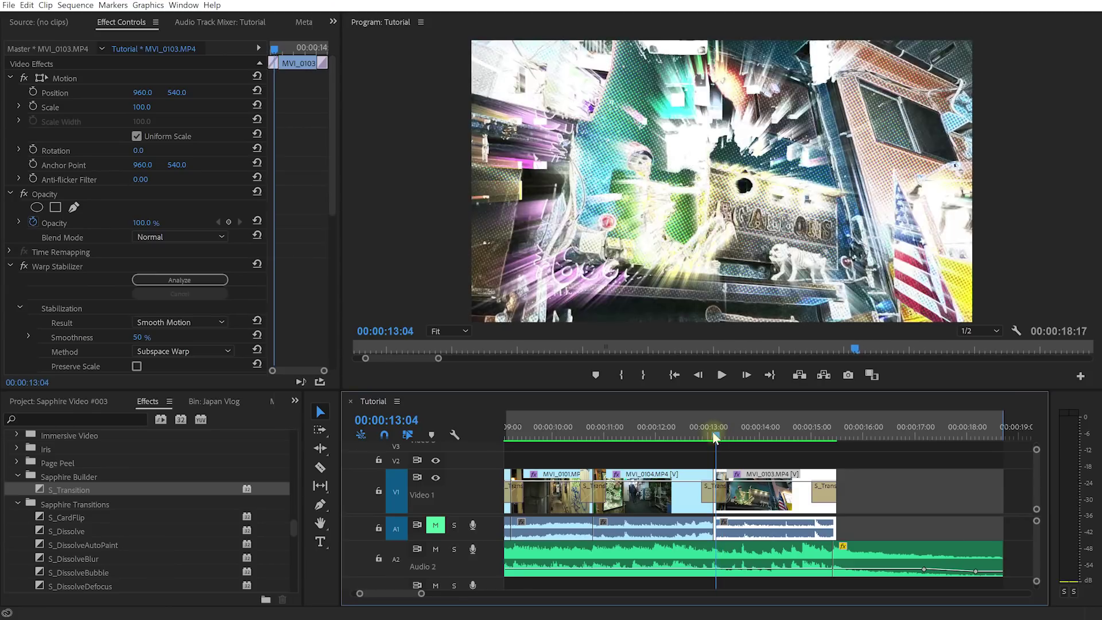
- Scrub through the transition between MVI_0104 and MVI_0103 in the timeline and review its exposed parameters
left_click(701, 434)
left_click_drag(701, 433, 740, 434)
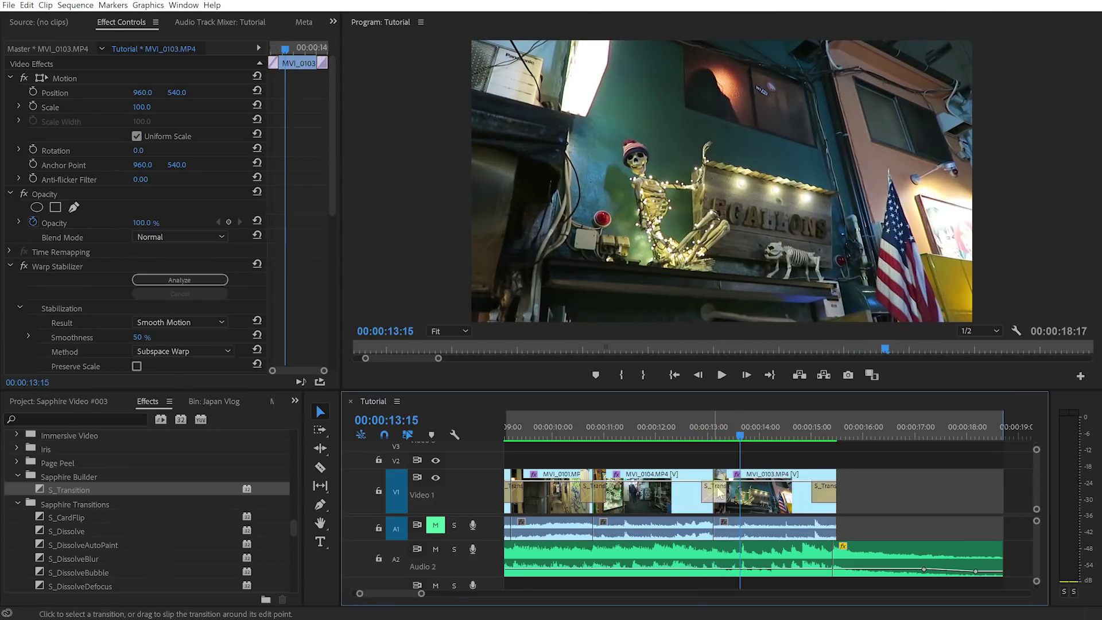
left_click(714, 492)
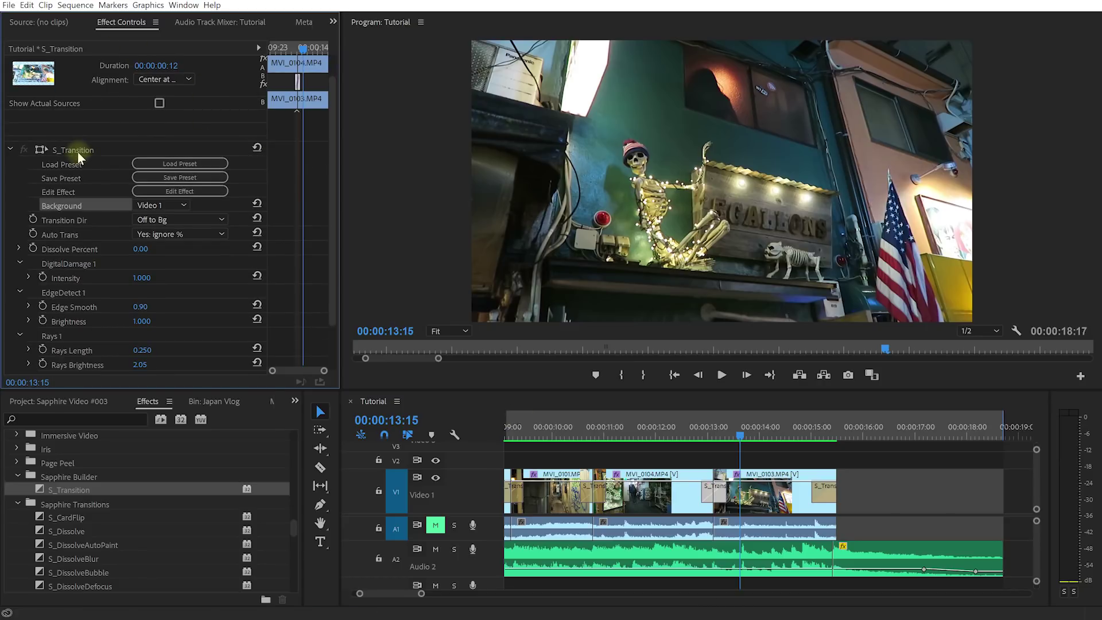
scroll(79, 161, "down", 4)
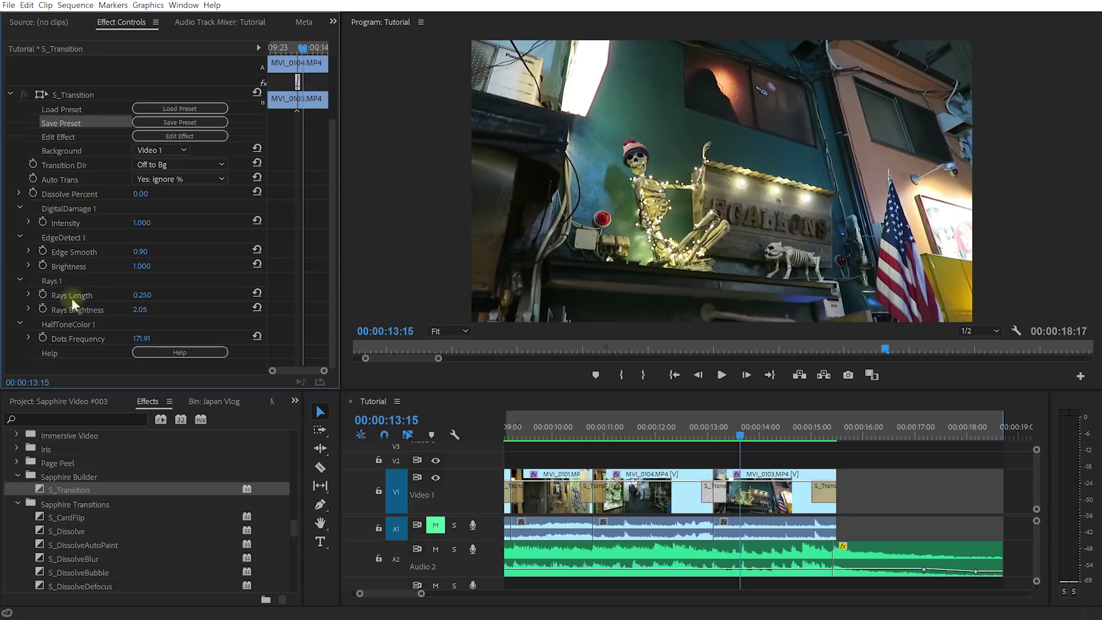
- Save the S_Transition as a preset, naming it with the creator's first name followed by "Glow"
left_click(158, 126)
type("Tobias Glow")
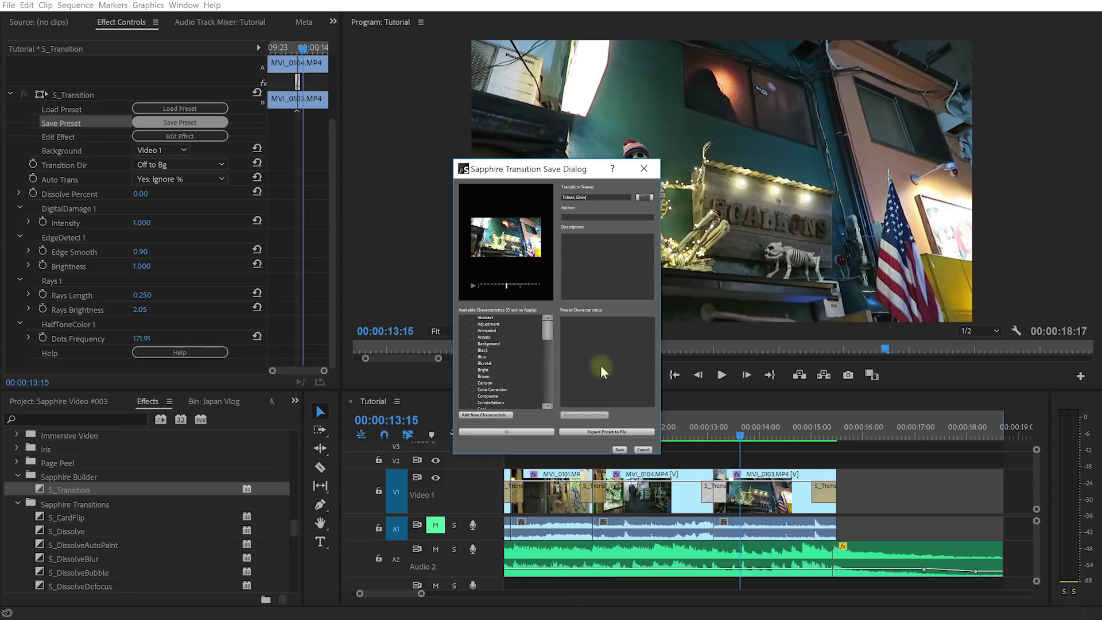
left_click(619, 450)
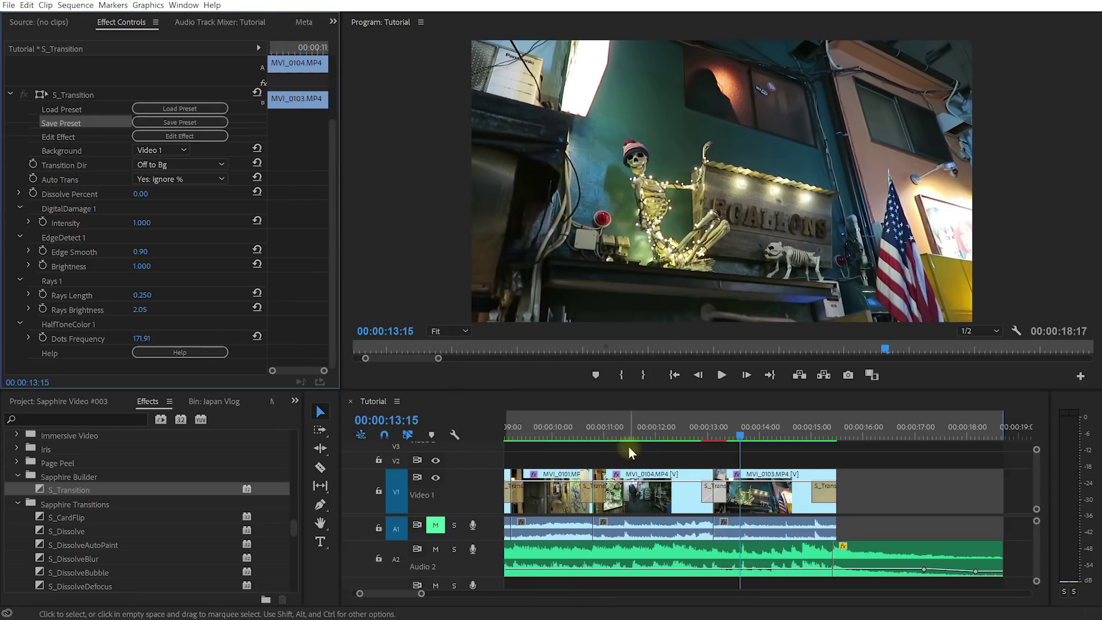